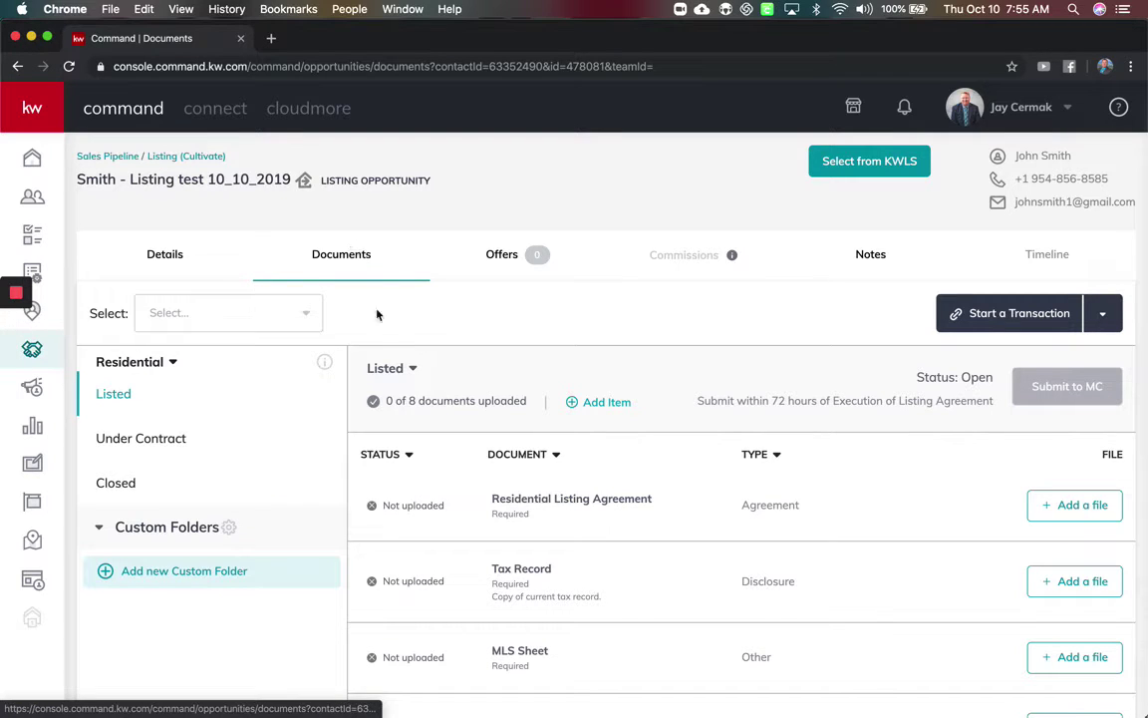
Start a DocuSign transaction for the Smith listing from KW Command's Start a Transaction menu.
left_click(1102, 313)
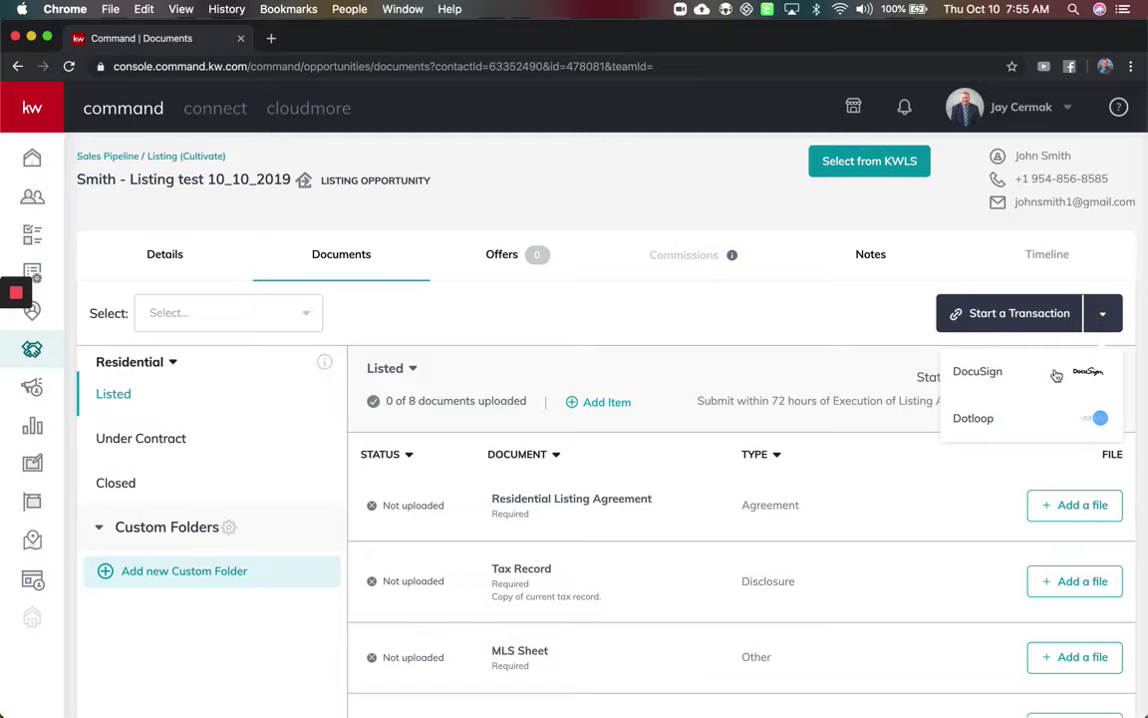
left_click(1057, 375)
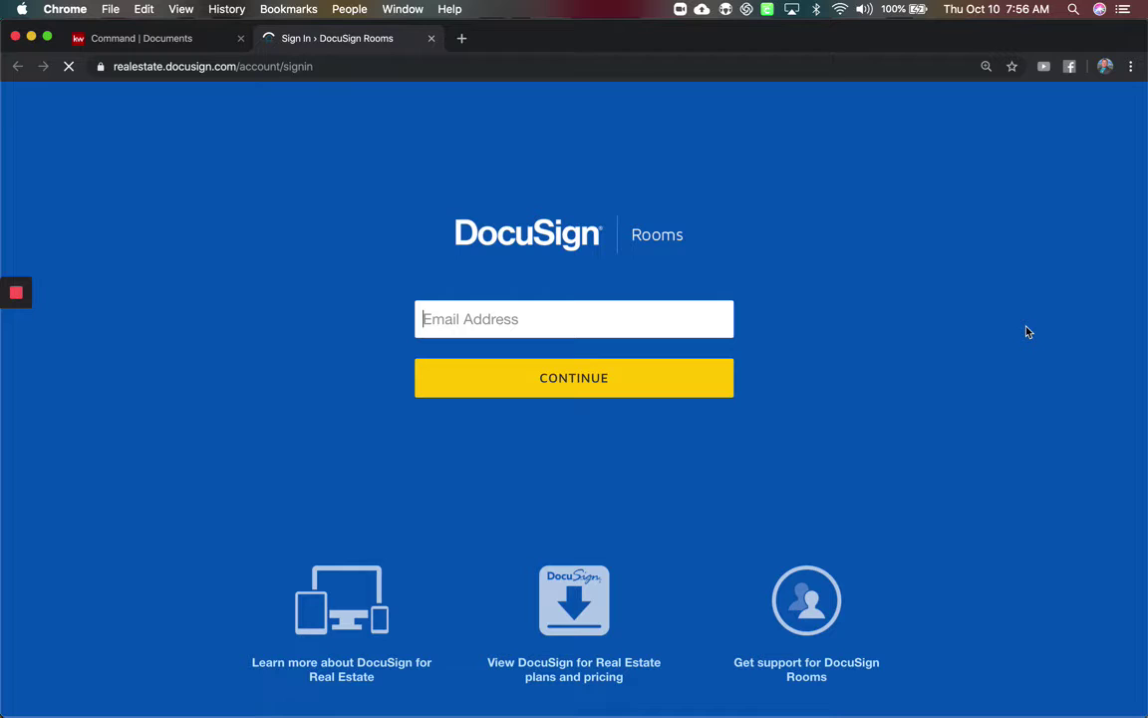
Sign in to DocuSign Rooms with the saved account and choose the Keller Williams user.
left_click(474, 323)
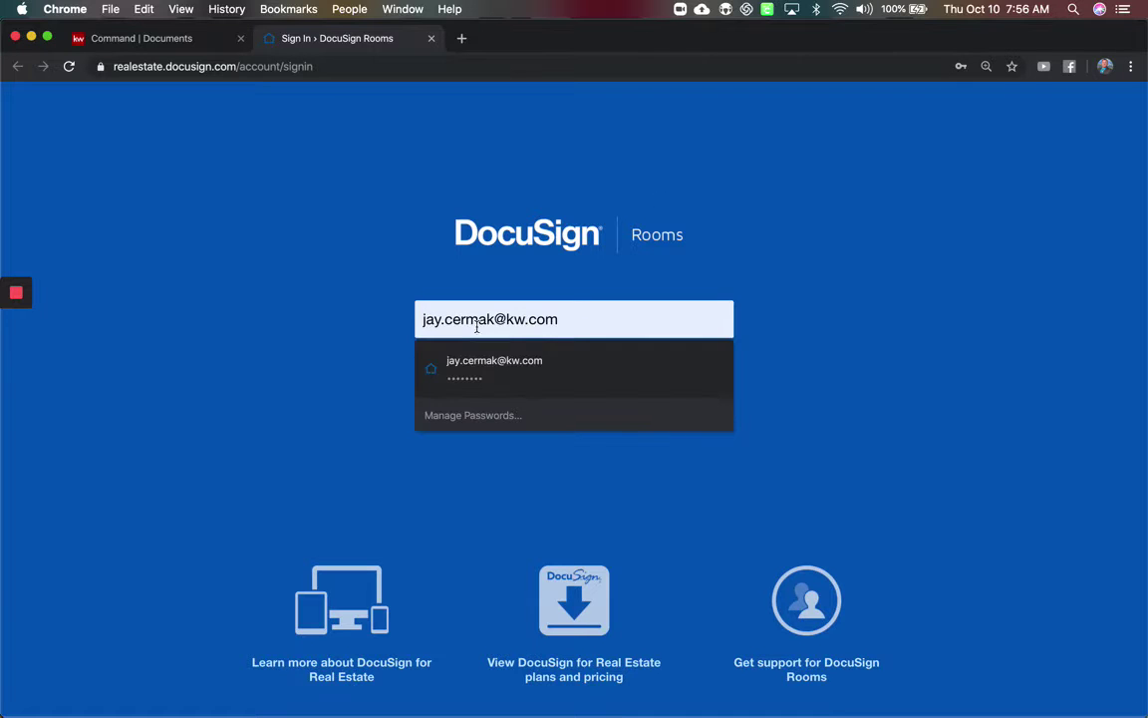
left_click(504, 359)
left_click(543, 383)
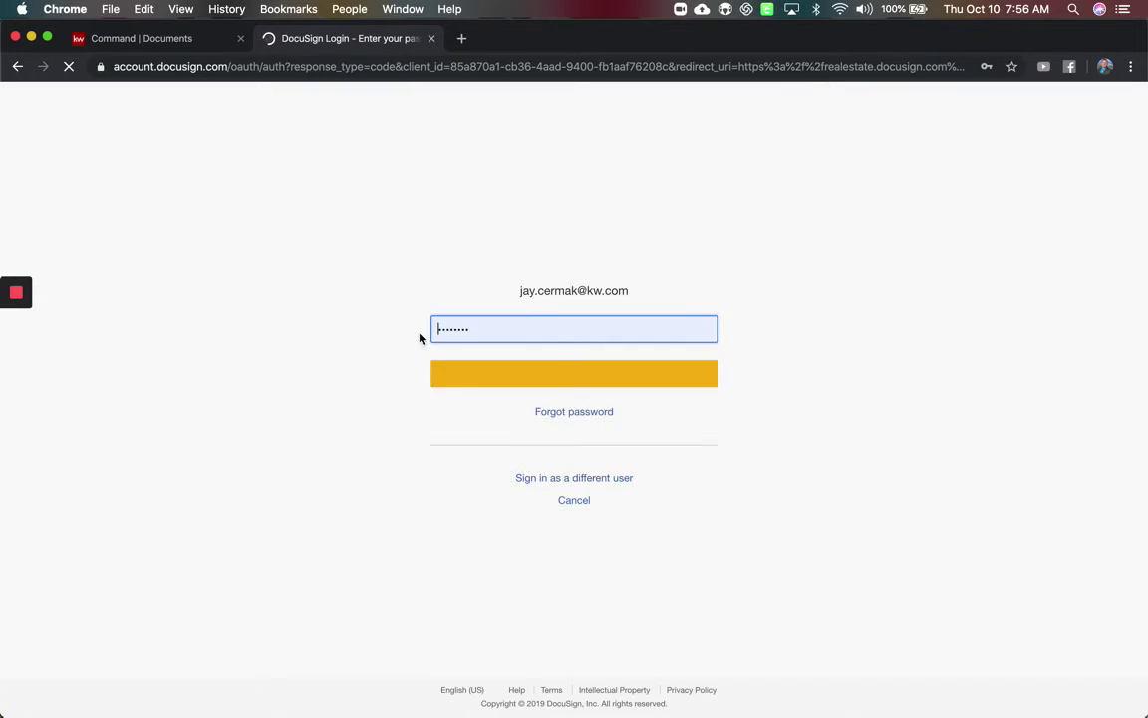
left_click(521, 392)
left_click(521, 389)
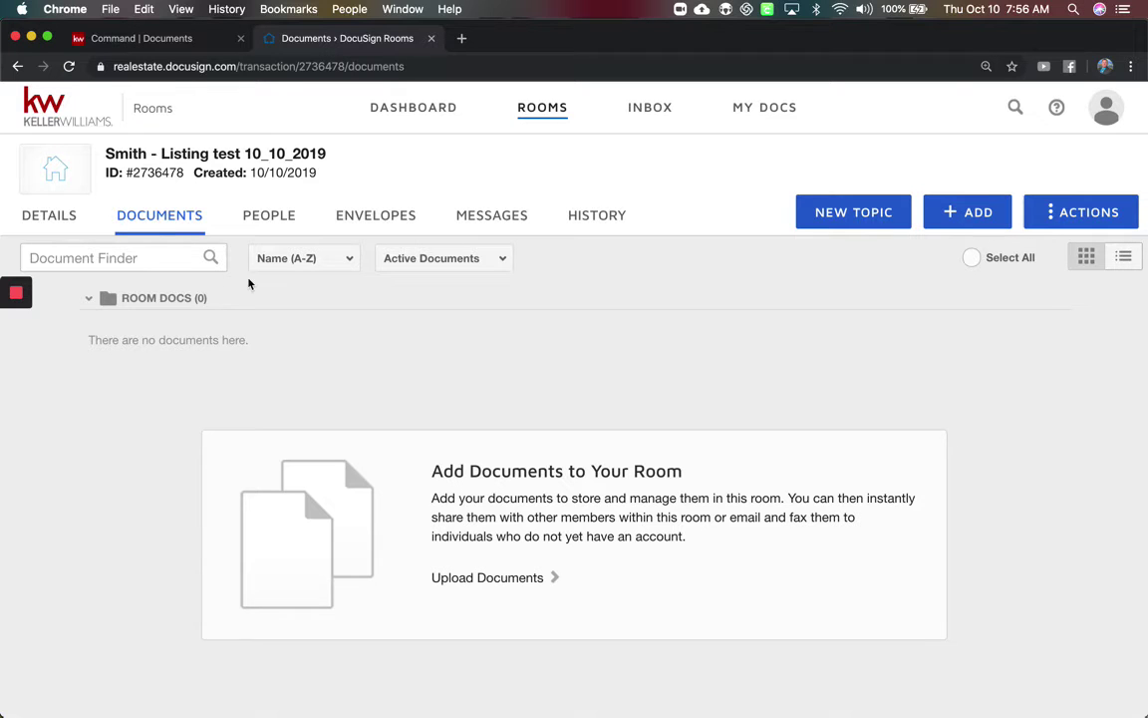
Review the Smith - Listing test 10_10_2019 room and its still-empty Documents tab.
left_click_drag(335, 153, 105, 152)
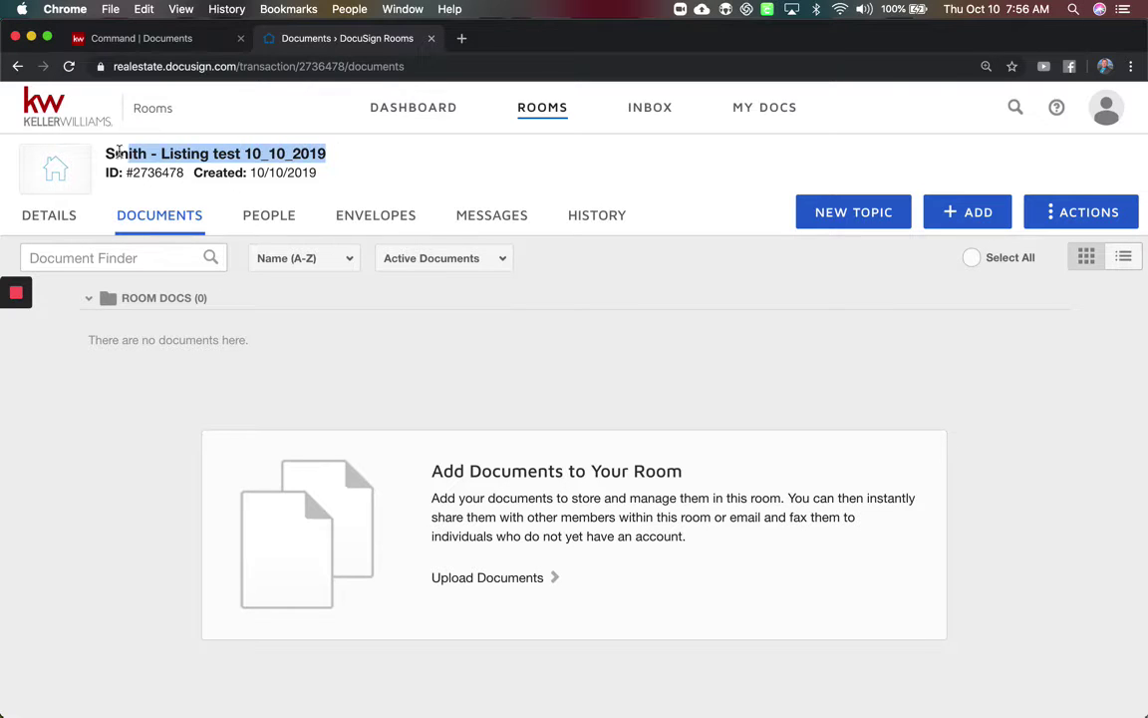
left_click(185, 40)
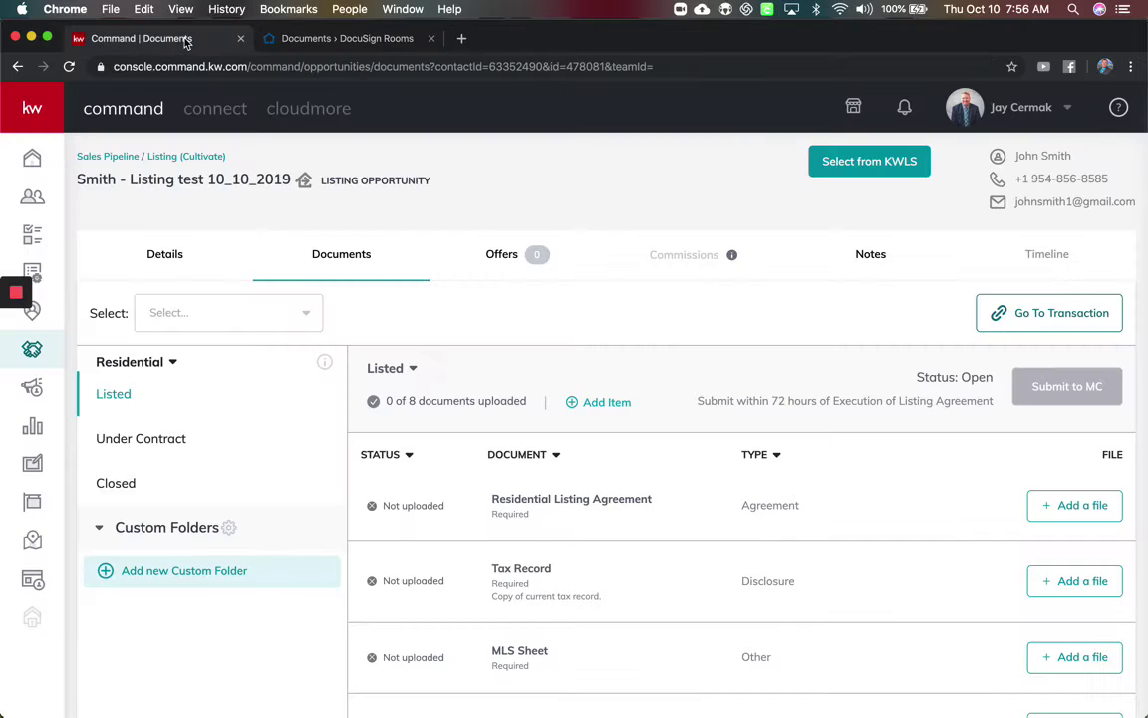
left_click(322, 42)
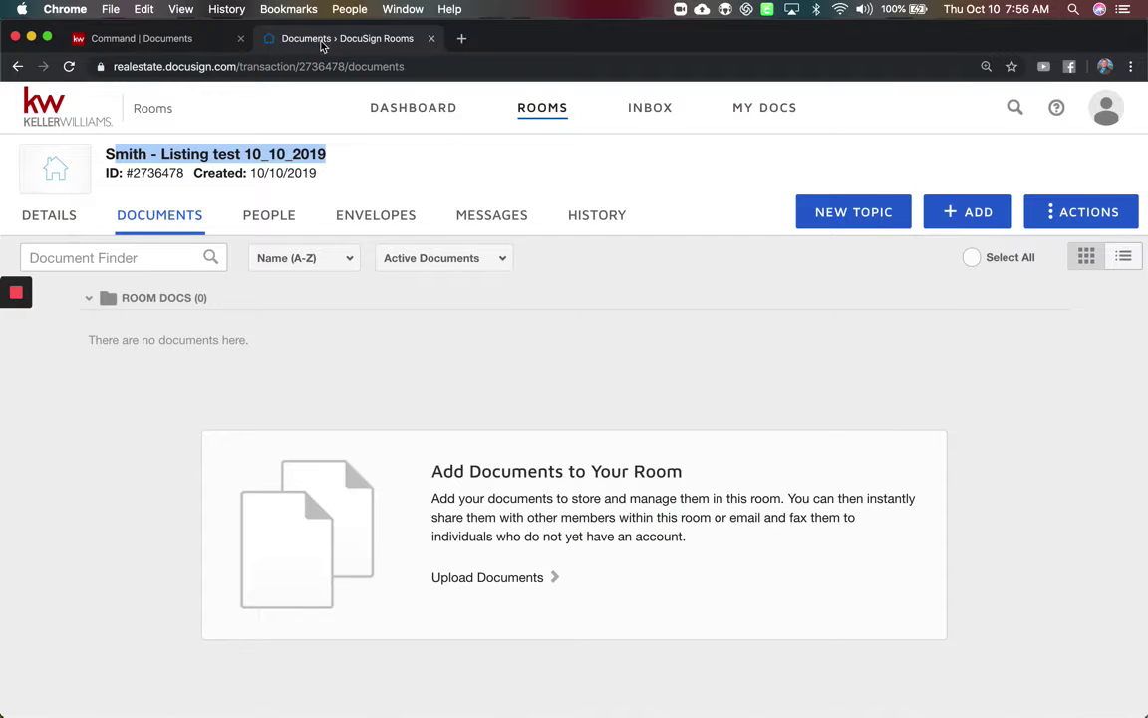
left_click(409, 346)
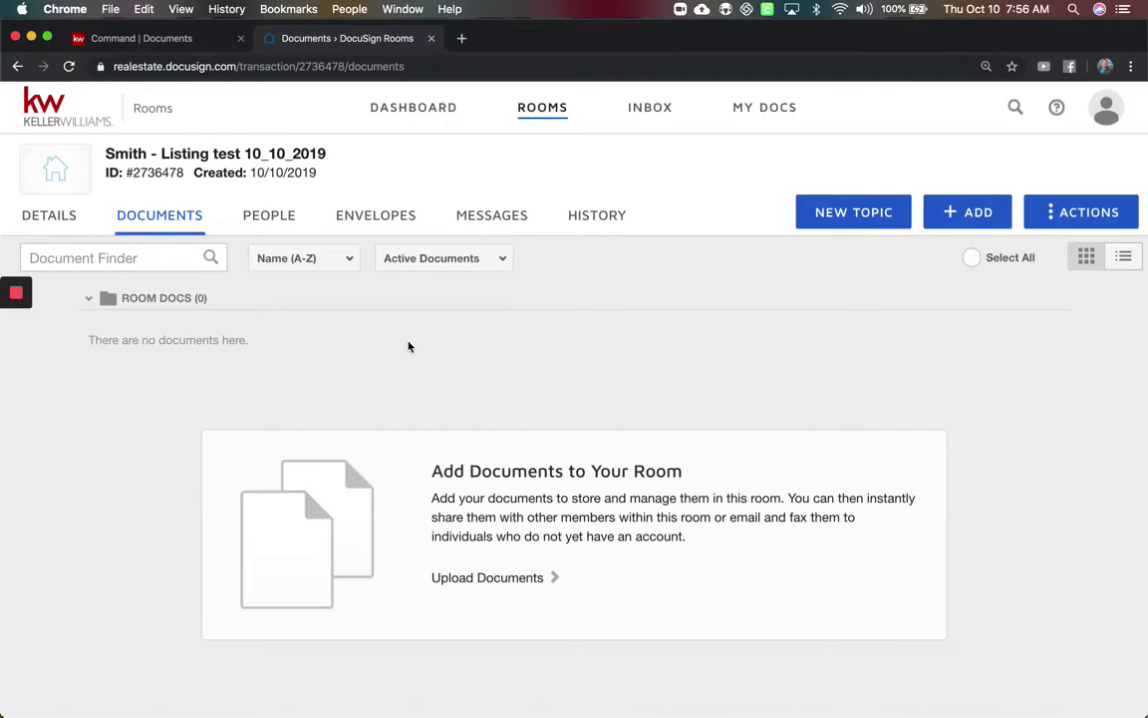
left_click(975, 219)
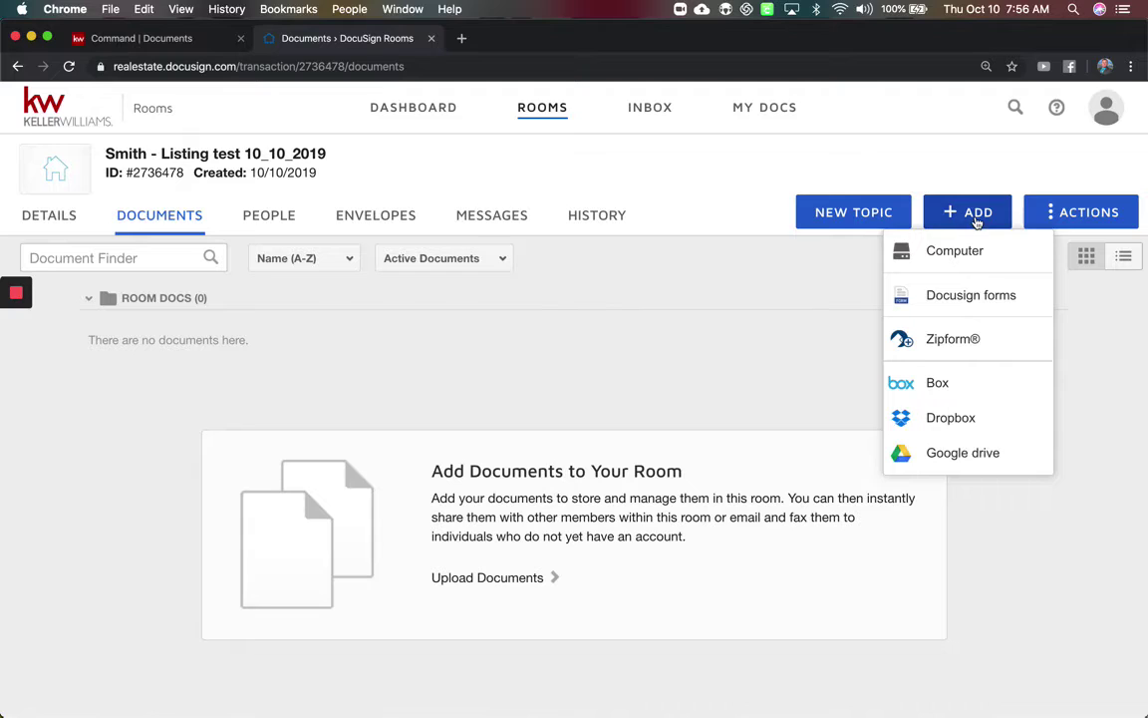
left_click(776, 368)
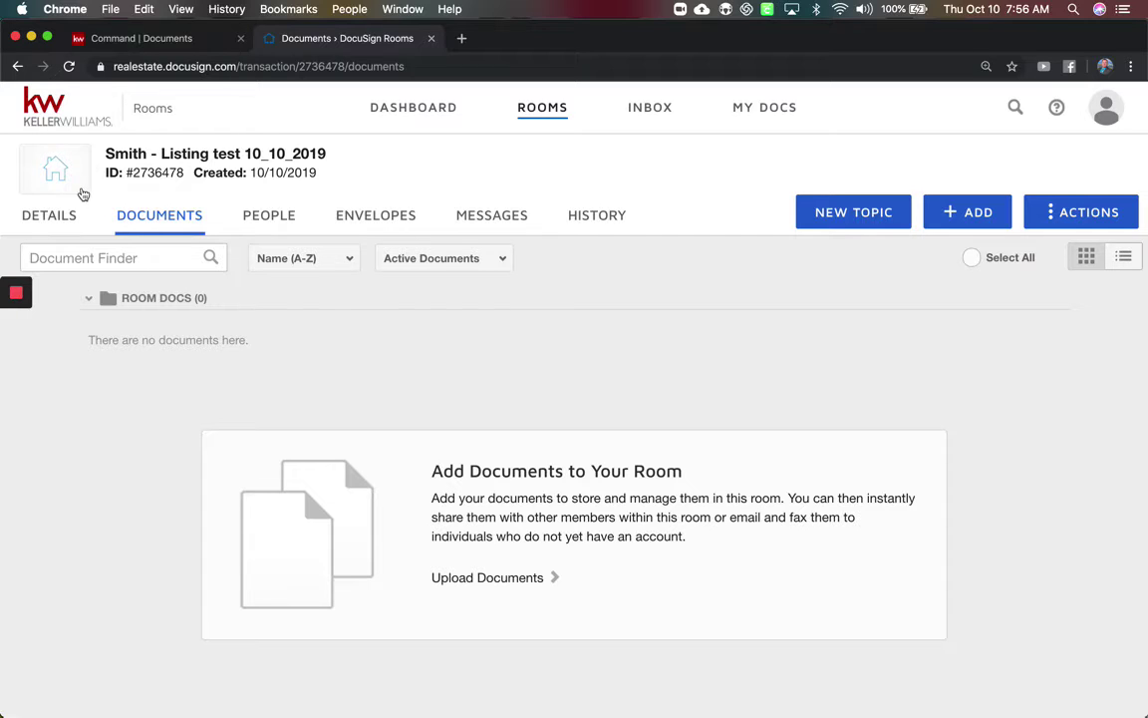
Show the room's Details tab and look through the room information and empty Location section.
left_click(57, 218)
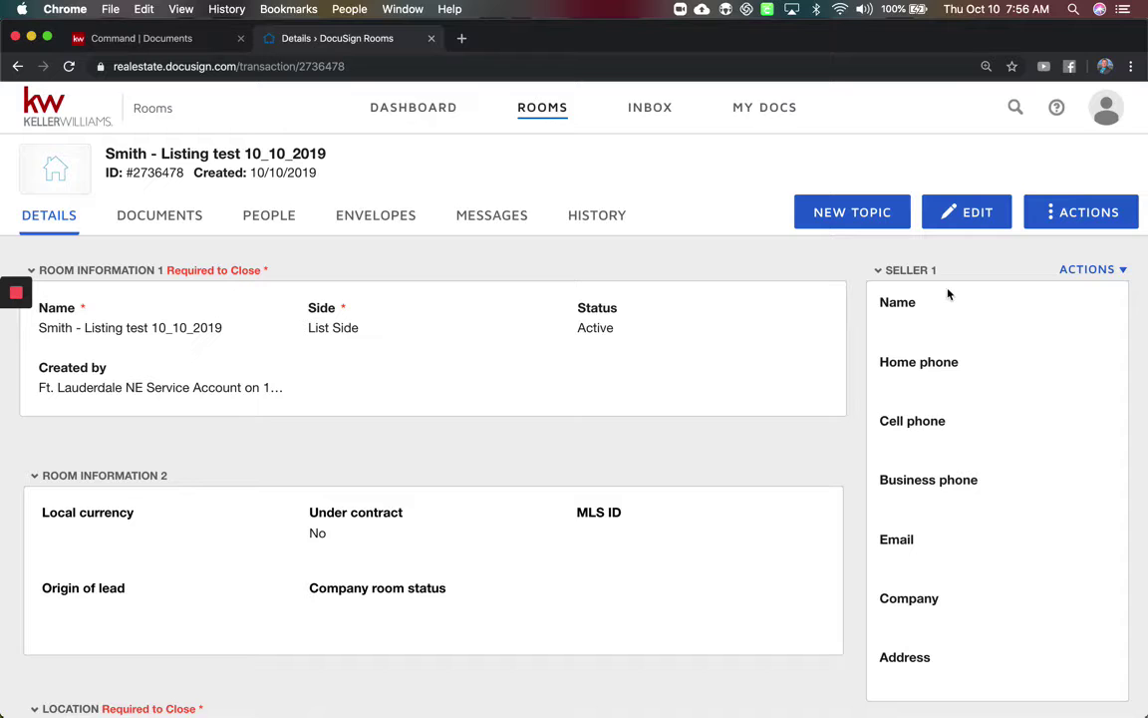
scroll(456, 510, "down", 8)
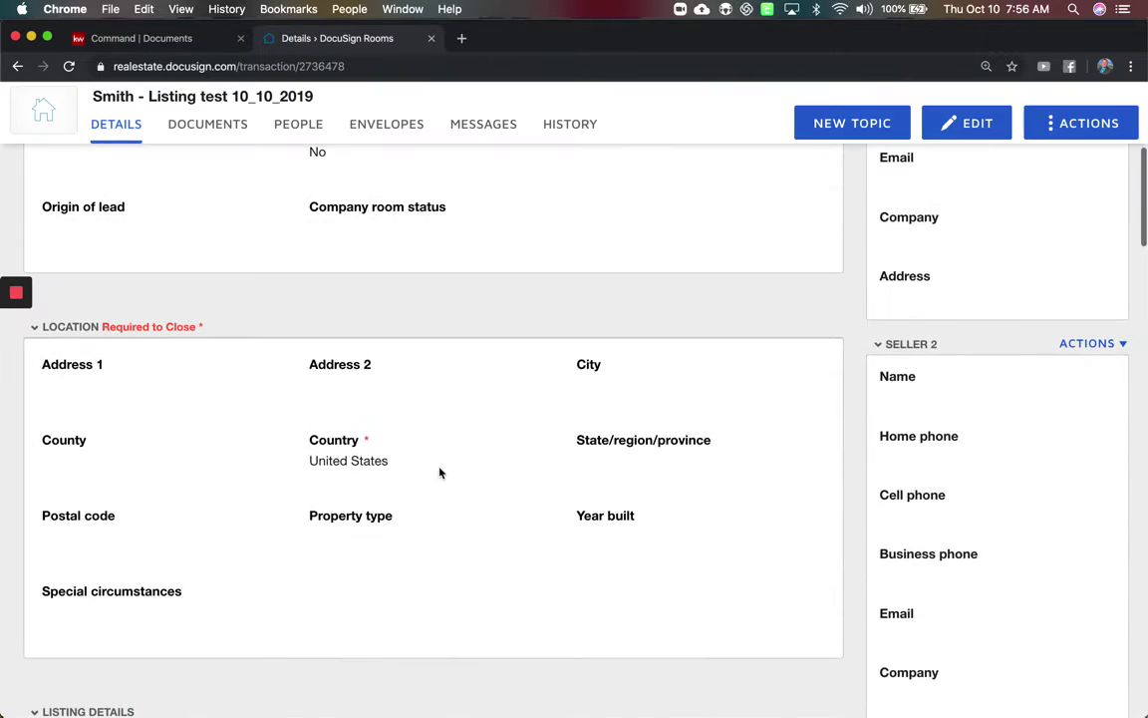
triple_click(225, 326)
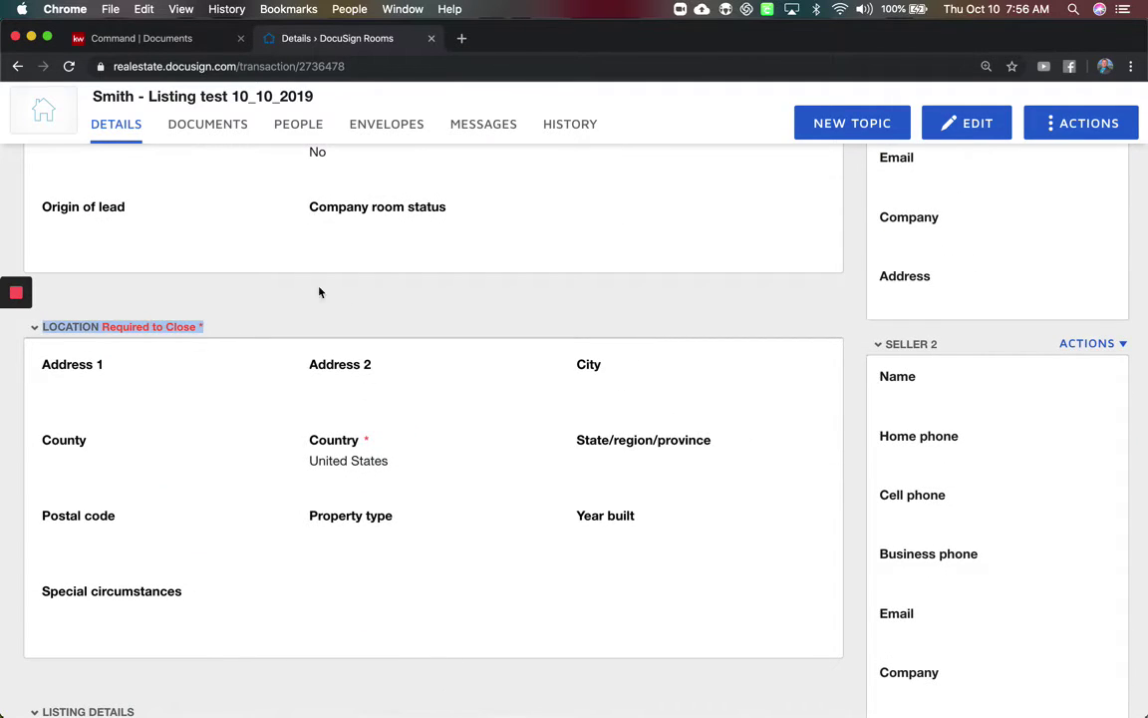
scroll(360, 306, "up", 6)
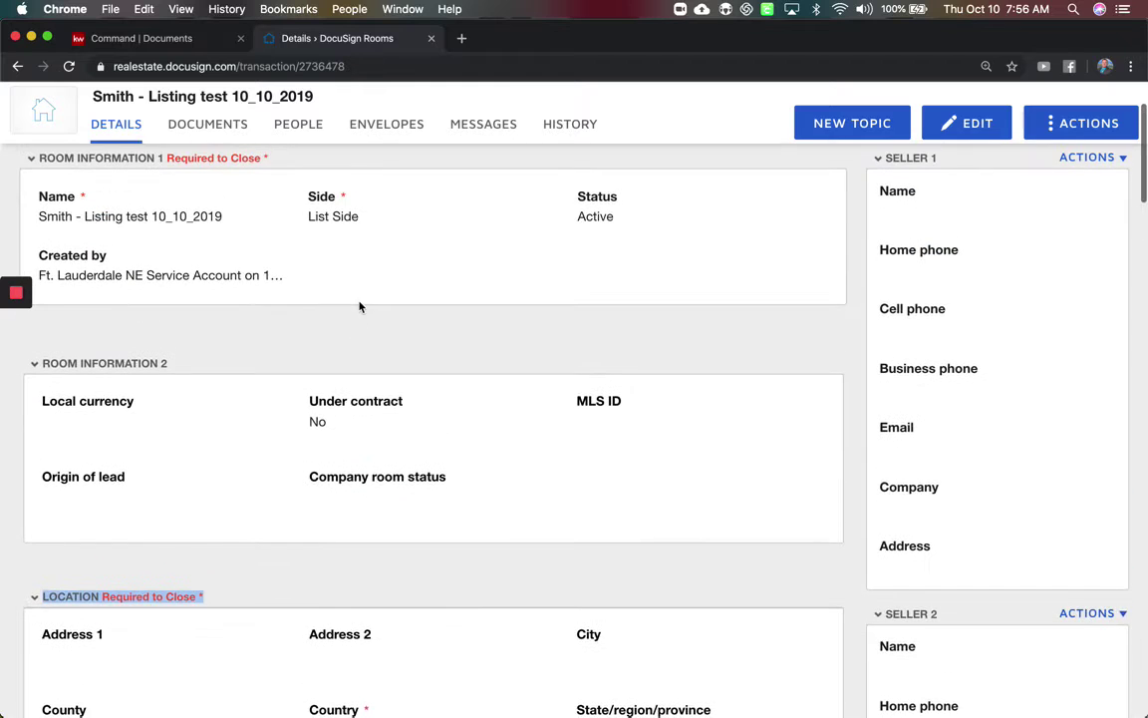
scroll(360, 329, "up", 3)
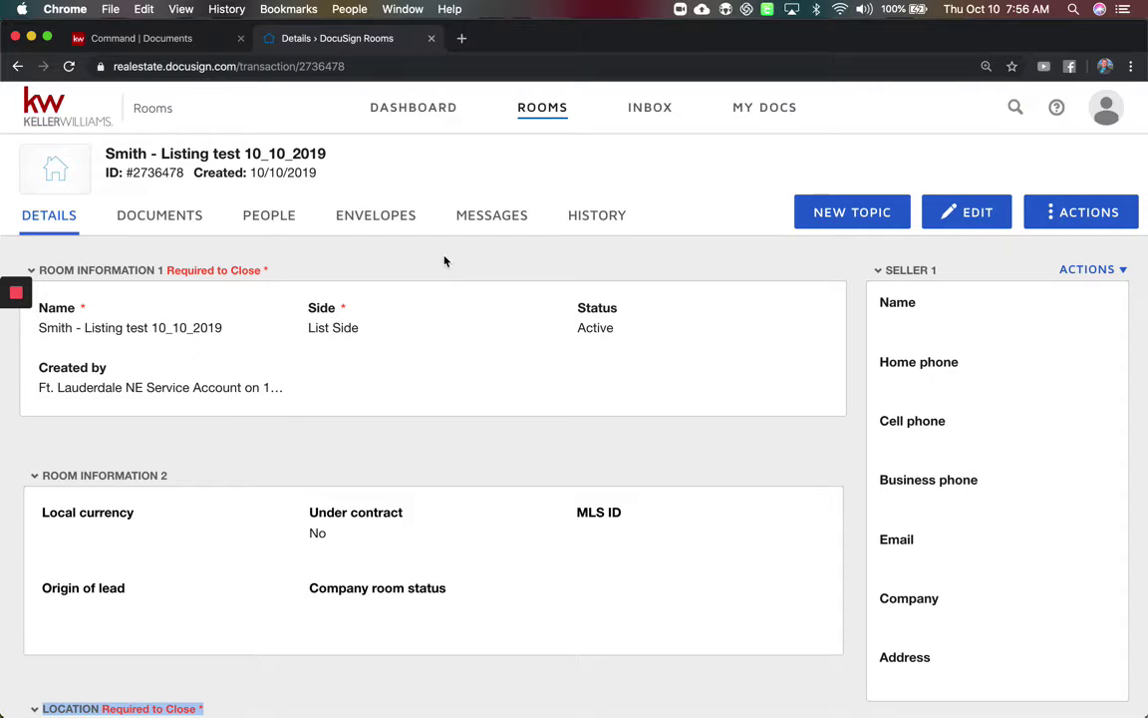
Edit the room details and enter the property's street address, unit, city and Broward county.
left_click(974, 211)
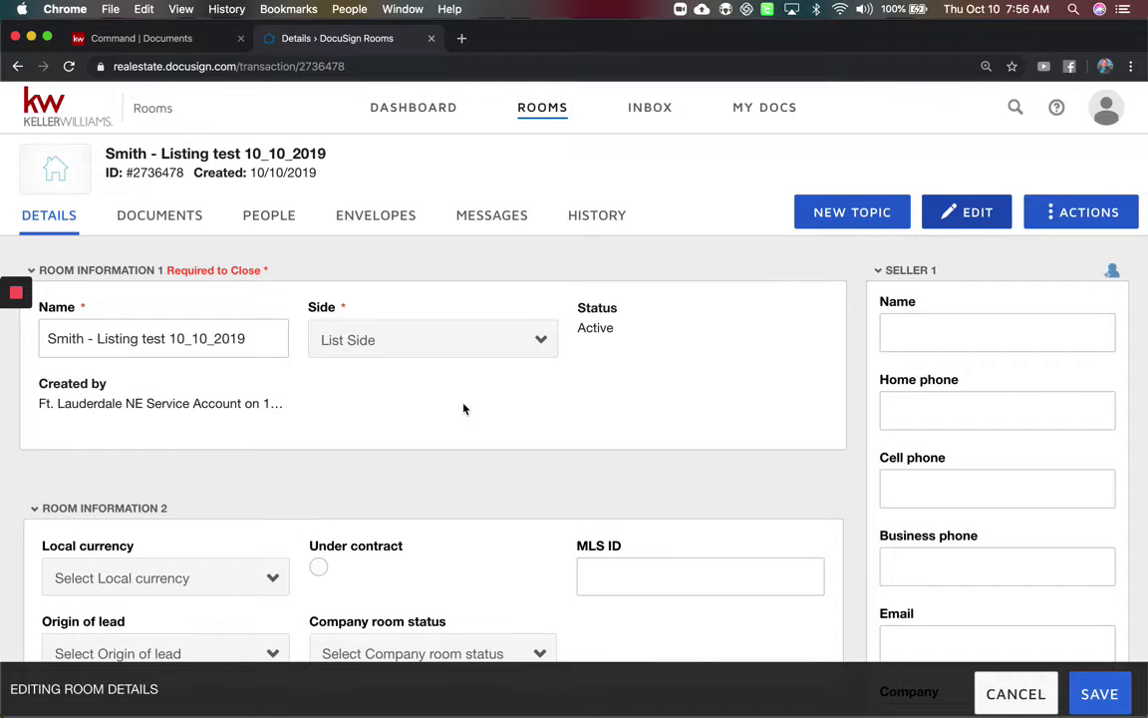
scroll(467, 410, "down", 10)
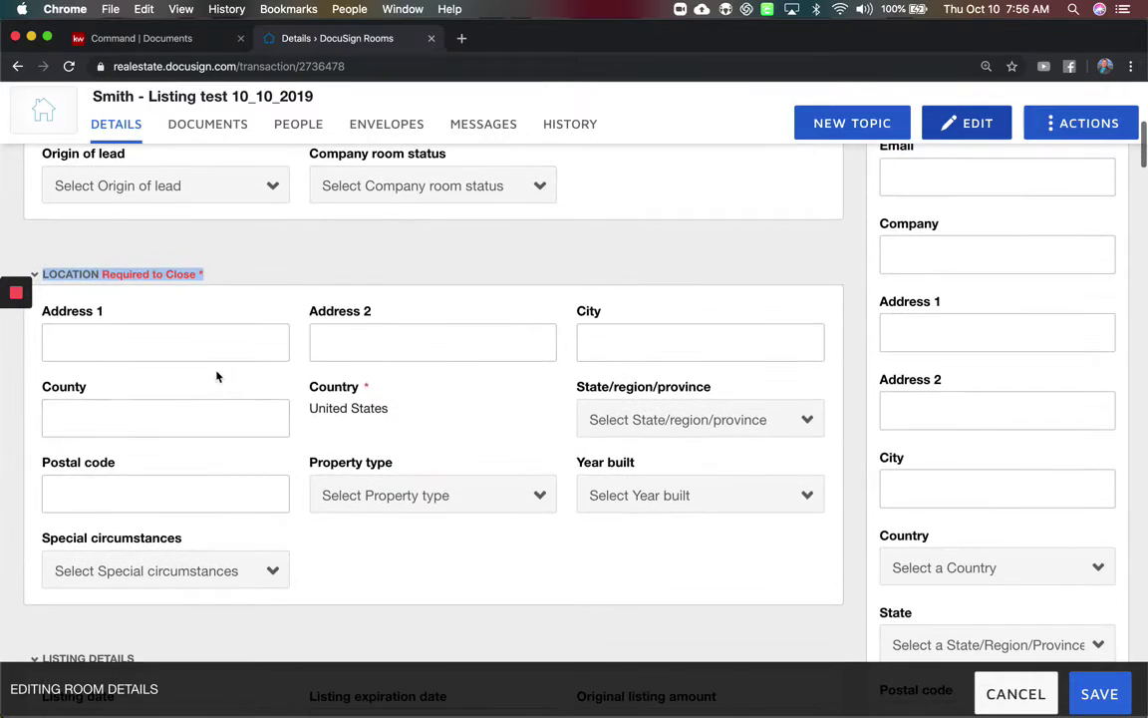
left_click(208, 346)
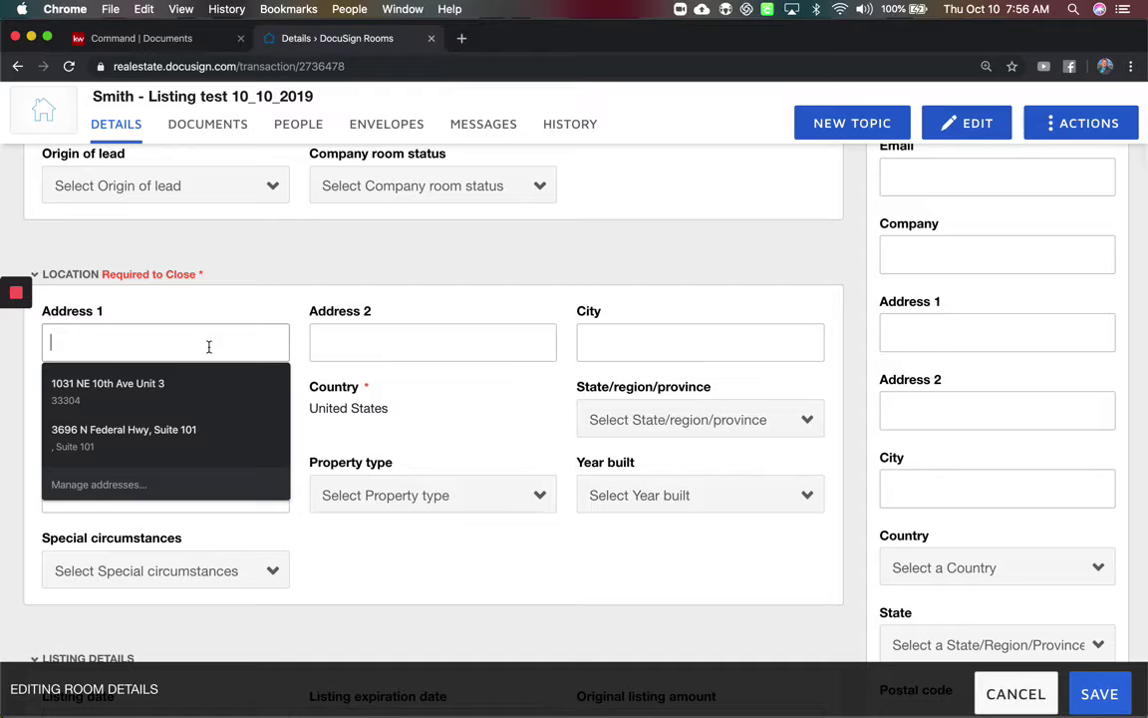
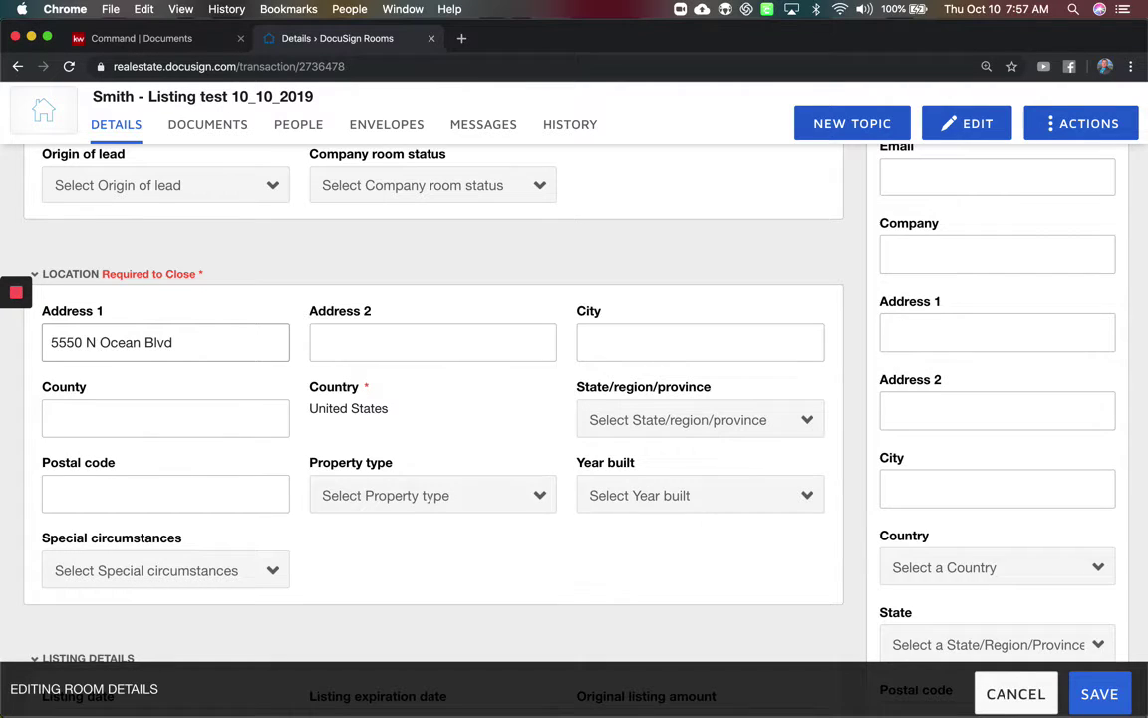
key("Tab")
type("Unit 2")
key("Tab")
type("Fort Lauderdale")
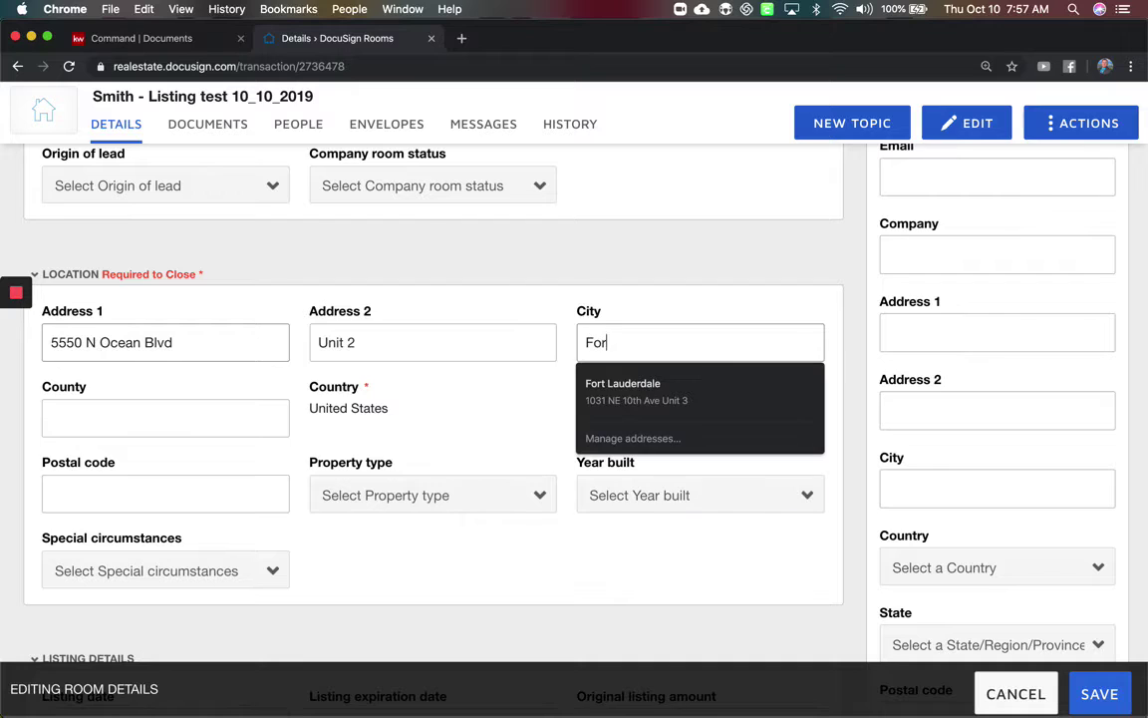
key("Tab")
type("Borward")
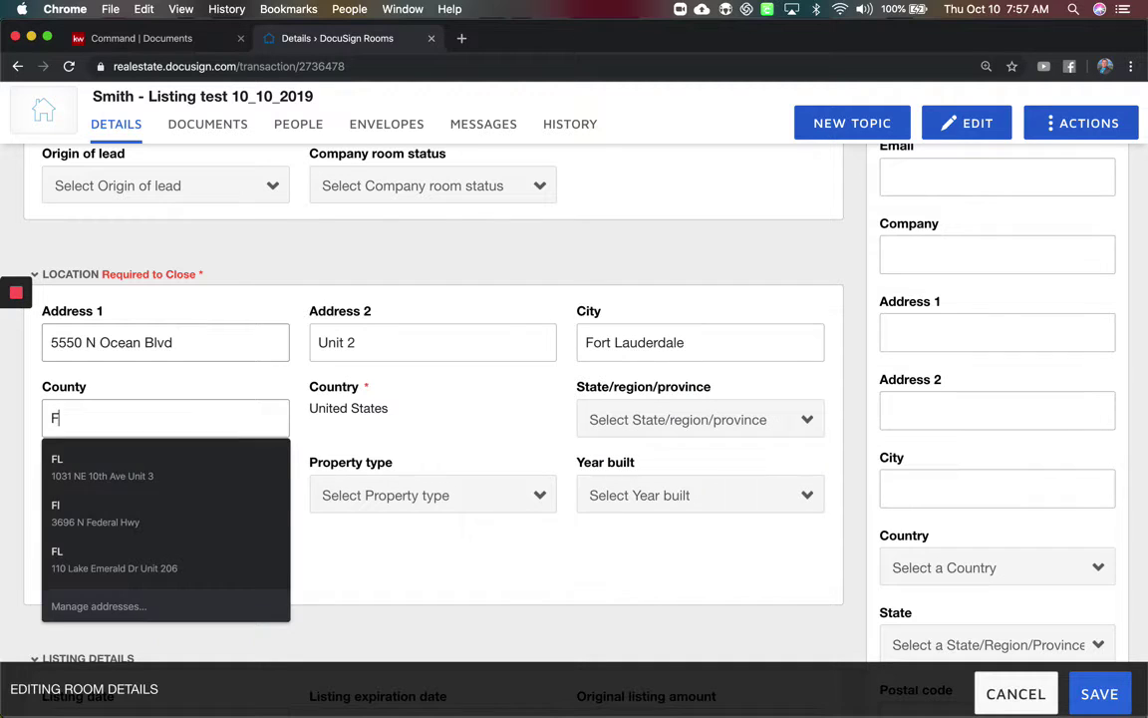
key("BackSpace")
key("BackSpace")
key("BackSpace")
key("BackSpace")
key("BackSpace")
key("BackSpace")
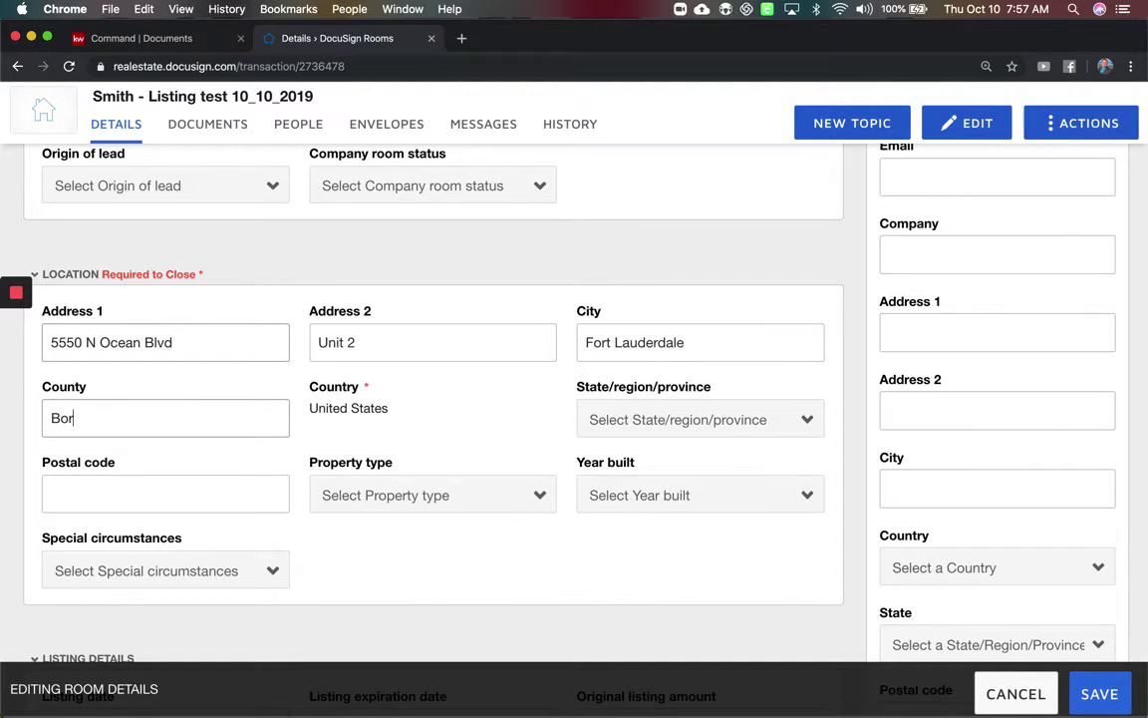
type("roward")
Set the location's state to Florida and enter the property's postal code.
left_click(659, 431)
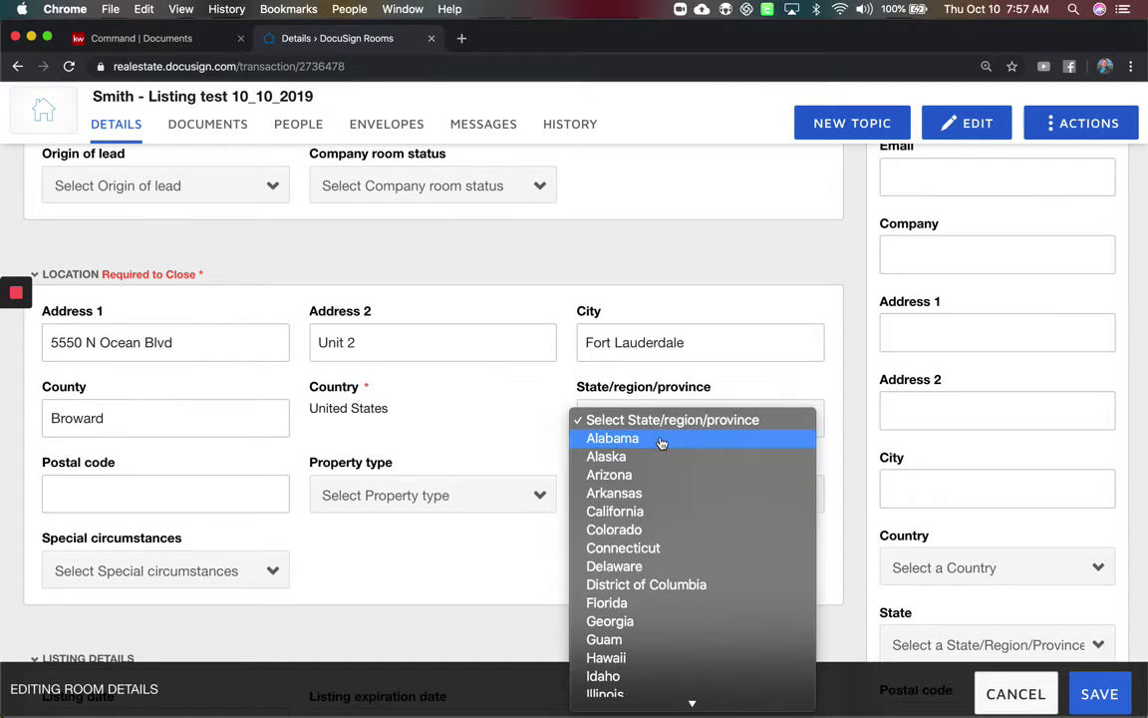
left_click(617, 604)
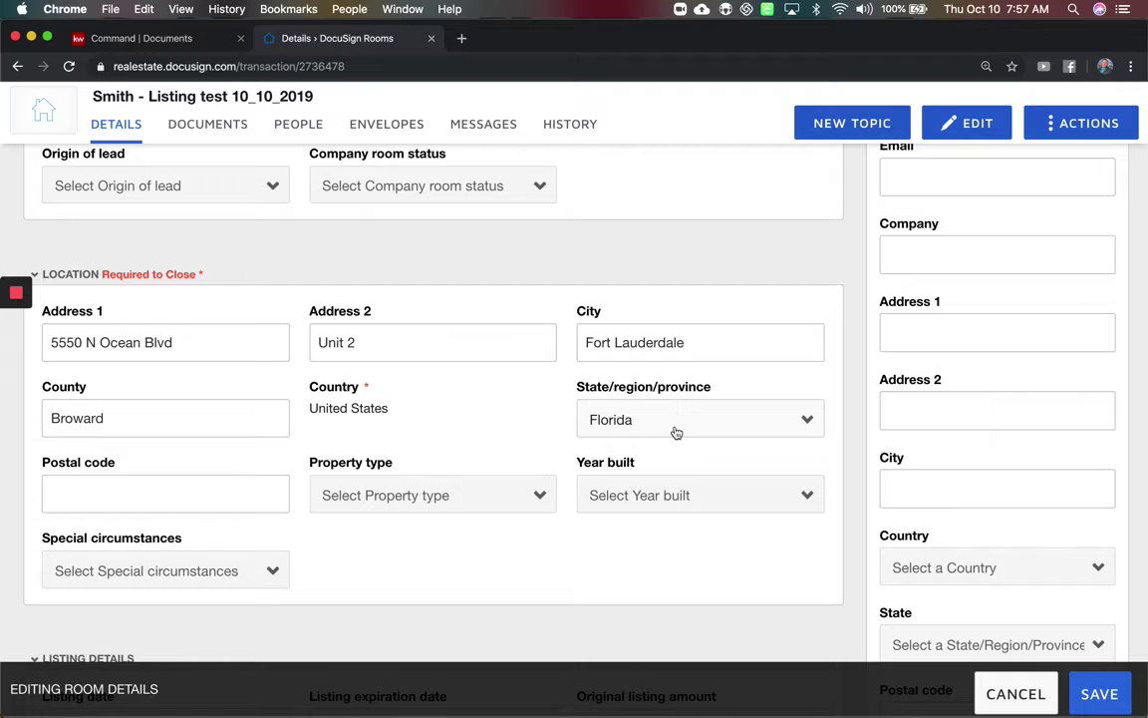
left_click(236, 478)
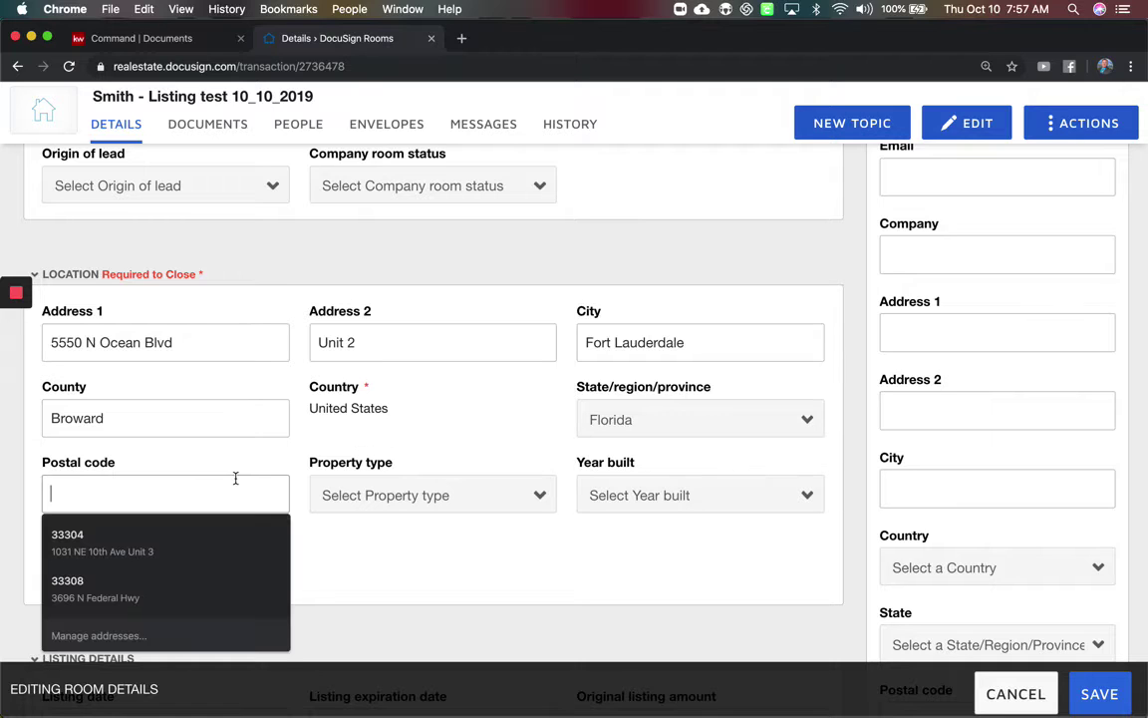
type("33308")
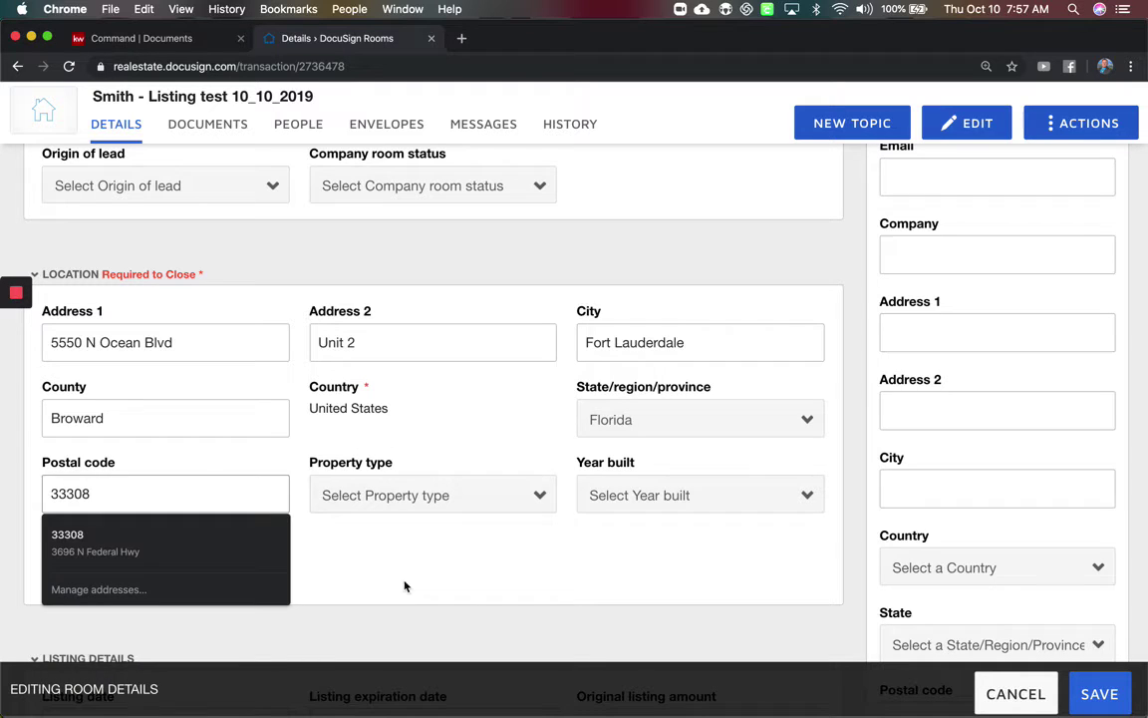
left_click(446, 576)
scroll(446, 576, "down", 5)
scroll(446, 576, "up", 15)
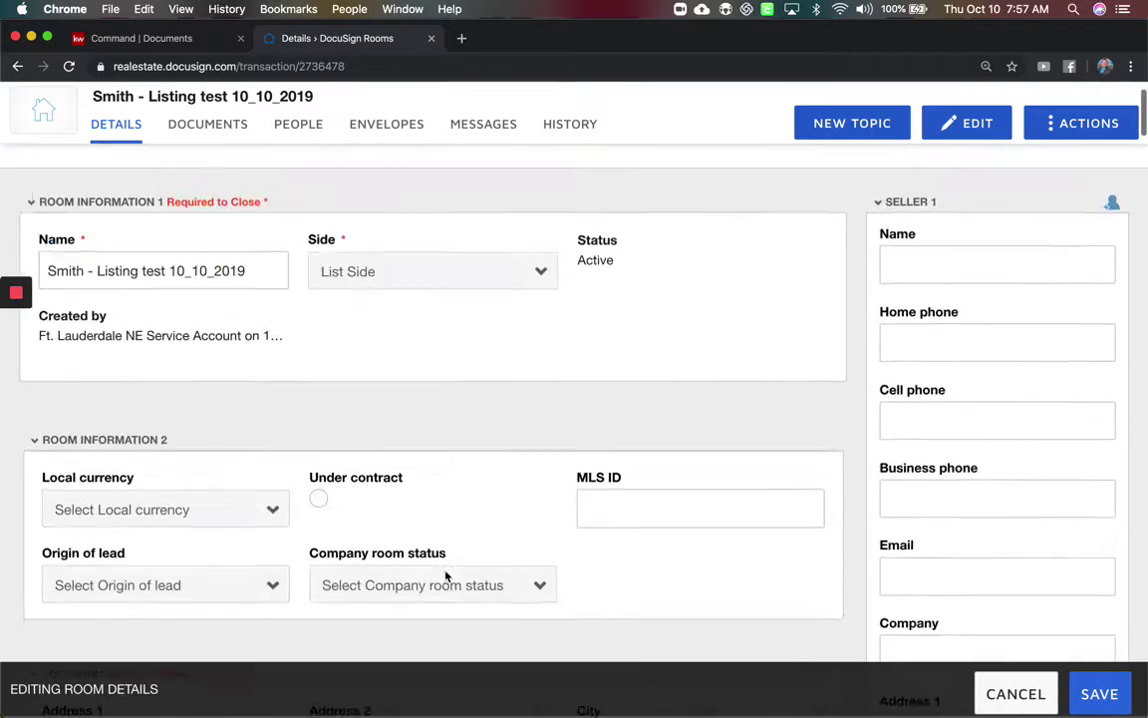
Enter the first seller's full name and e-mail address.
left_click(996, 329)
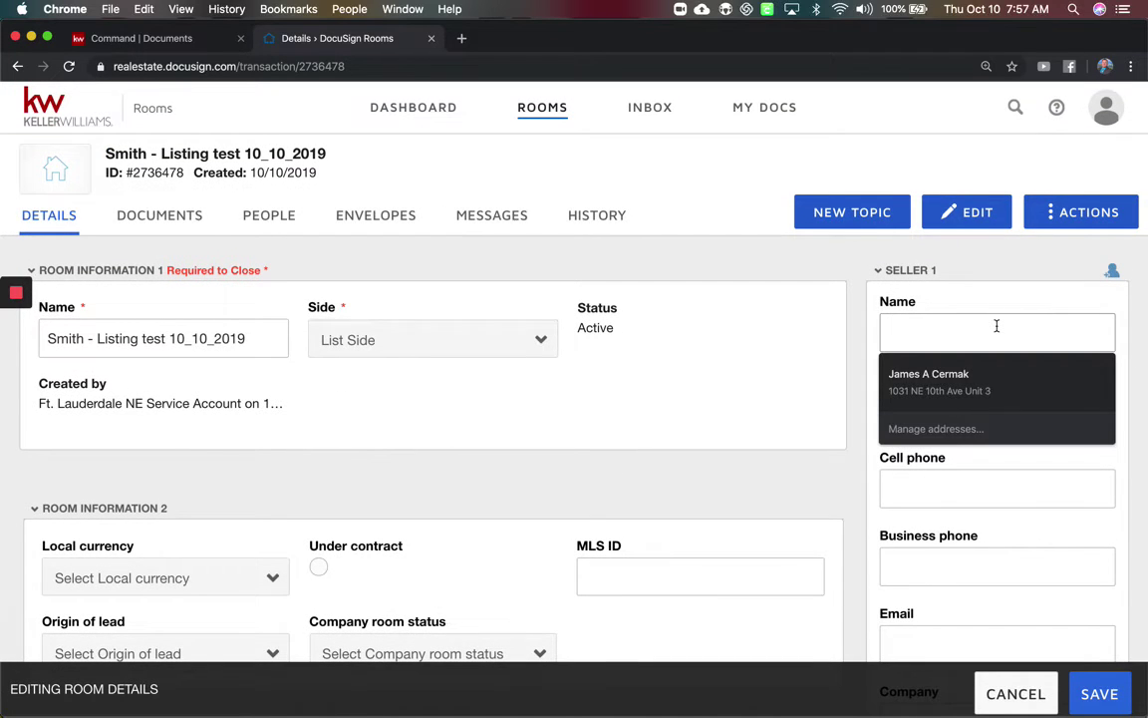
type("Jay")
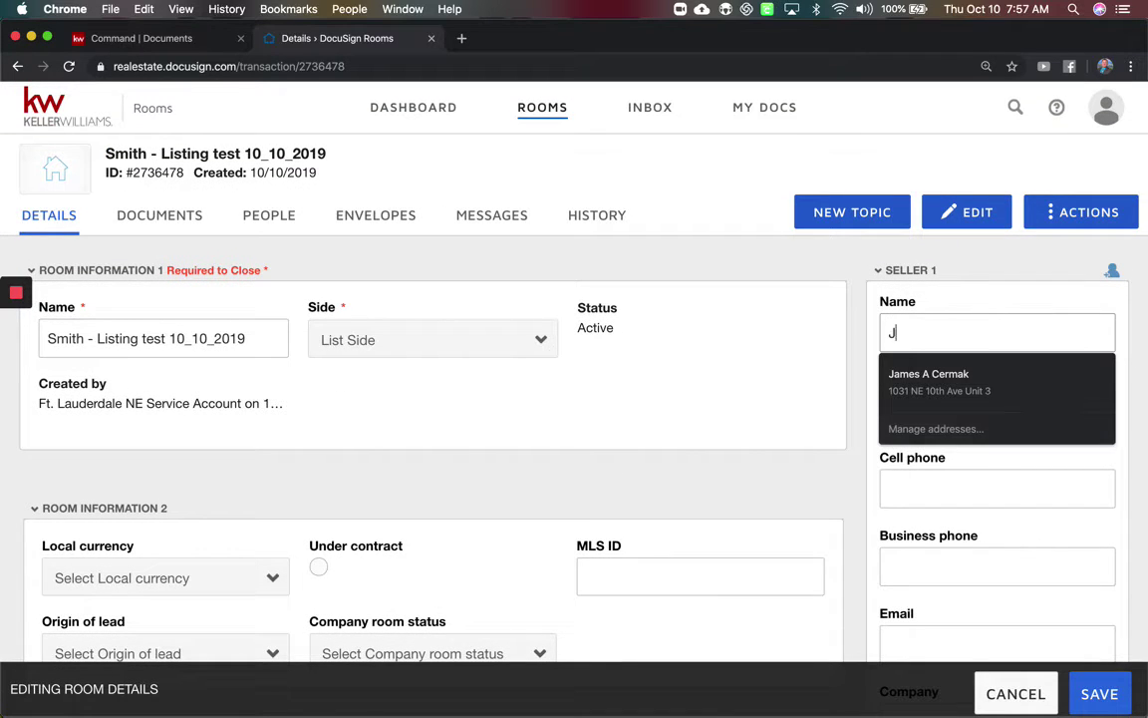
key("BackSpace")
key("BackSpace")
key("BackSpace")
type("Mickey Mouse")
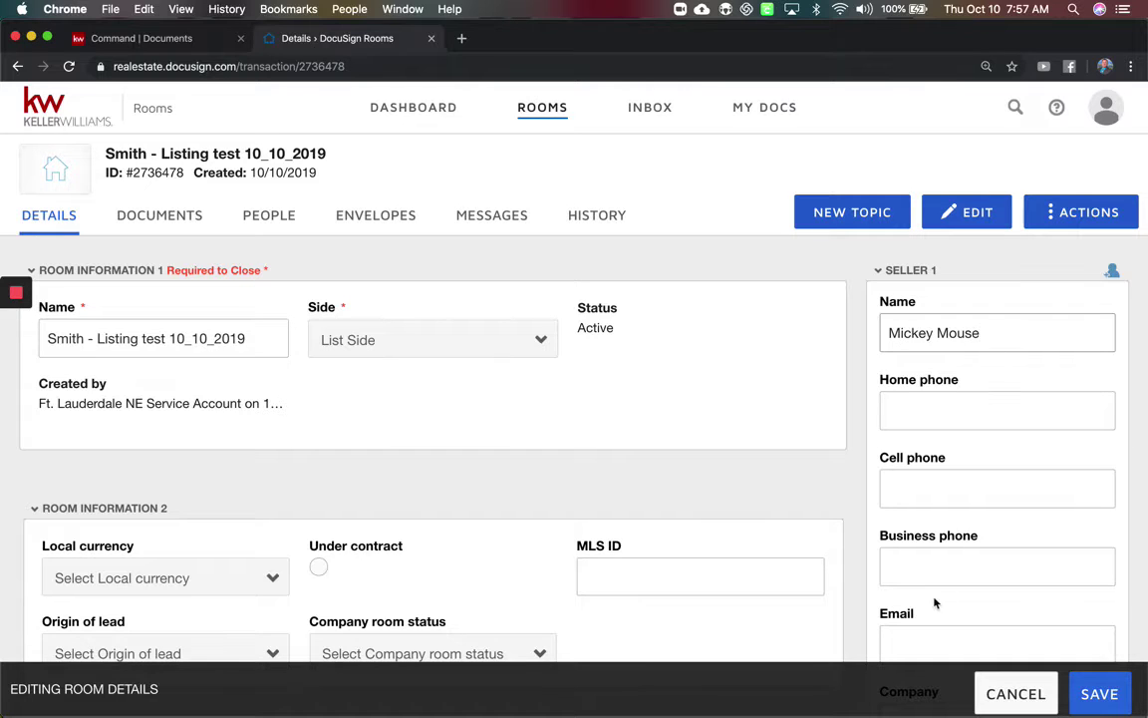
left_click(922, 638)
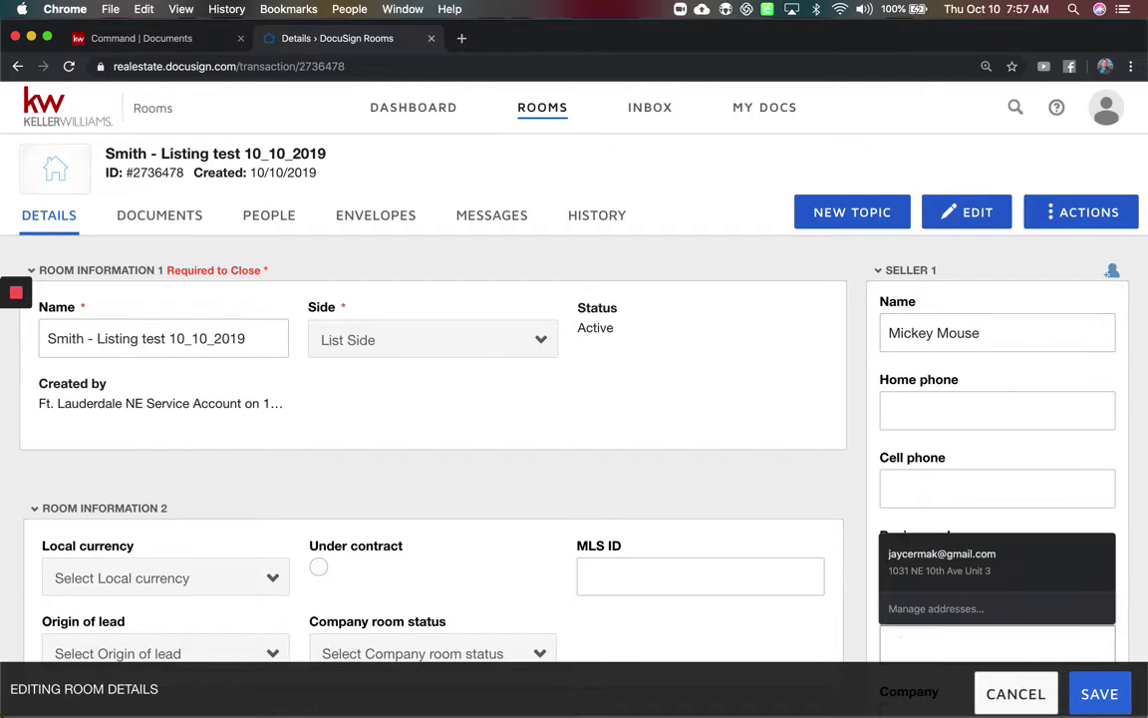
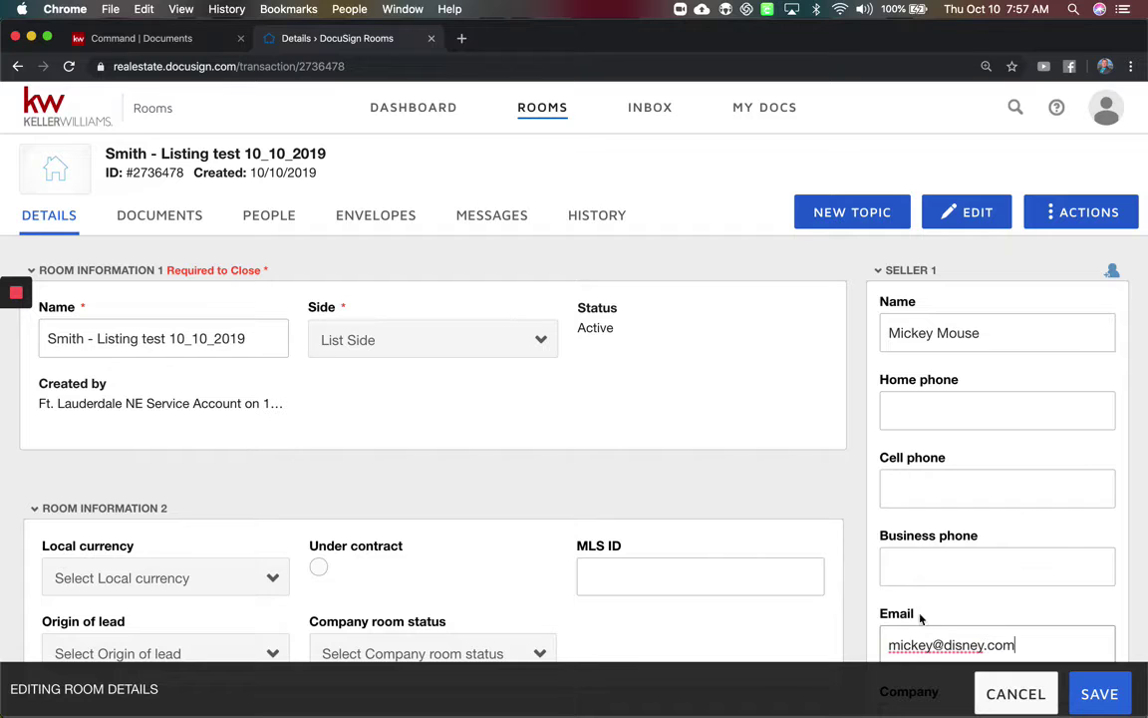
Enter the second seller's full name and e-mail address.
scroll(912, 531, "down", 10)
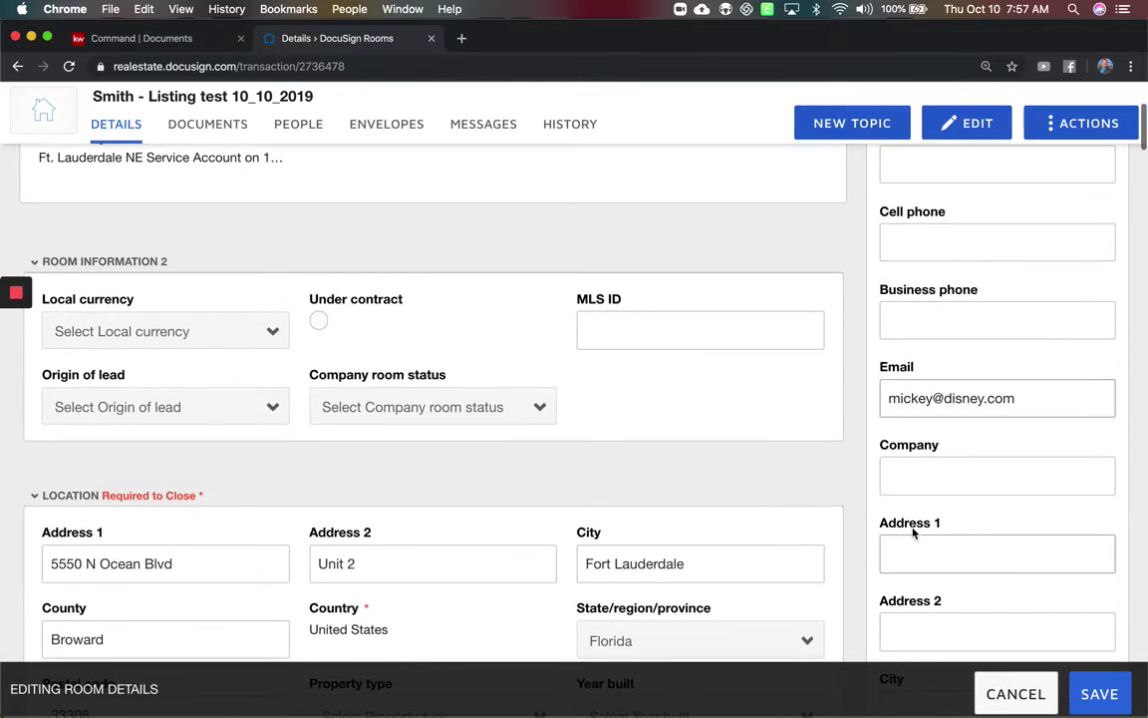
scroll(912, 536, "down", 2)
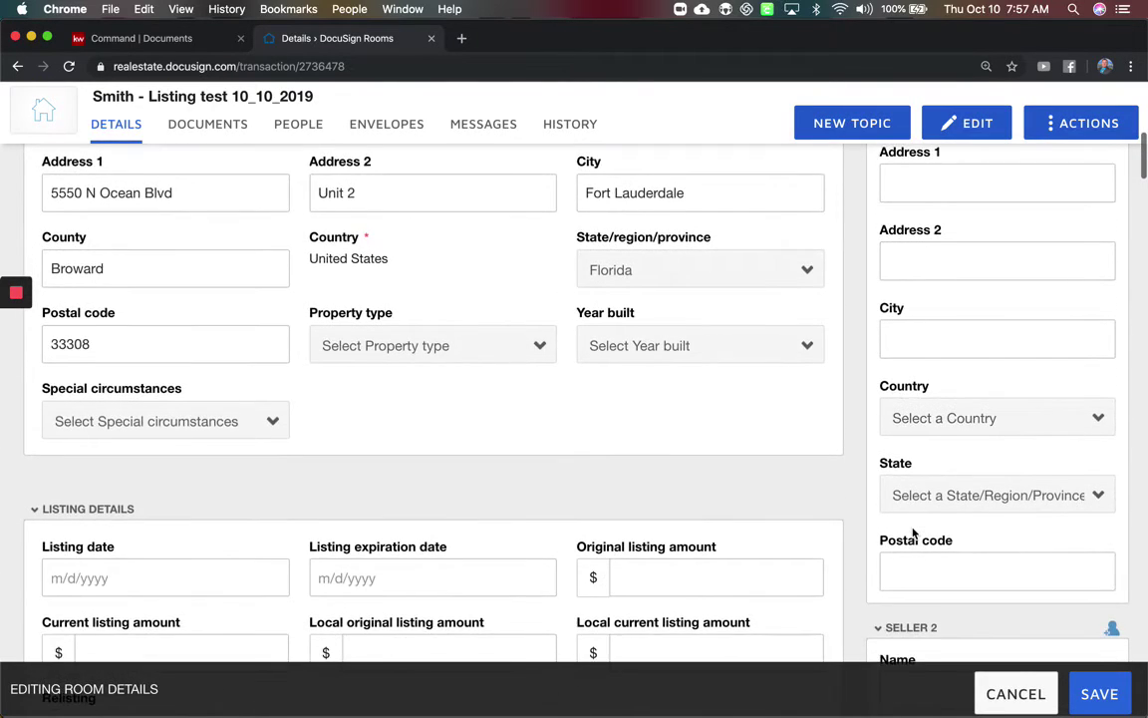
scroll(912, 535, "down", 5)
scroll(913, 534, "down", 2)
left_click(966, 375)
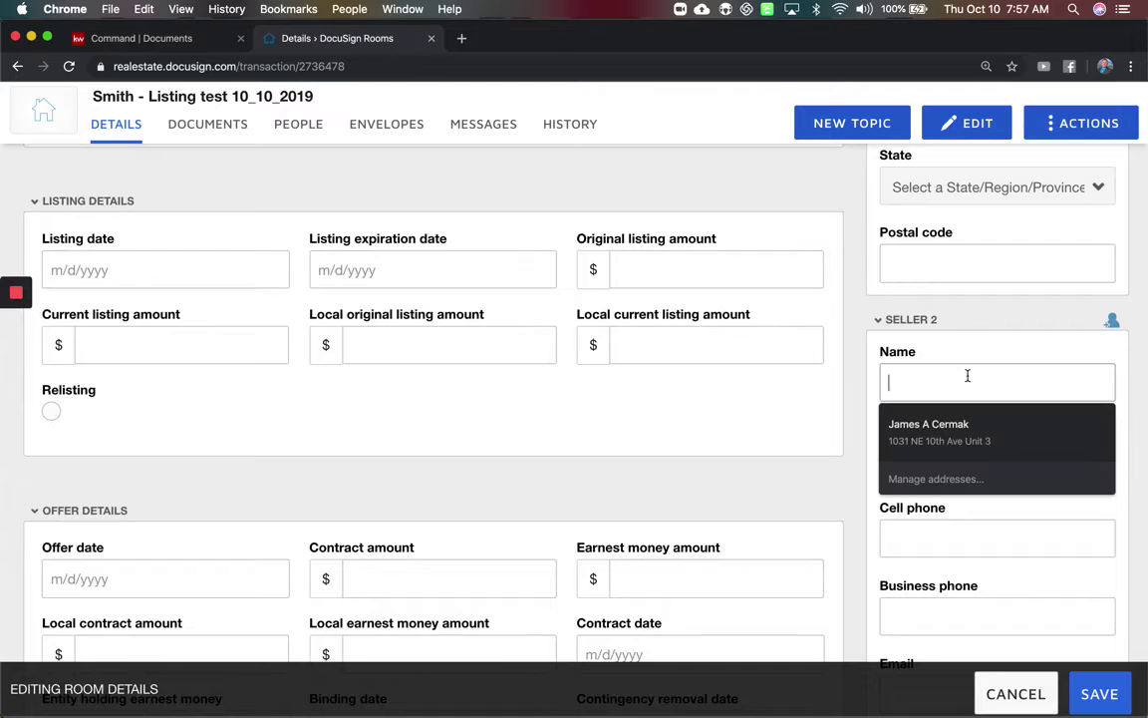
type("Minnie Mouse")
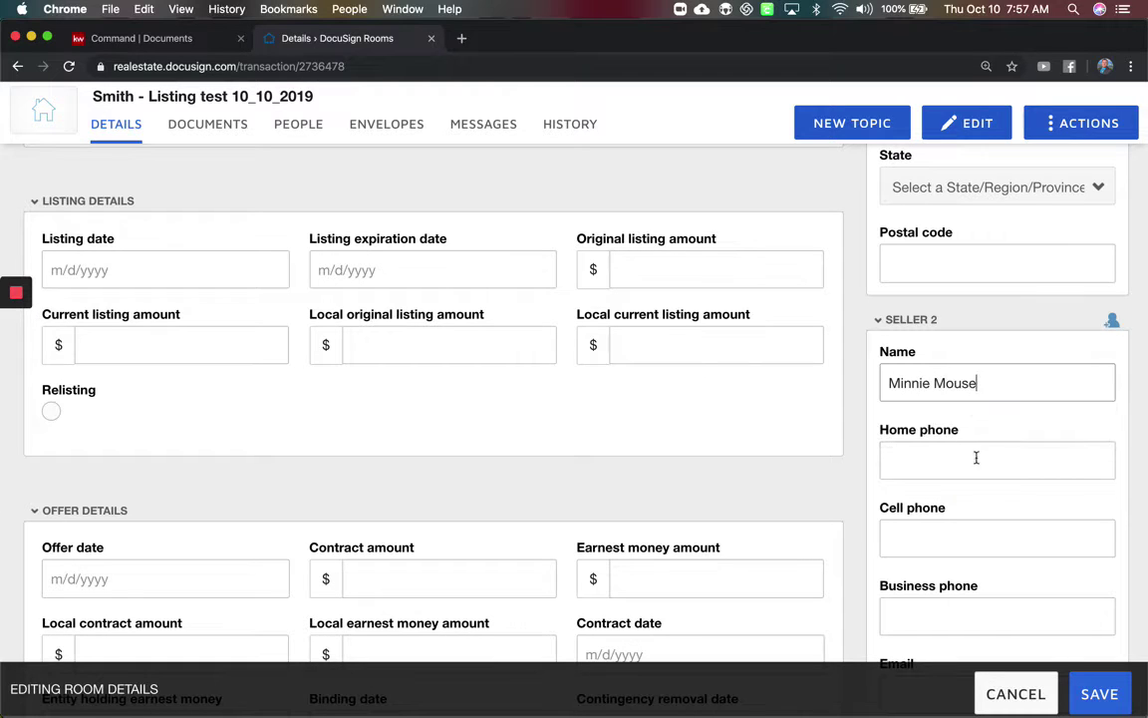
scroll(975, 468, "down", 5)
scroll(976, 526, "down", 1)
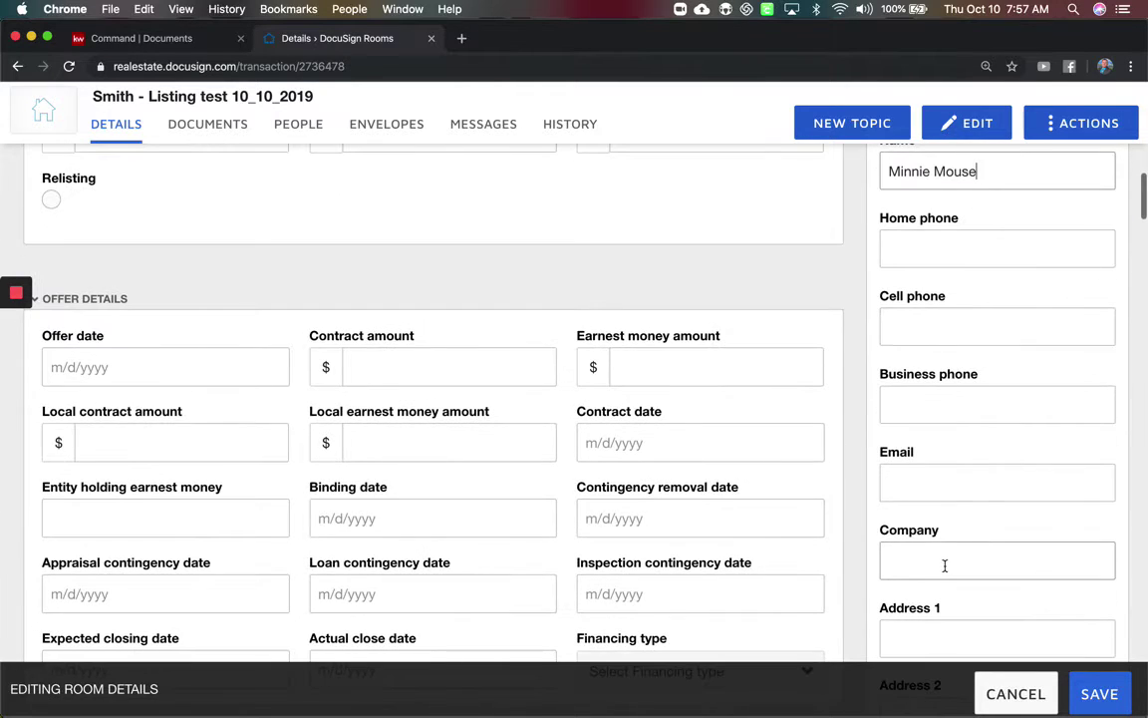
left_click(983, 470)
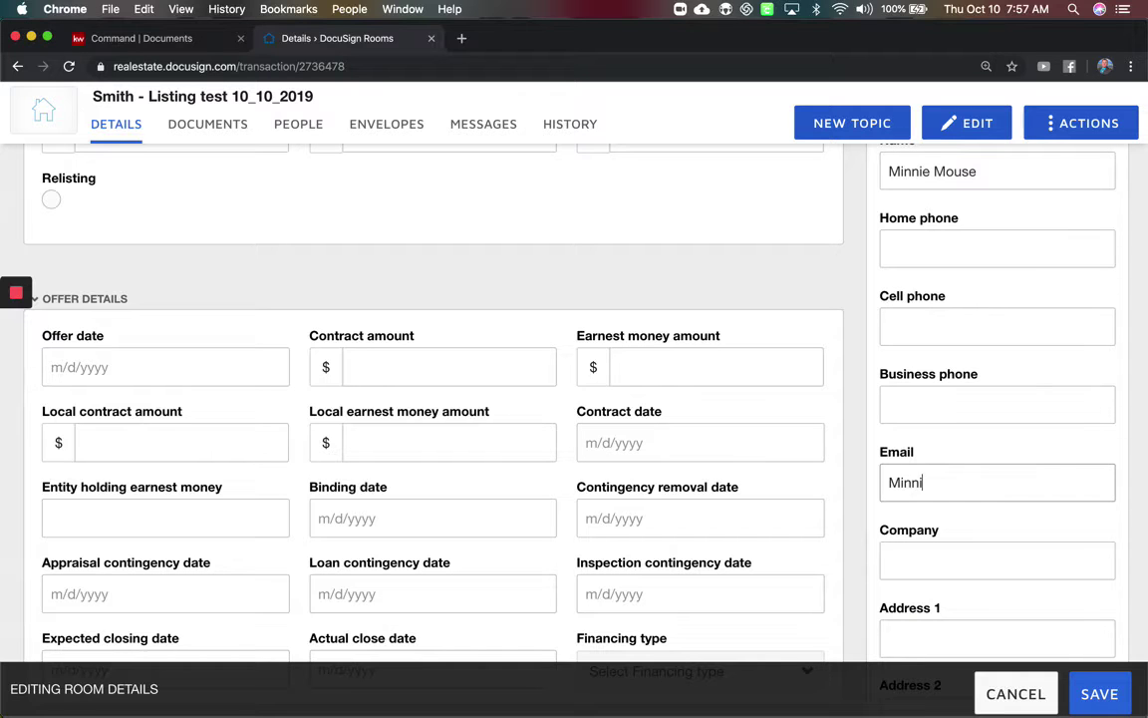
Enter the listing agent's name and e-mail address, skipping the phone fields.
scroll(974, 468, "down", 10)
scroll(499, 398, "down", 10)
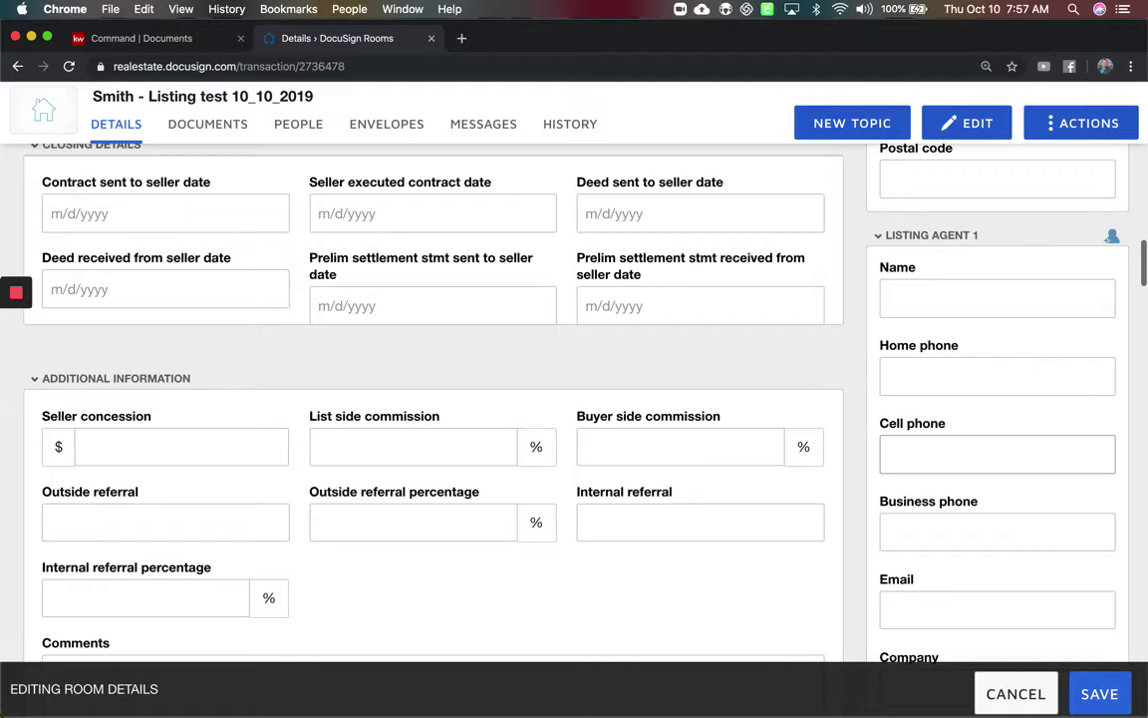
left_click(1007, 299)
type("j")
key("BackSpace")
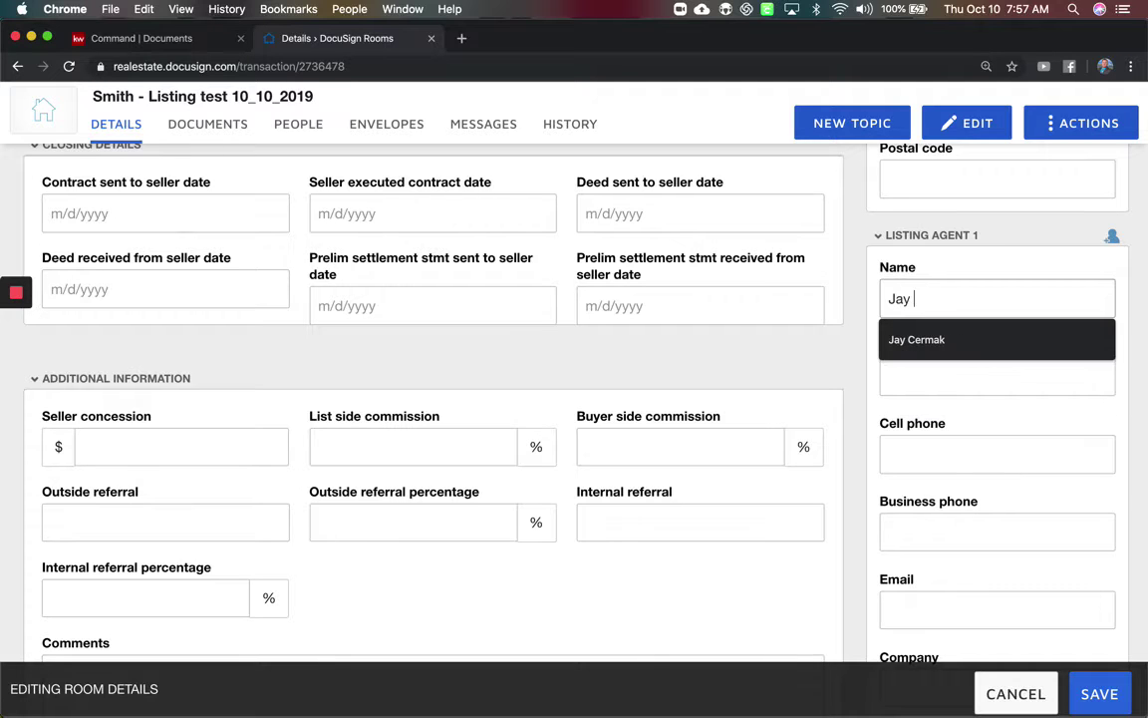
key("Tab")
key("Tab")
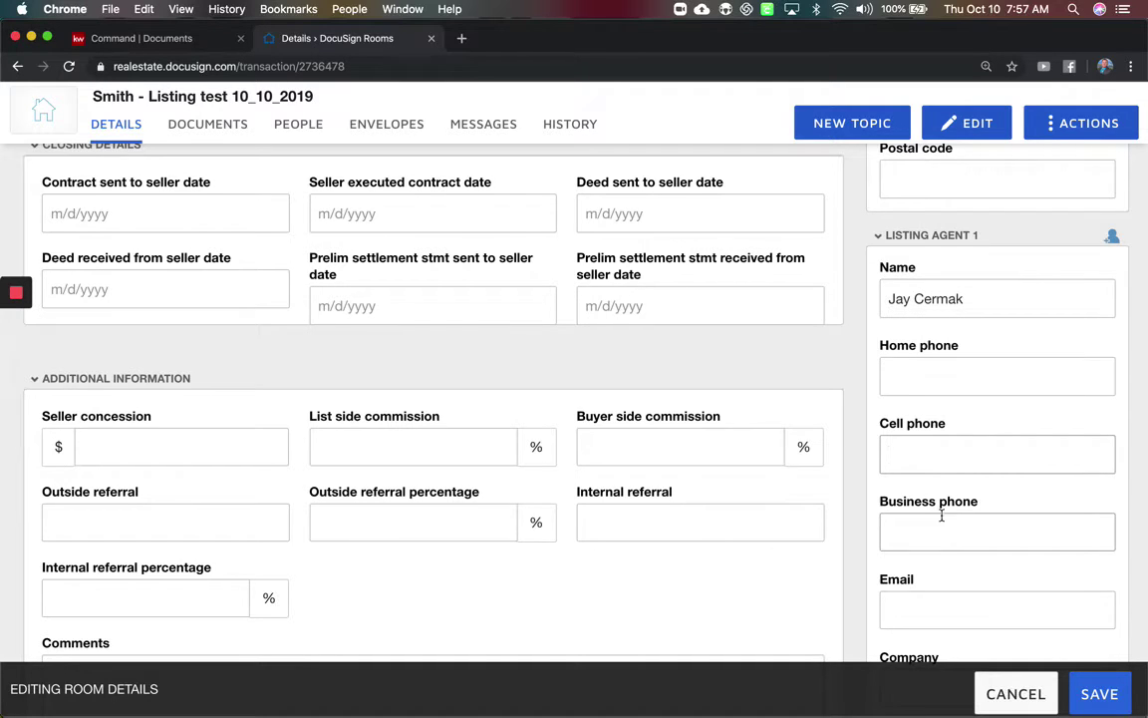
key("Tab")
scroll(958, 468, "down", 3)
key("Tab")
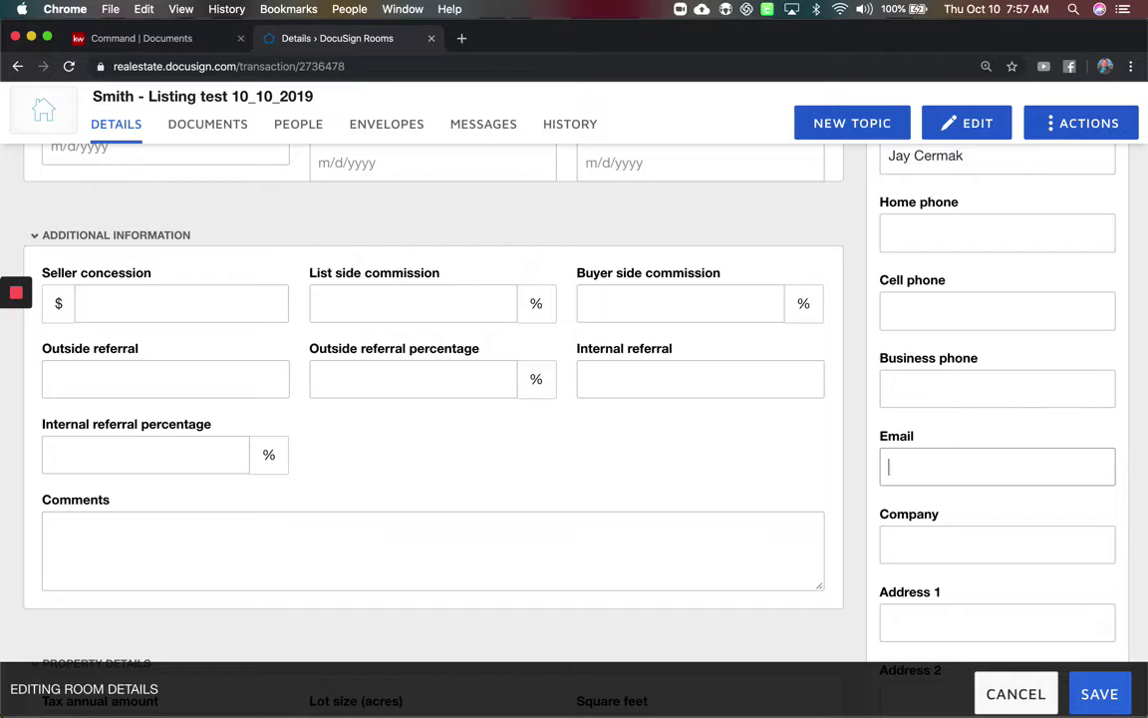
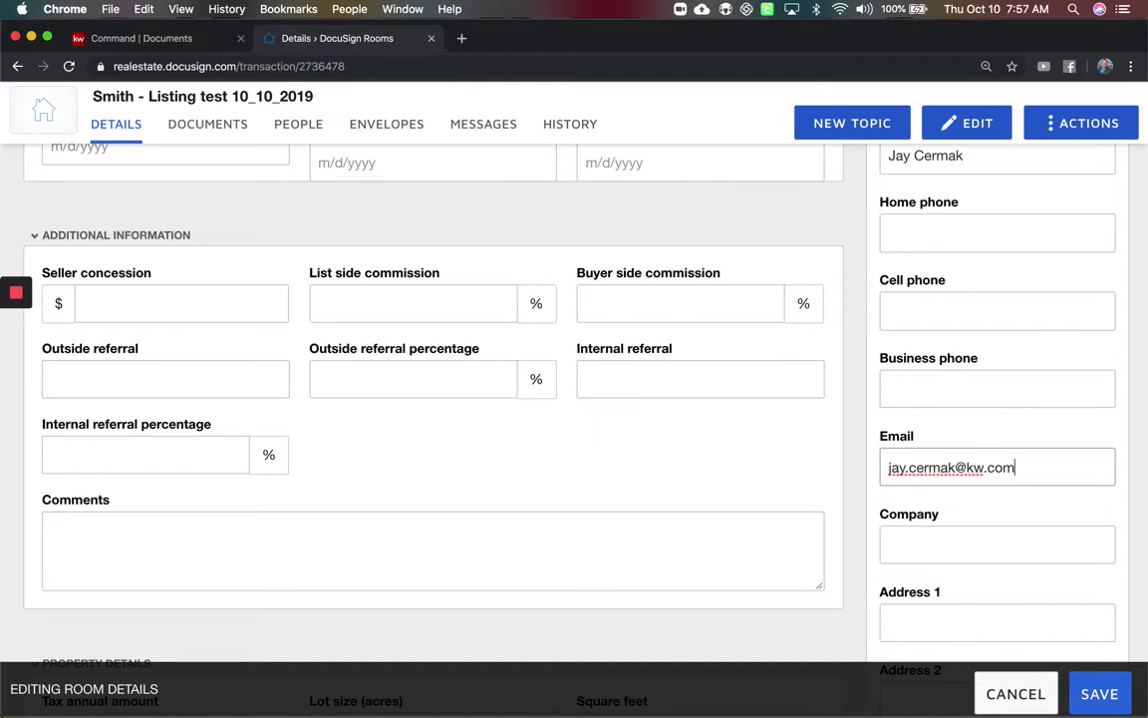
Set the agent's company to Keller Williams Realty, fill the office address from the suggestion, and save.
scroll(574, 399, "up", 2)
scroll(574, 399, "down", 4)
left_click(940, 430)
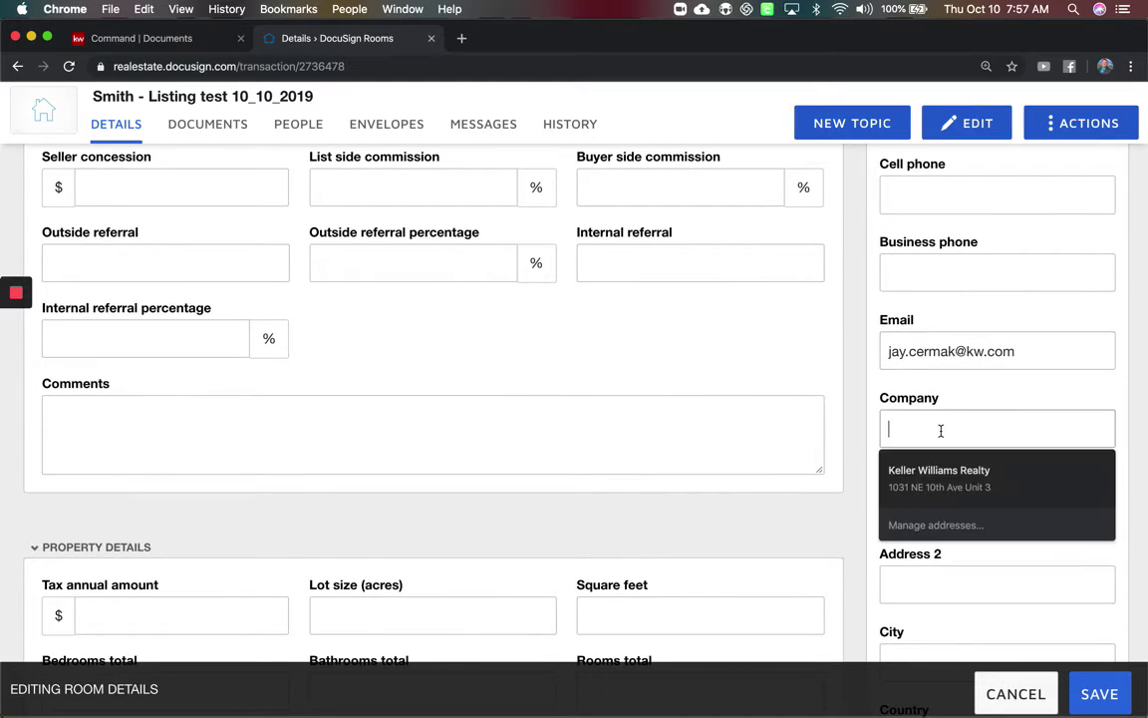
type("Keller Williams Realty")
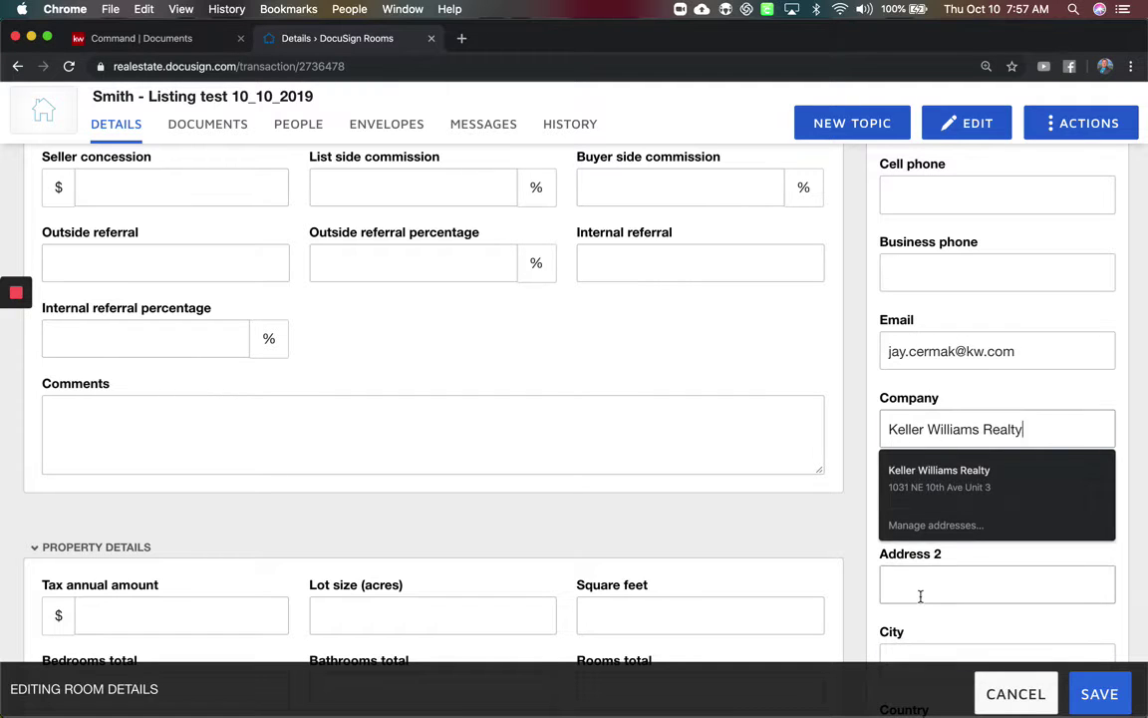
left_click(920, 594)
scroll(923, 602, "down", 1)
left_click(939, 495)
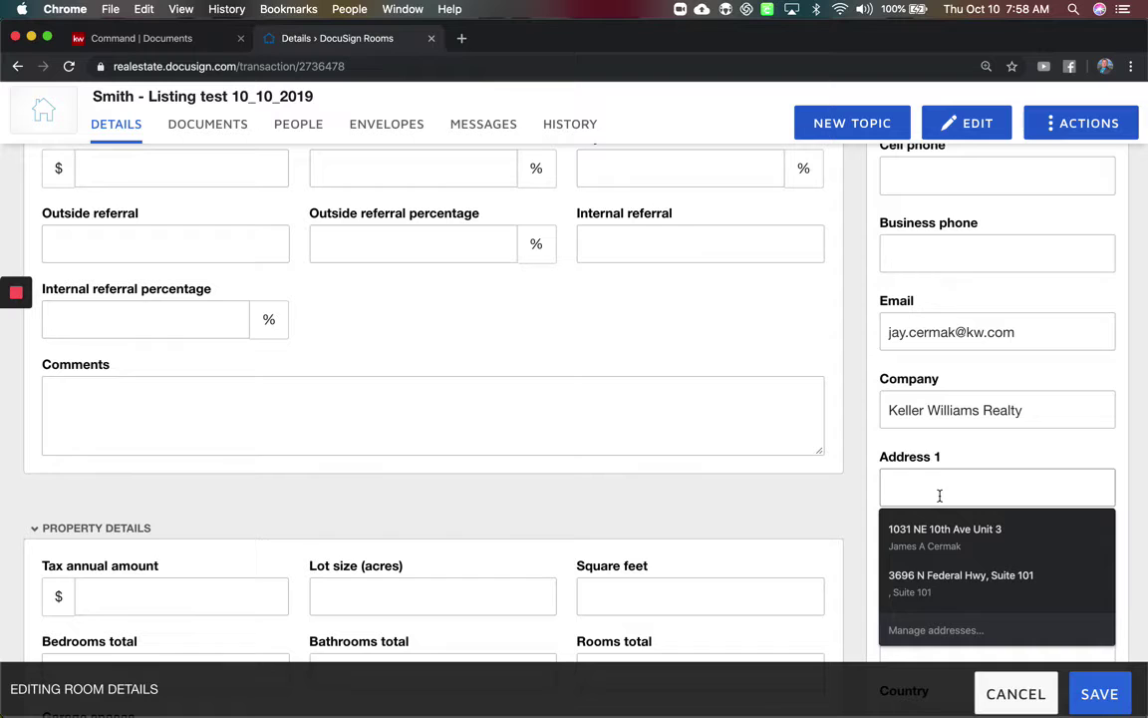
type("3696 N Federal Hwy")
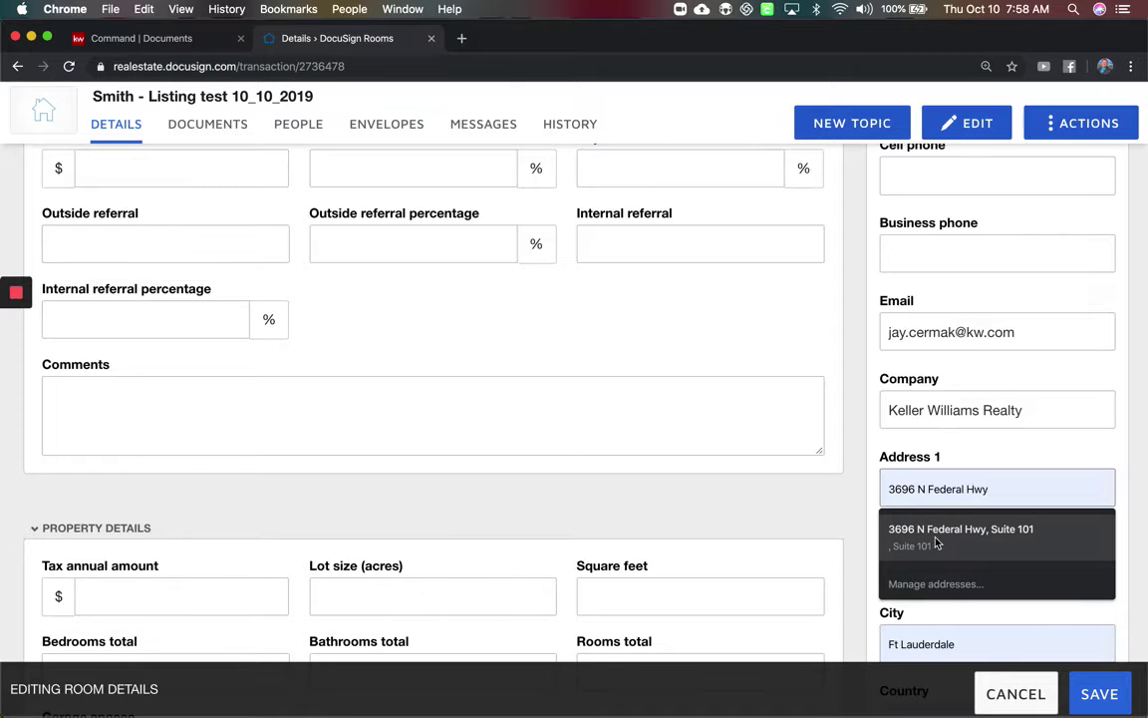
left_click(941, 536)
scroll(1000, 490, "down", 10)
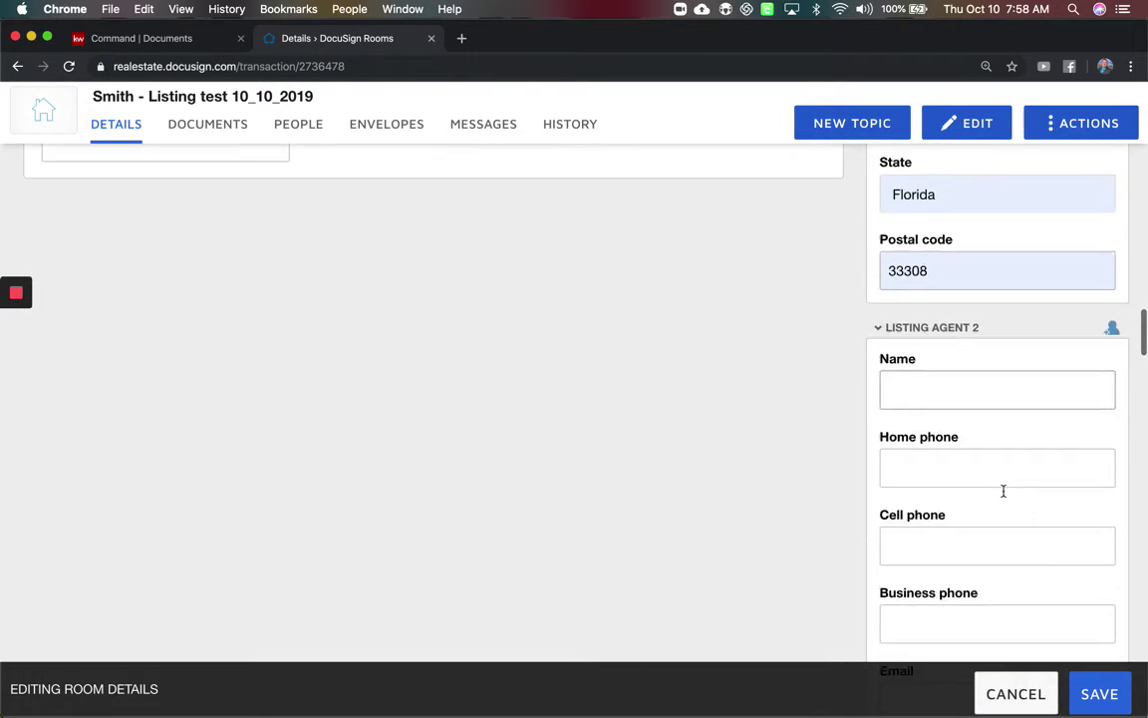
scroll(1002, 489, "up", 15)
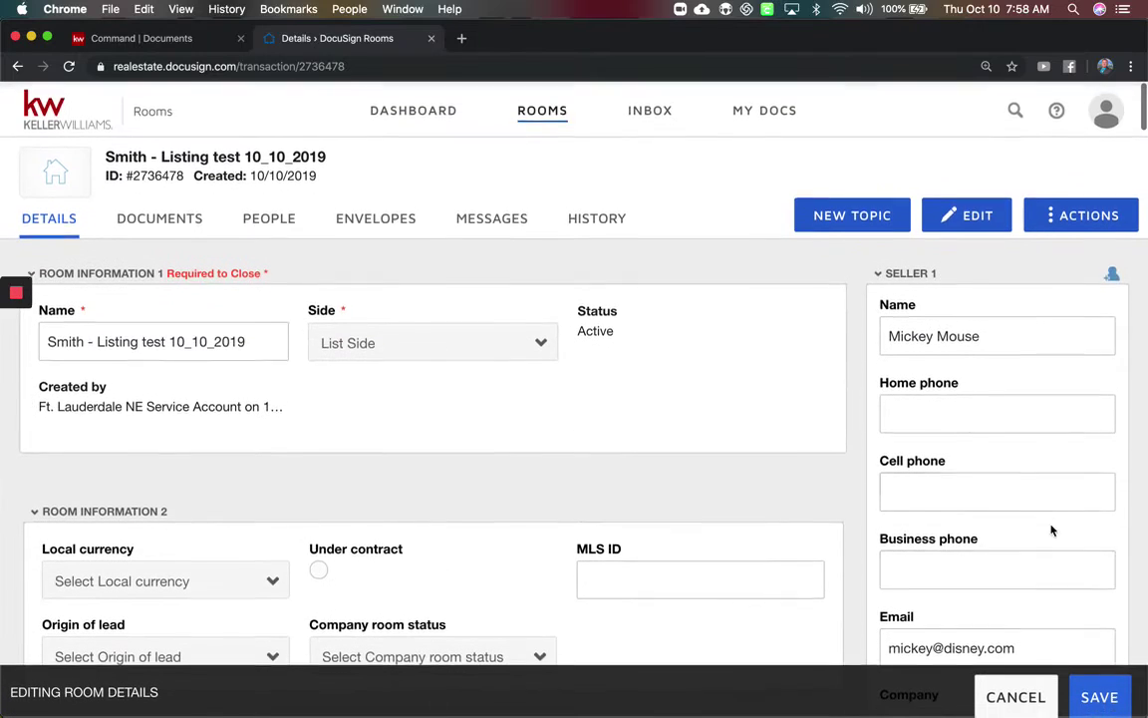
left_click(1099, 693)
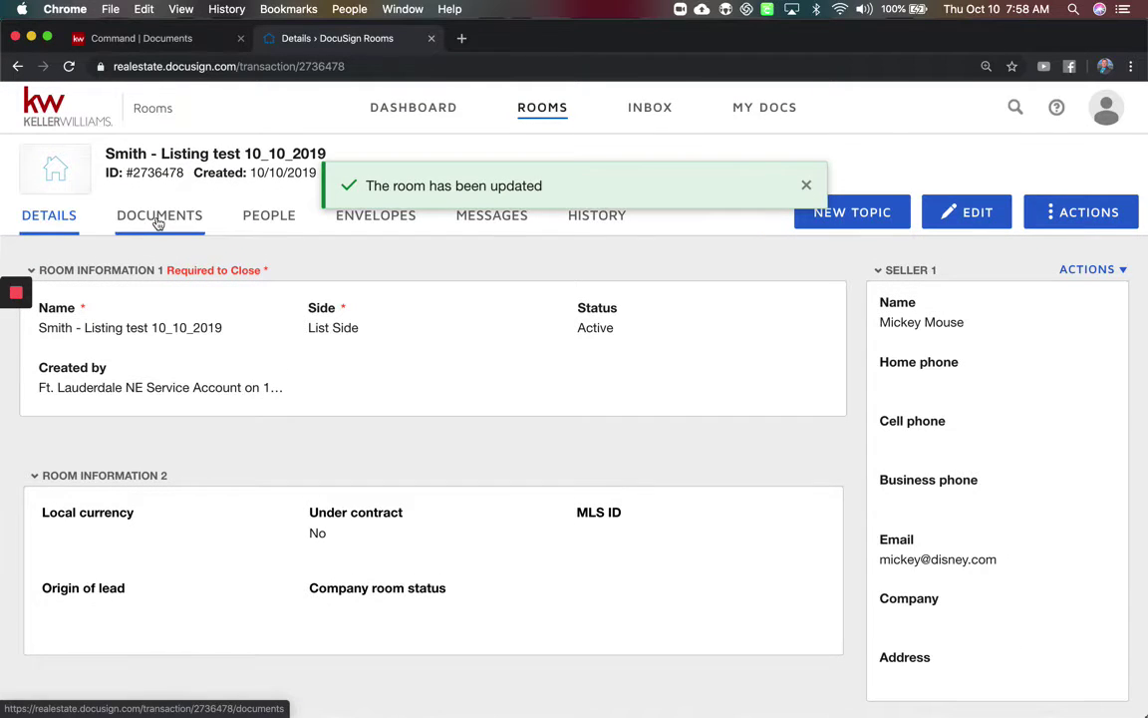
Add from DocuSign Forms and load the Listing Packet from the DocuSign Forms Group.
left_click(157, 224)
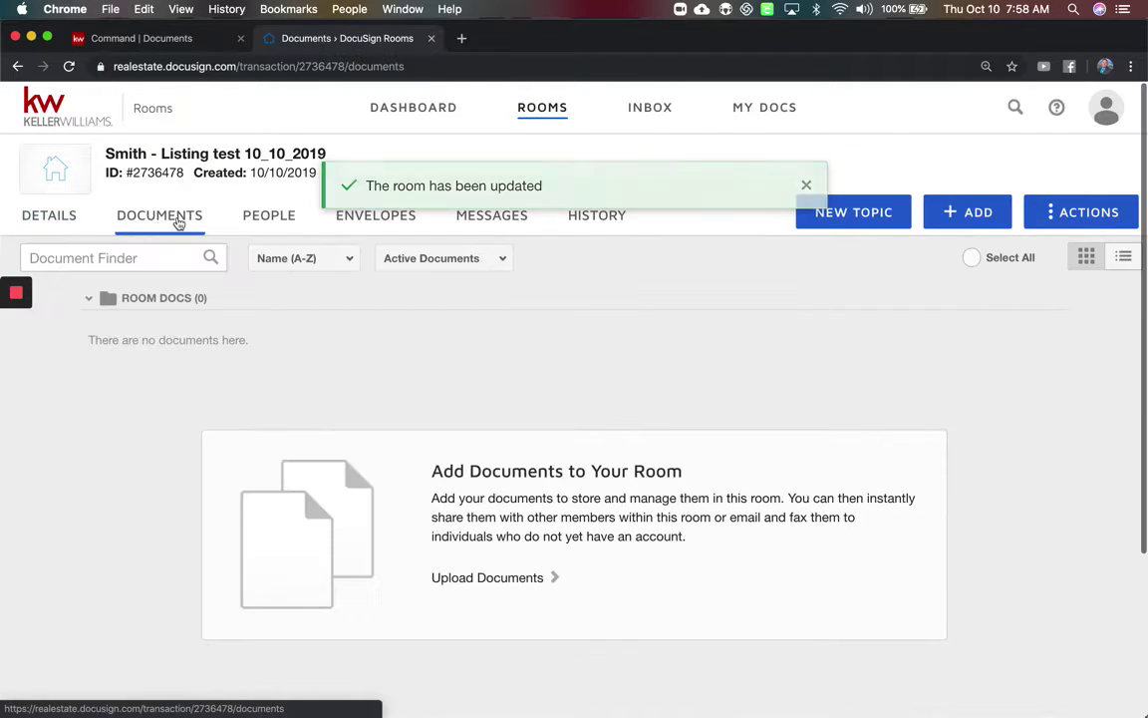
left_click(967, 223)
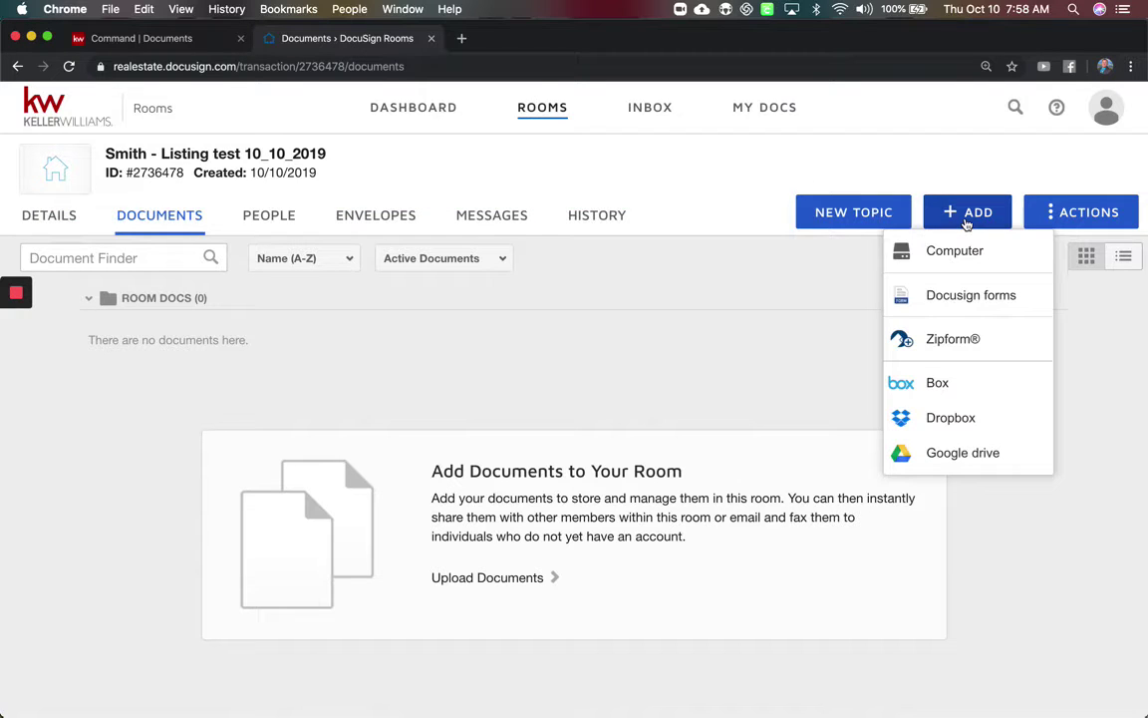
left_click(945, 299)
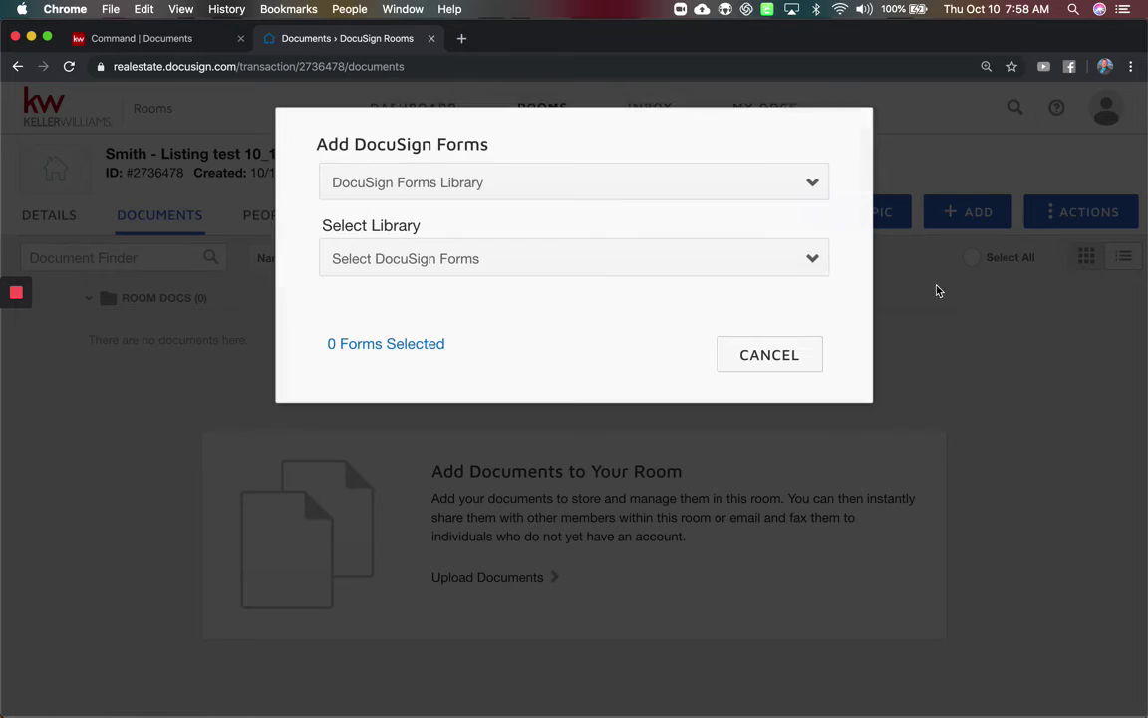
left_click(538, 195)
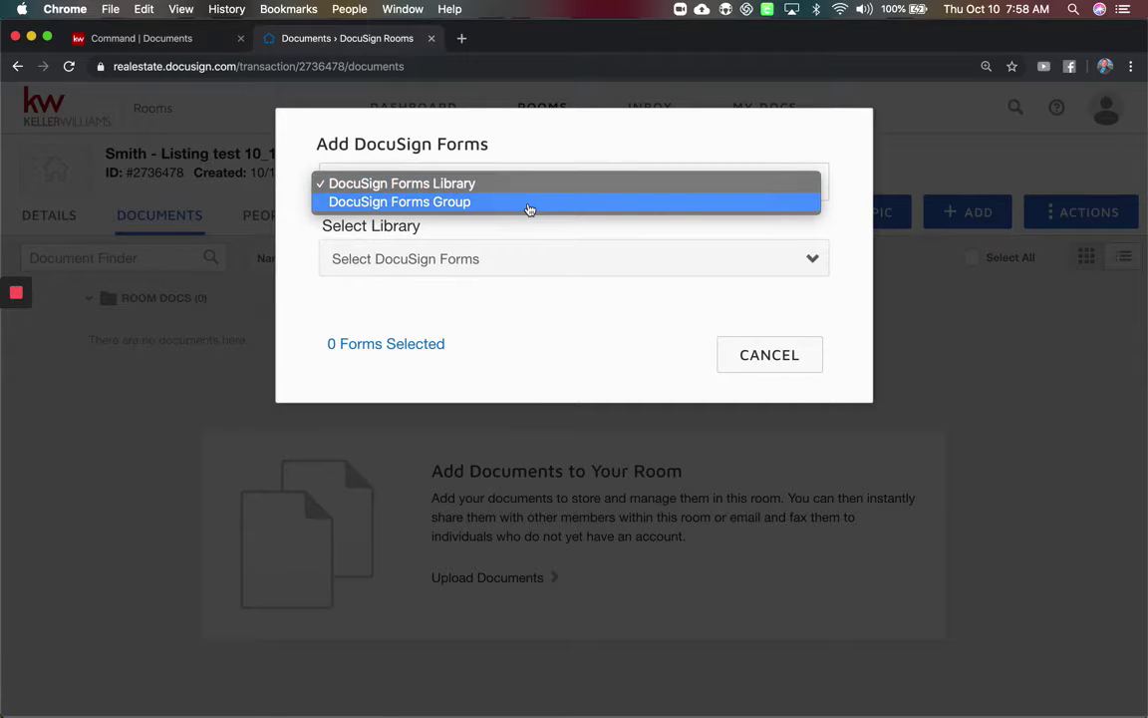
left_click(529, 207)
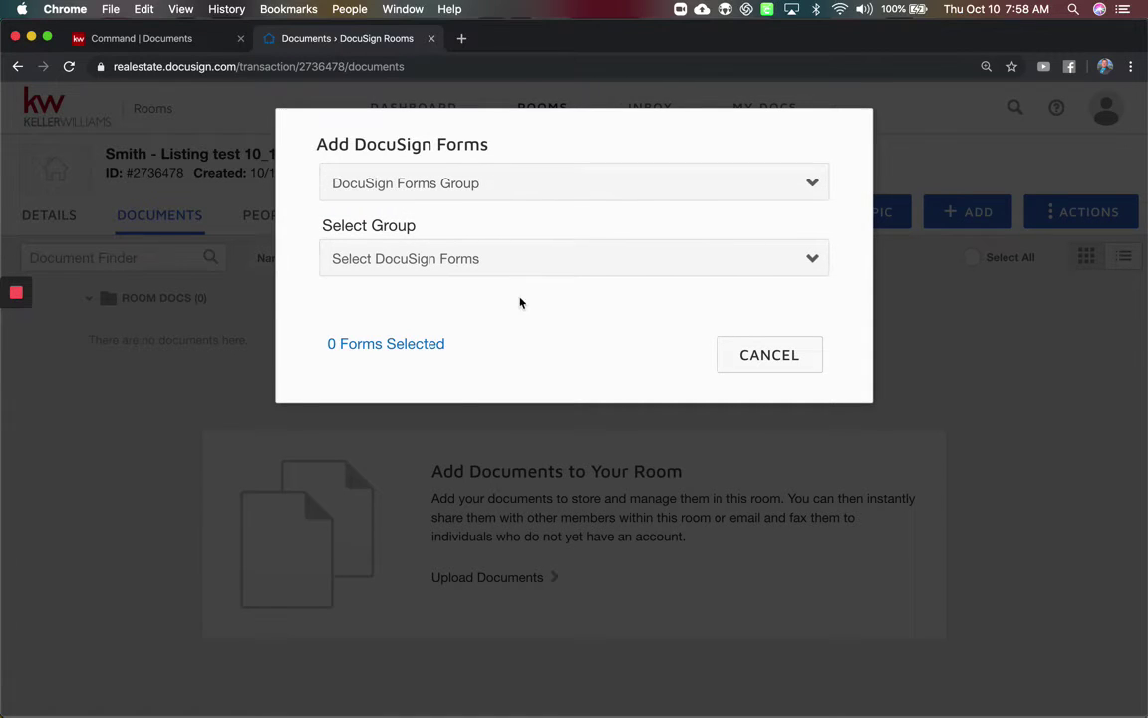
left_click(541, 259)
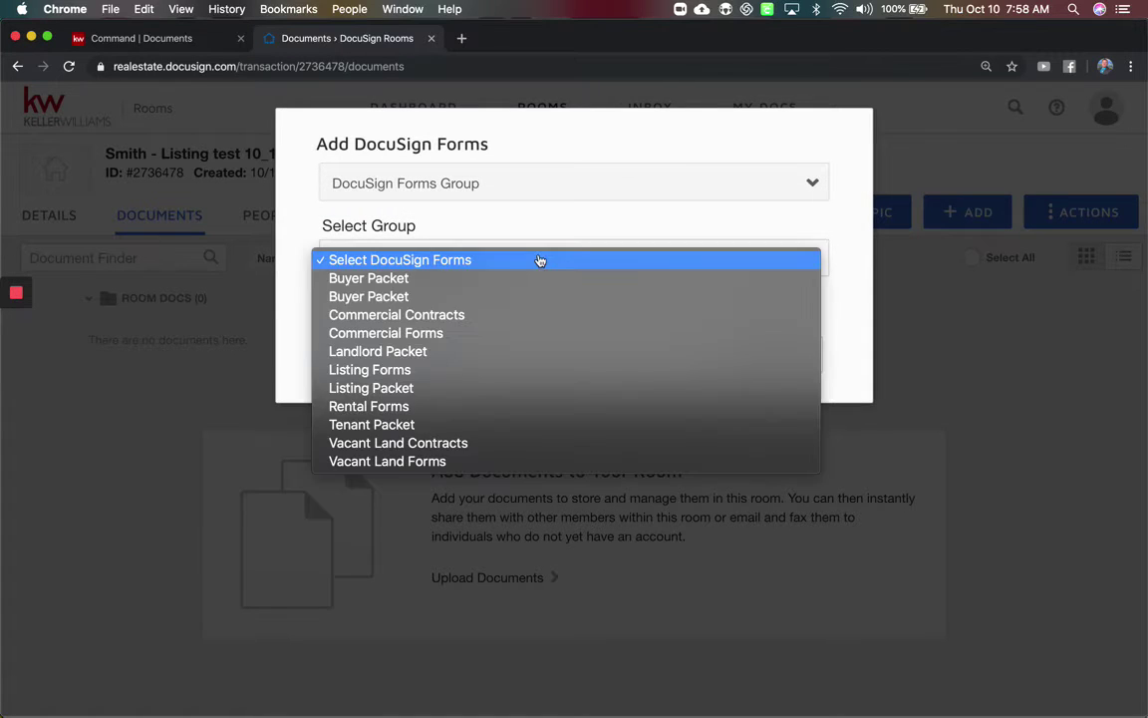
left_click(449, 389)
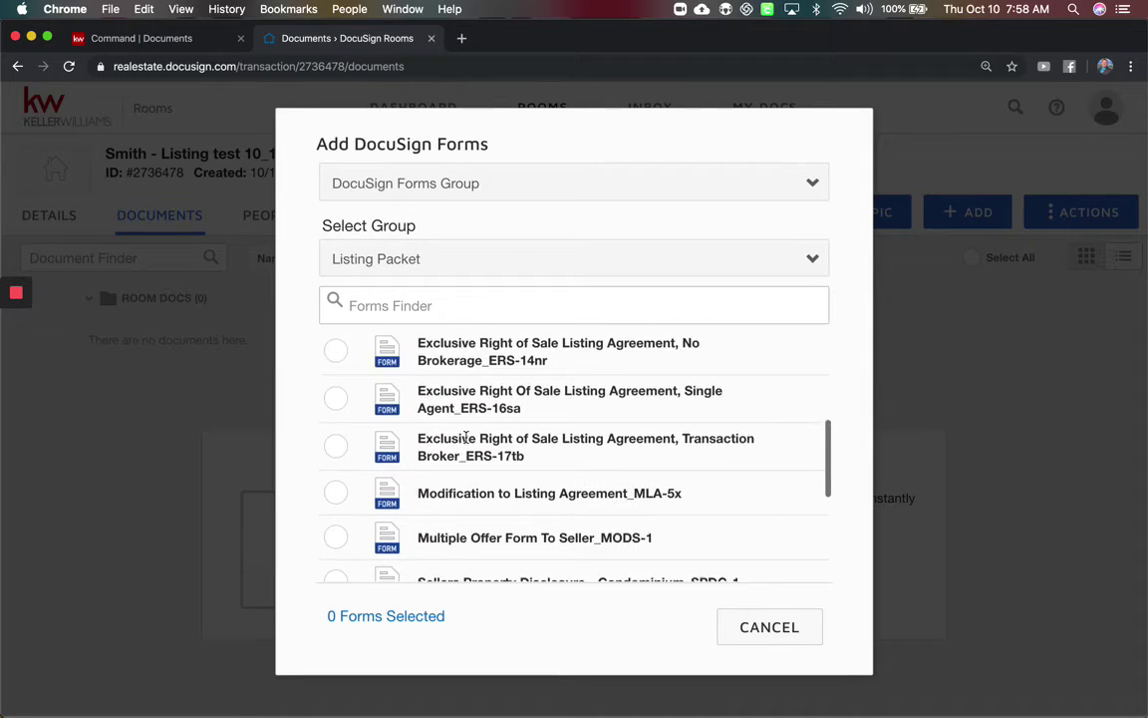
Select the EBLA-9 and SPDR-3 forms and add both to the room.
scroll(465, 439, "down", 2)
scroll(468, 441, "up", 2)
scroll(466, 441, "down", 5)
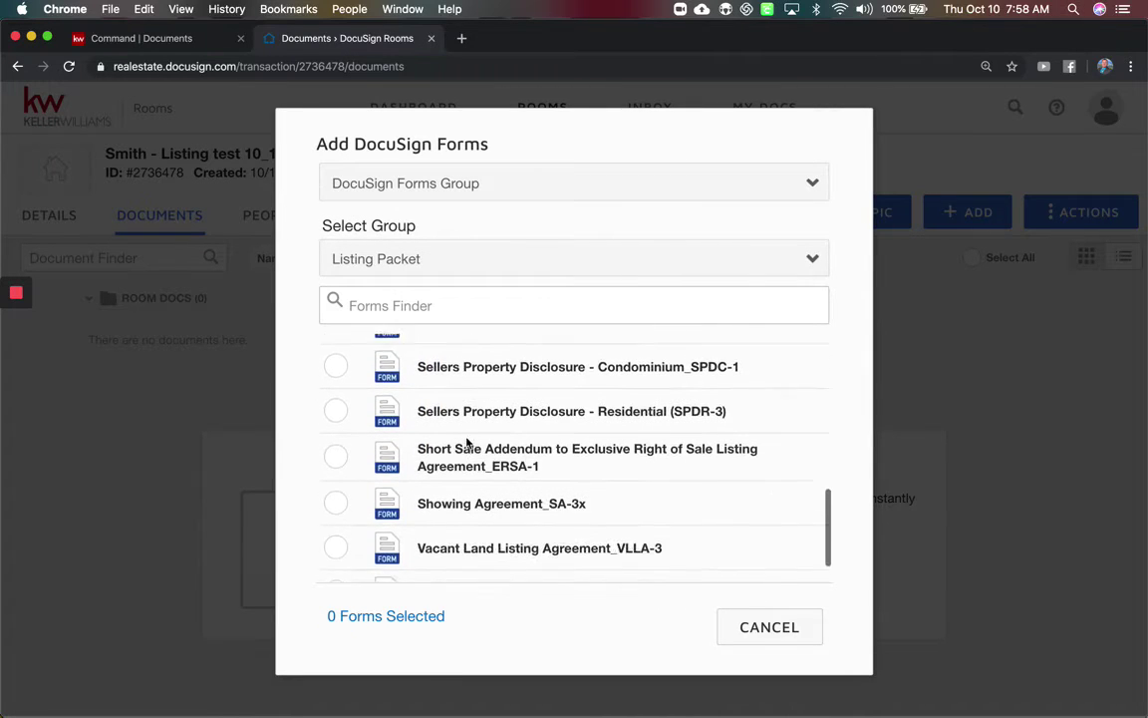
scroll(466, 440, "up", 10)
left_click(336, 360)
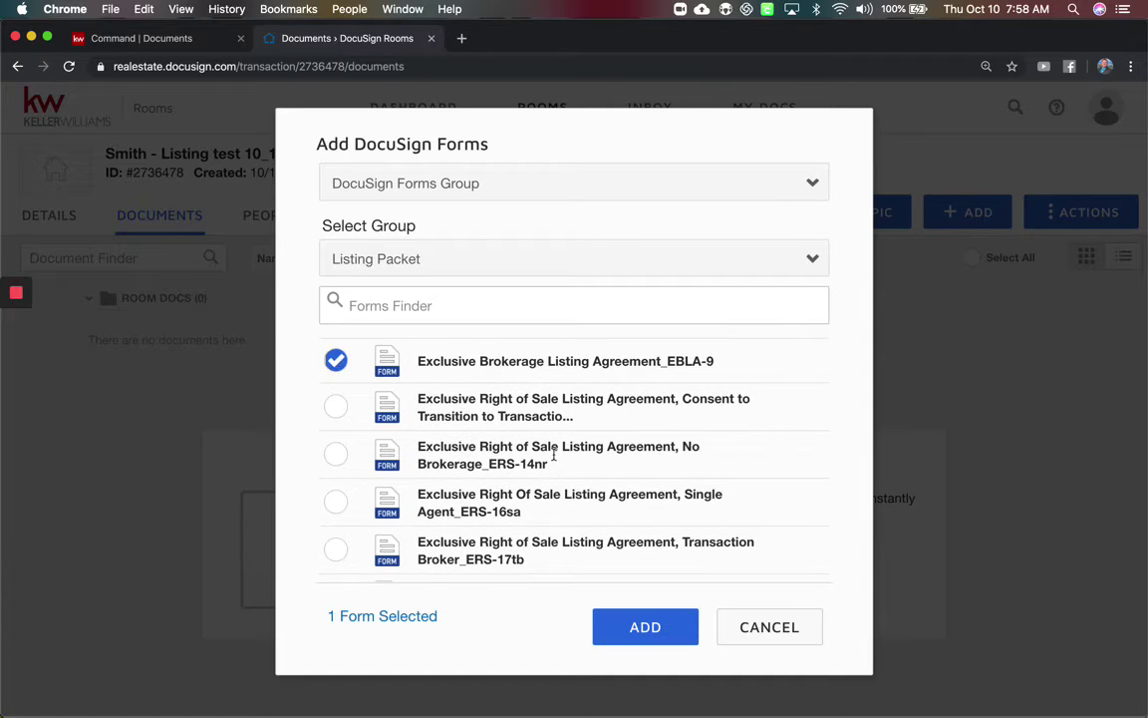
scroll(554, 455, "down", 10)
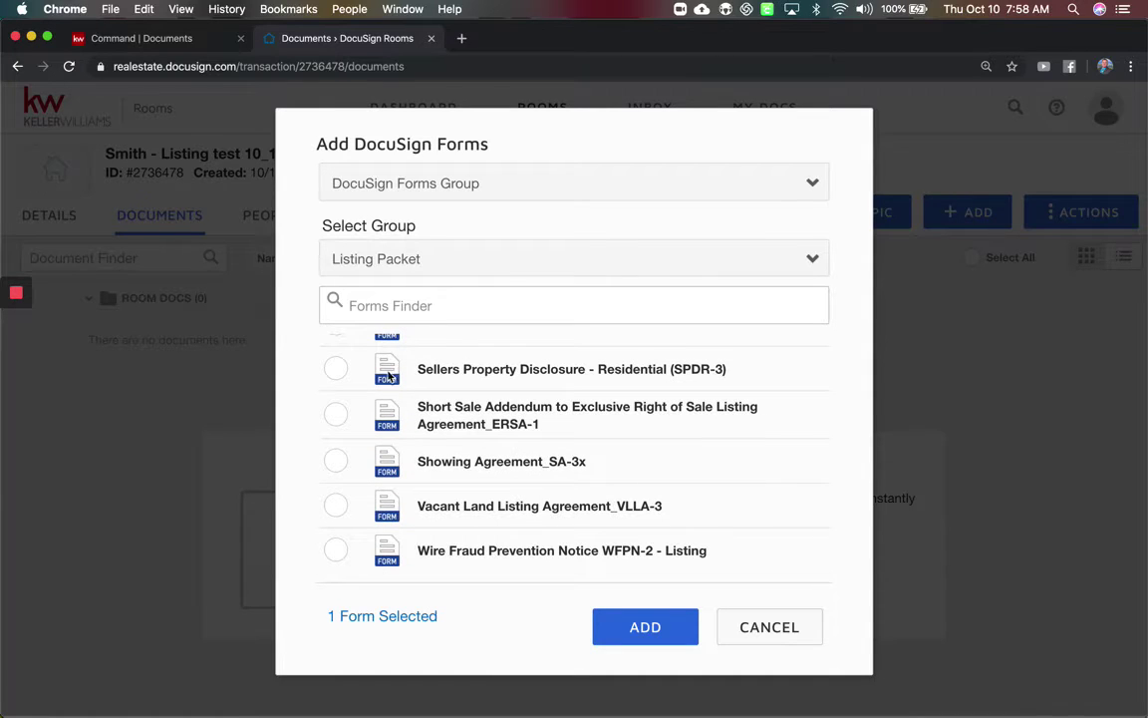
left_click(337, 369)
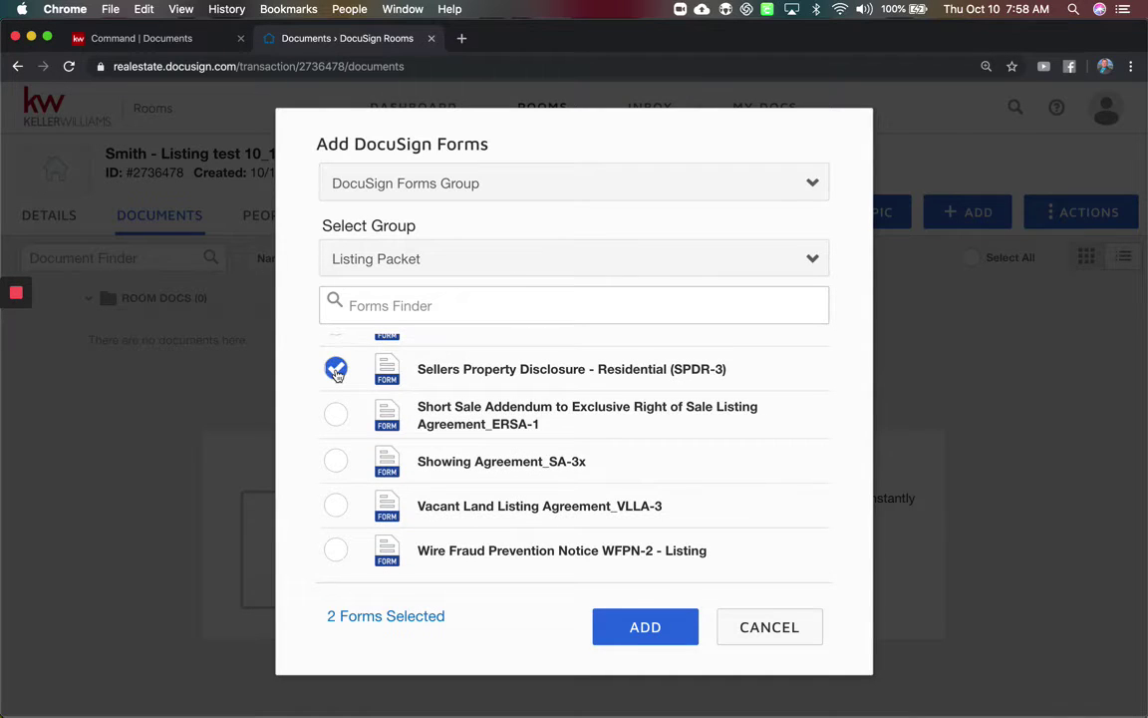
left_click(665, 645)
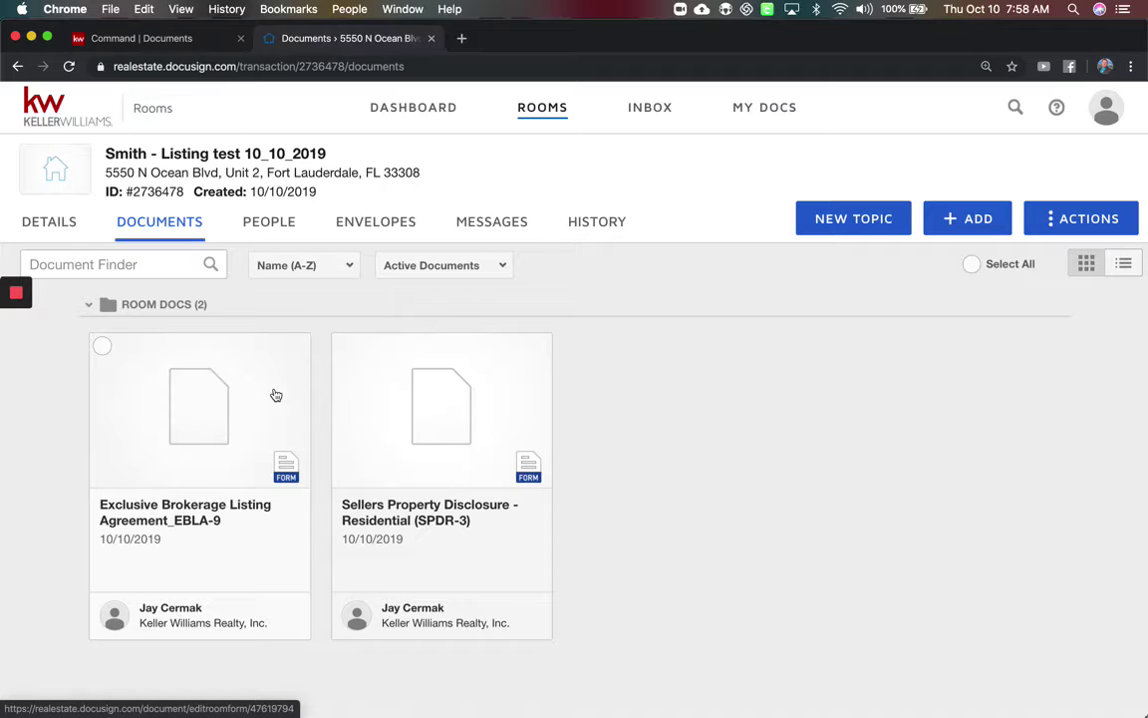
In the EBLA-9 form, enter the second seller's name and listing dates 10/10/2019 to 02/10/2020.
left_click(198, 412)
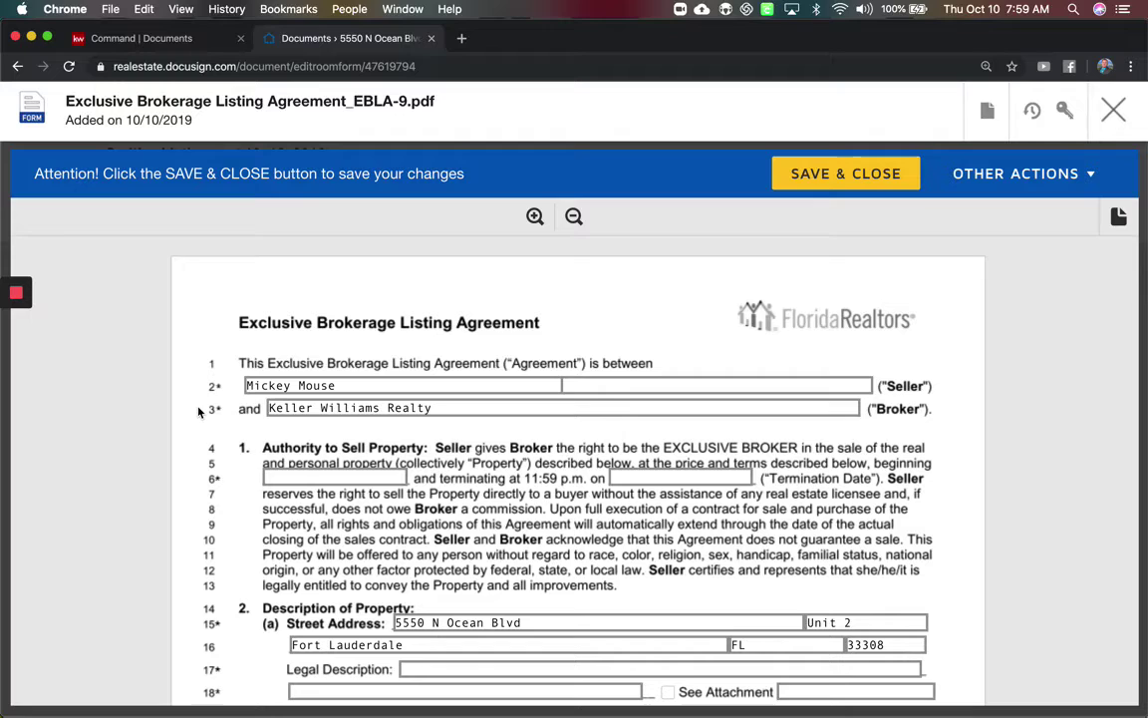
left_click(665, 386)
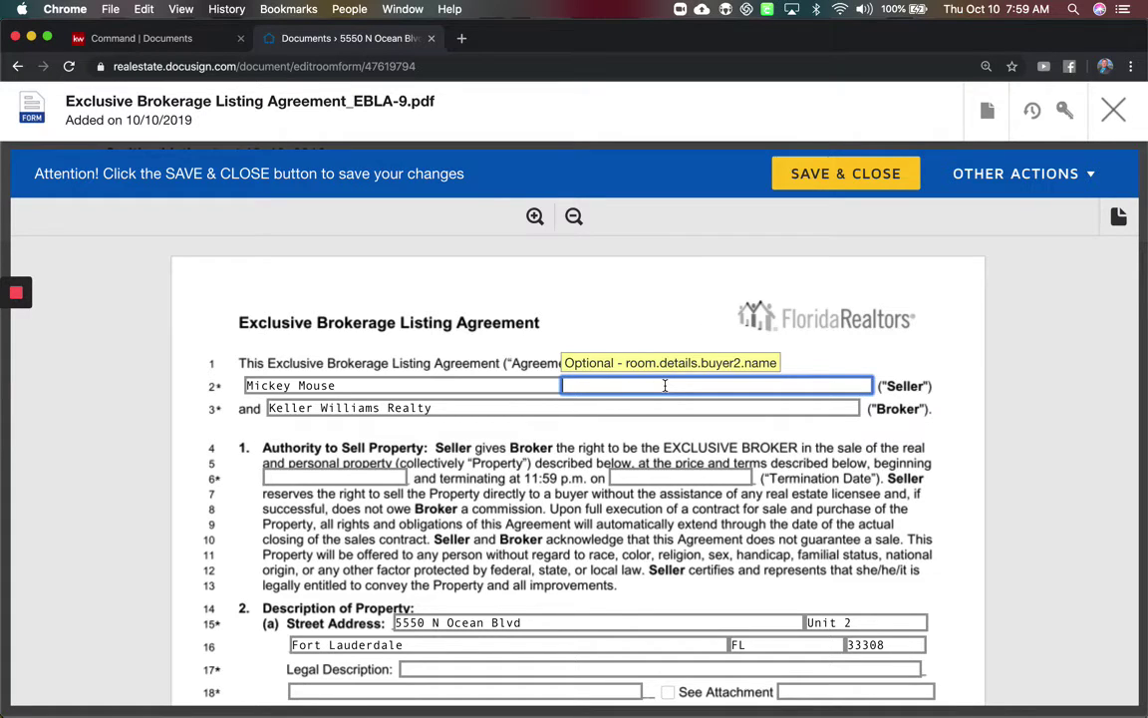
type("Minnie Mouse")
left_click(380, 472)
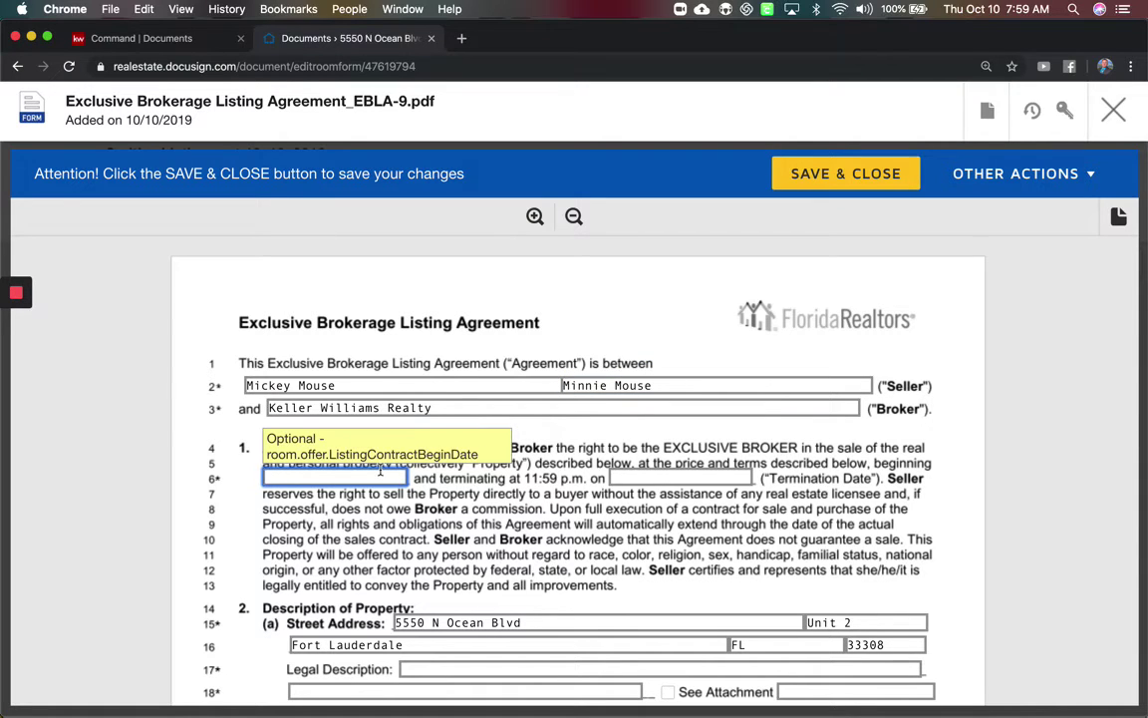
type("10/10/2019")
left_click(636, 476)
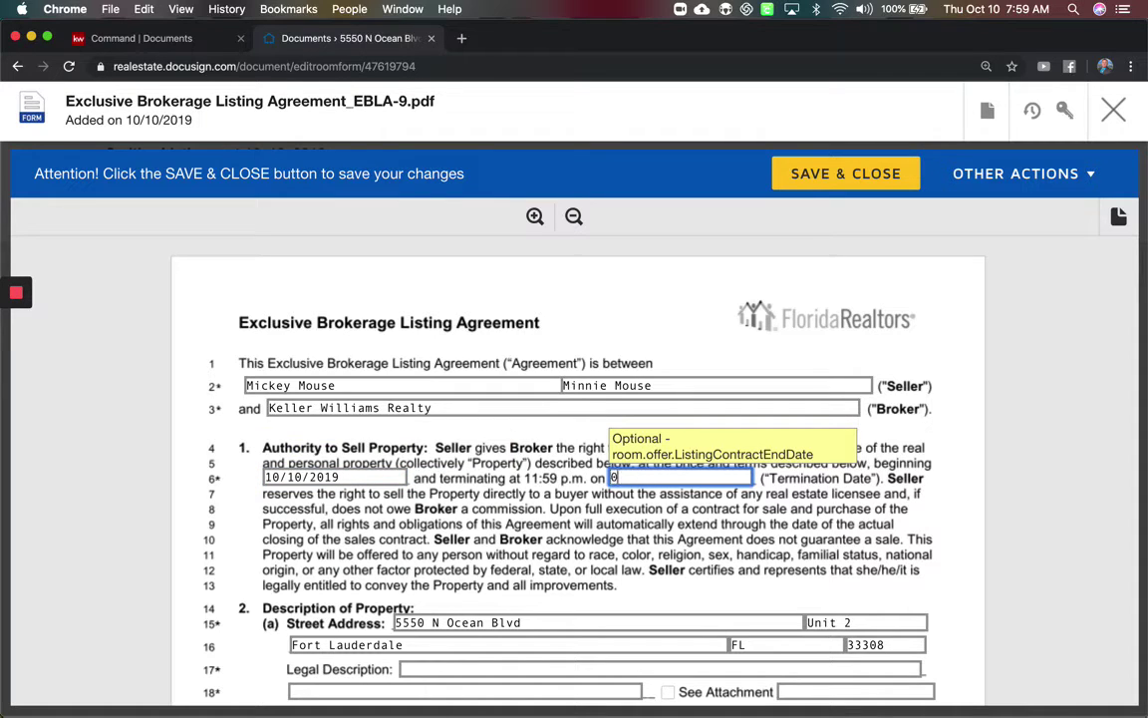
type("02/0")
key("BackSpace")
type("10/2020")
Enter a 6% commission on line 101, then save and close the agreement.
scroll(520, 424, "down", 1)
scroll(611, 439, "down", 15)
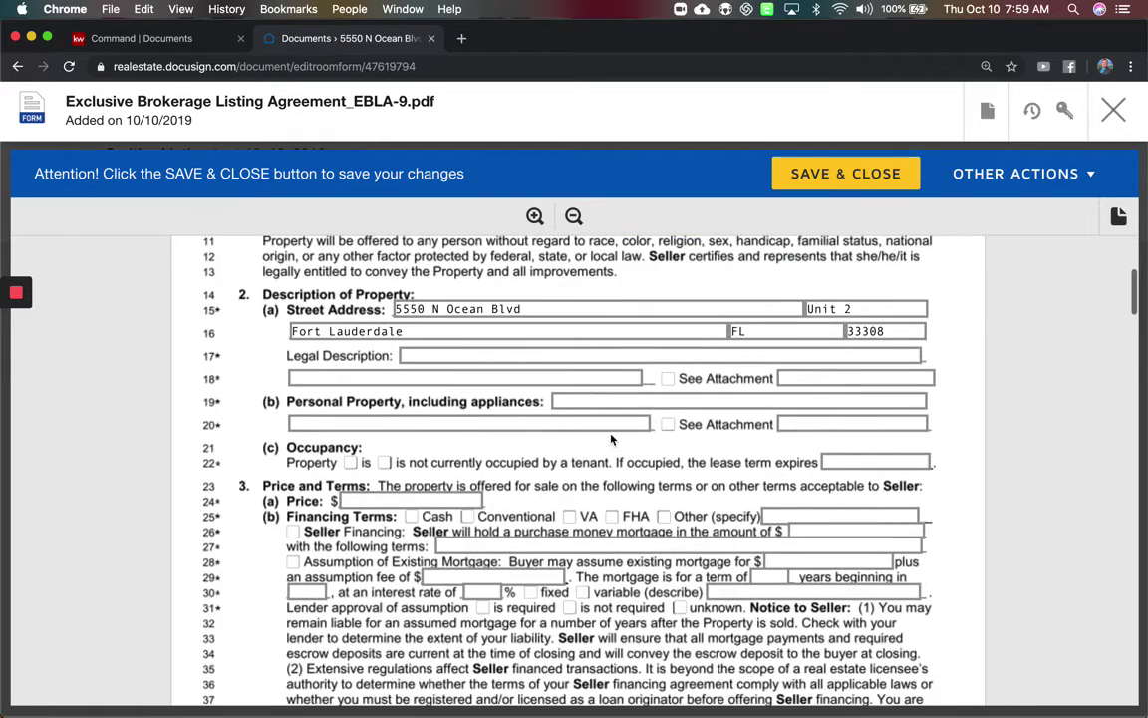
scroll(611, 439, "down", 1)
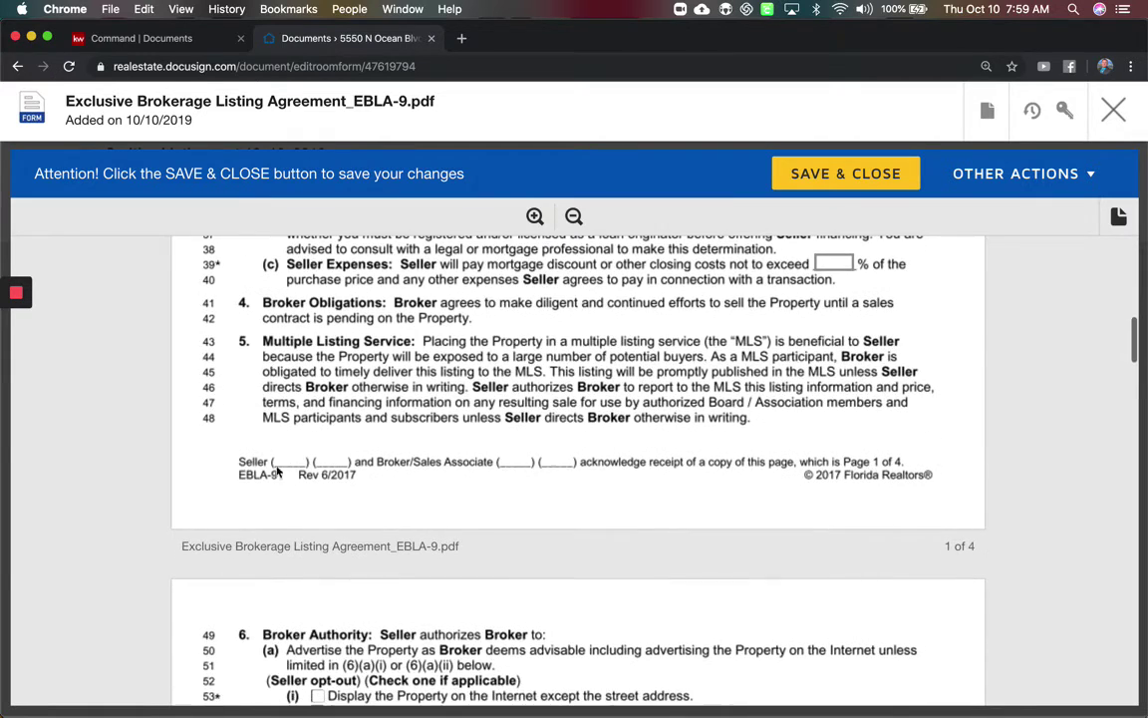
scroll(555, 497, "down", 20)
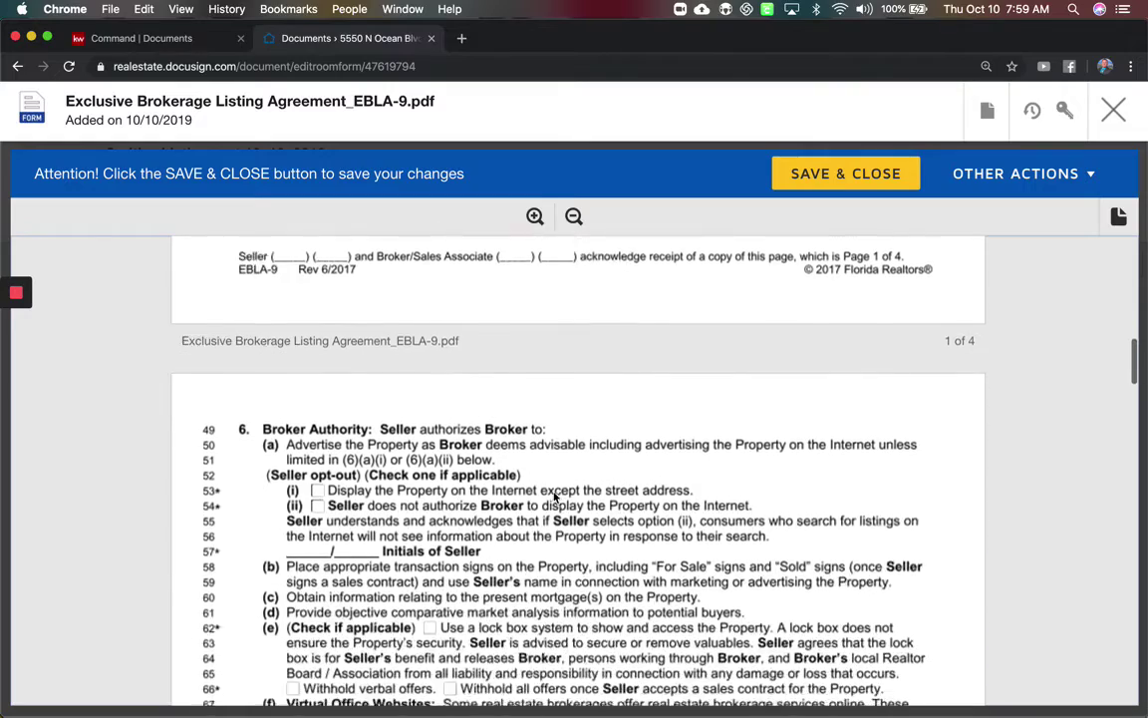
scroll(555, 497, "down", 10)
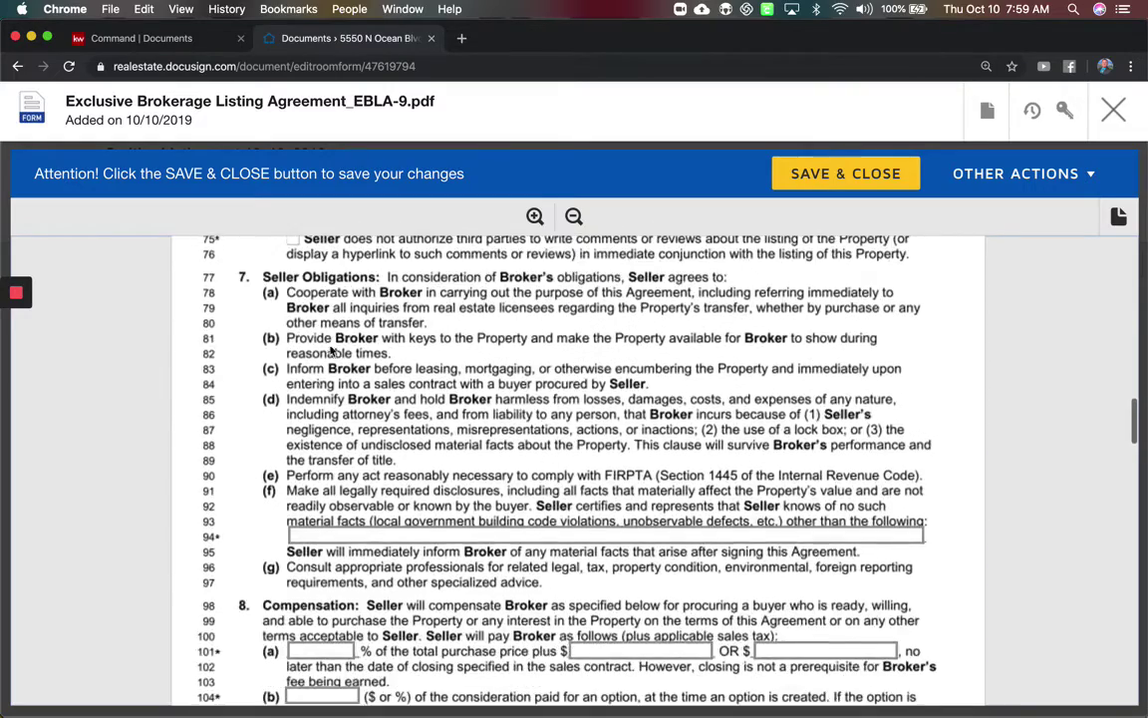
left_click(331, 386)
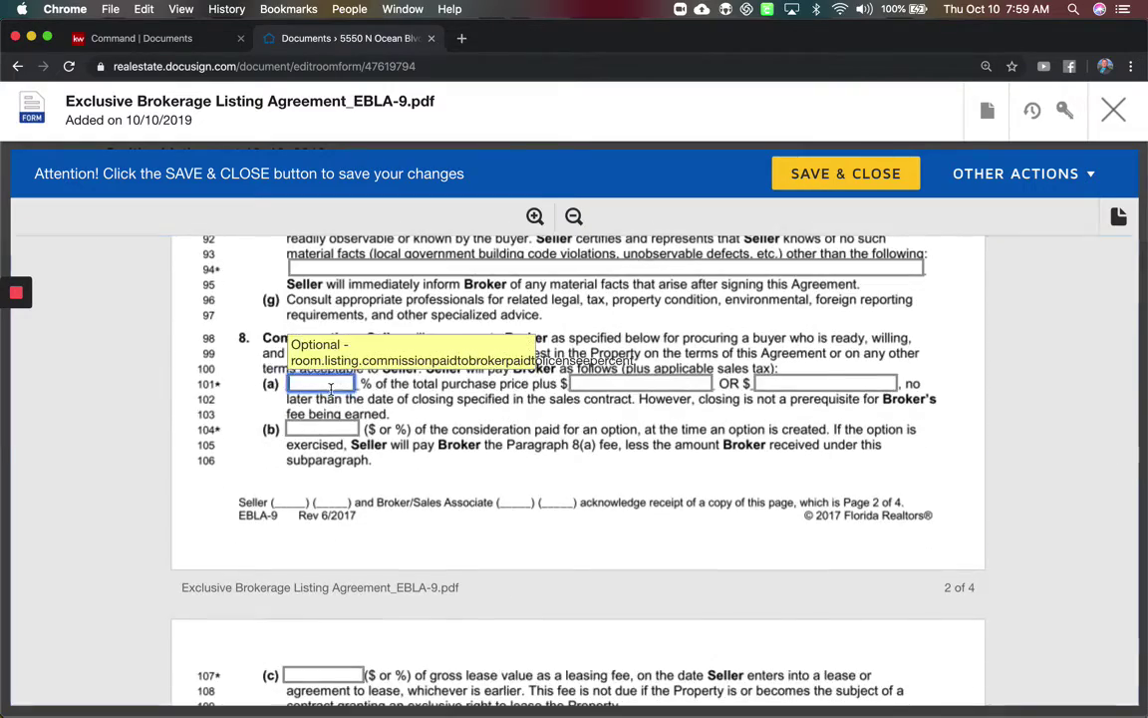
type("6")
scroll(456, 461, "down", 20)
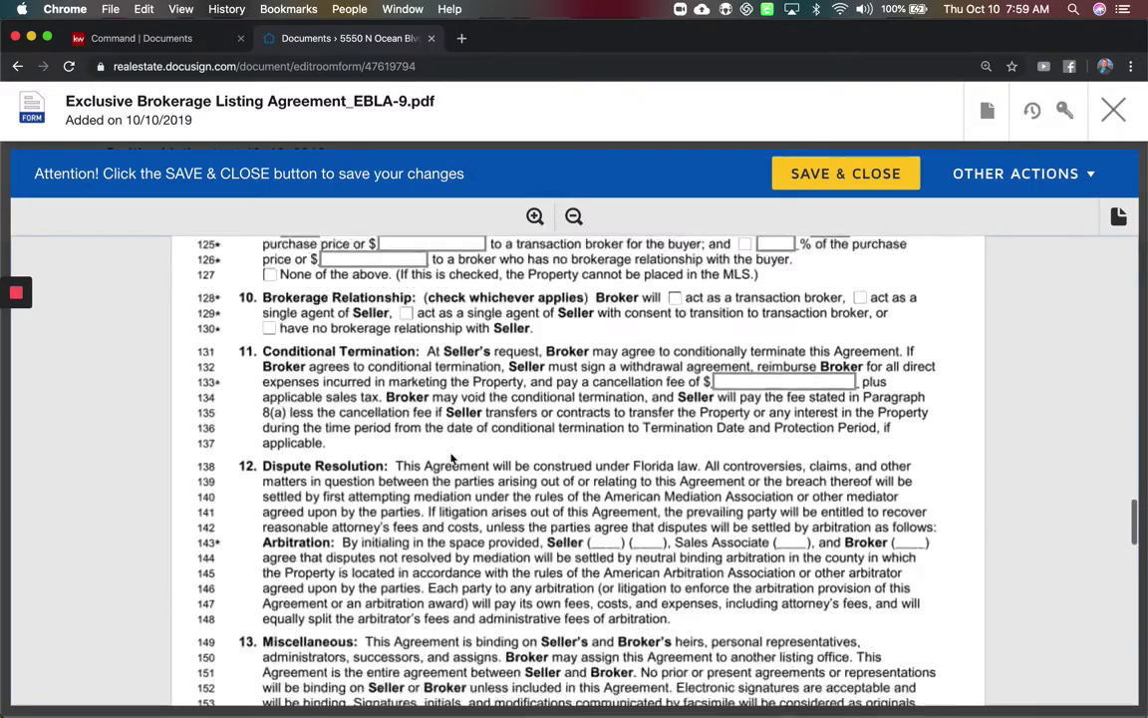
scroll(453, 457, "down", 3)
left_click(843, 174)
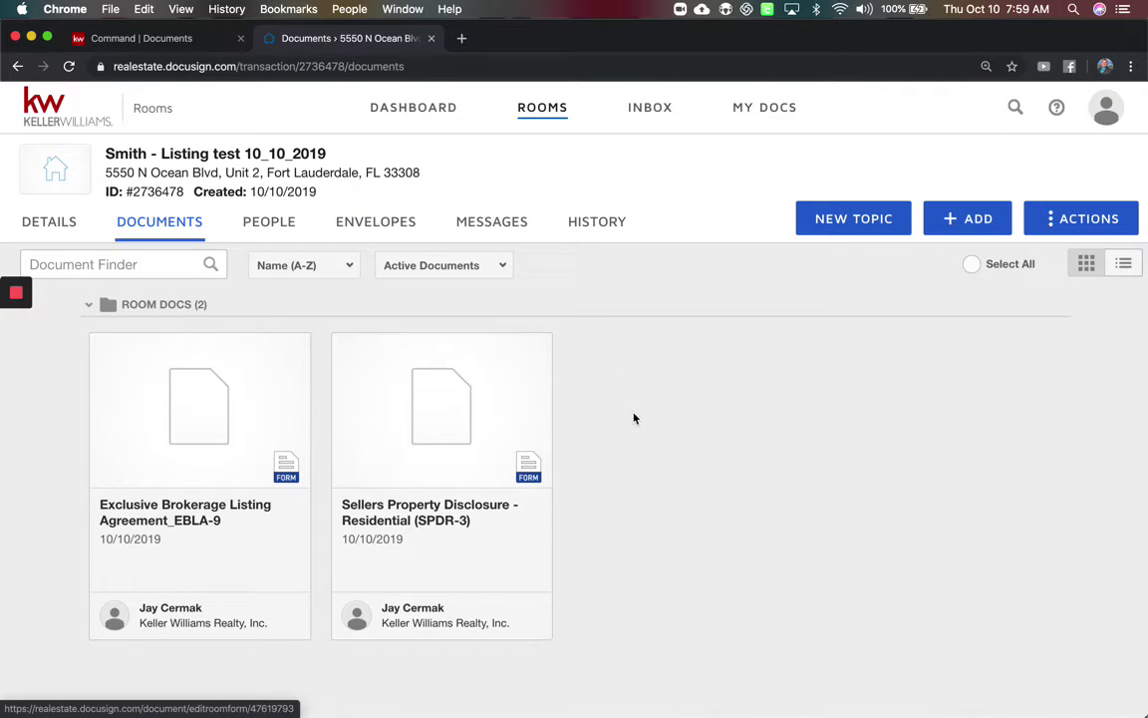
Select both the SPDR-3 and EBLA-9 documents and create a DocuSign envelope from them.
left_click(344, 346)
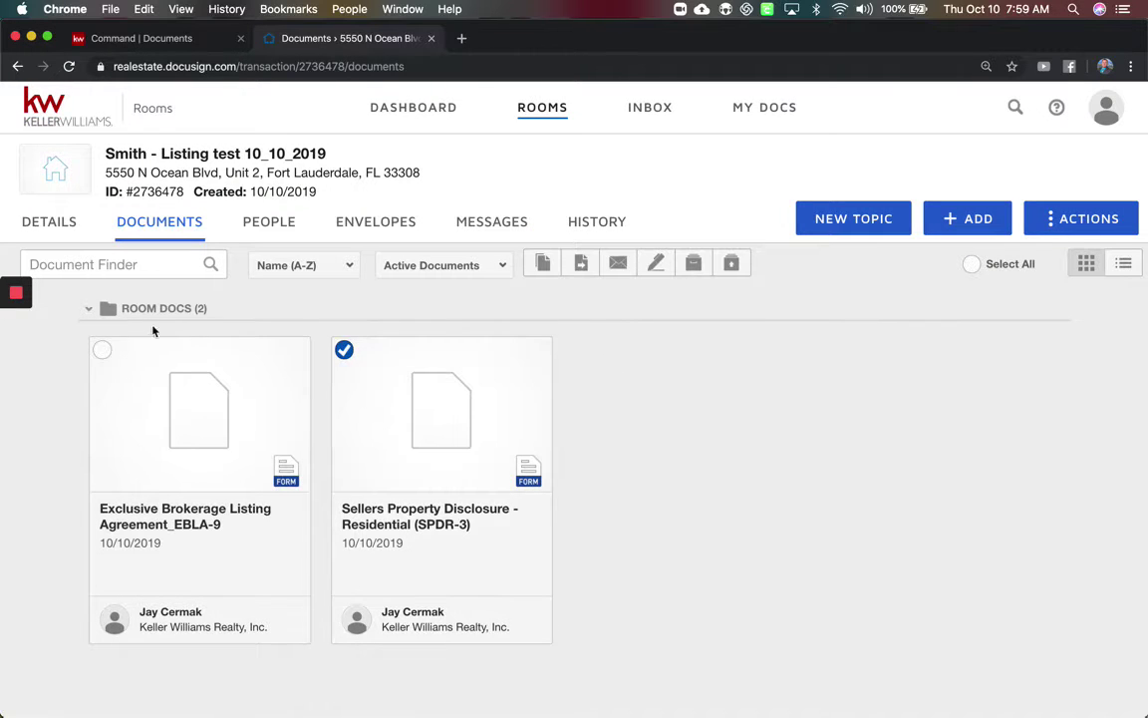
left_click(101, 350)
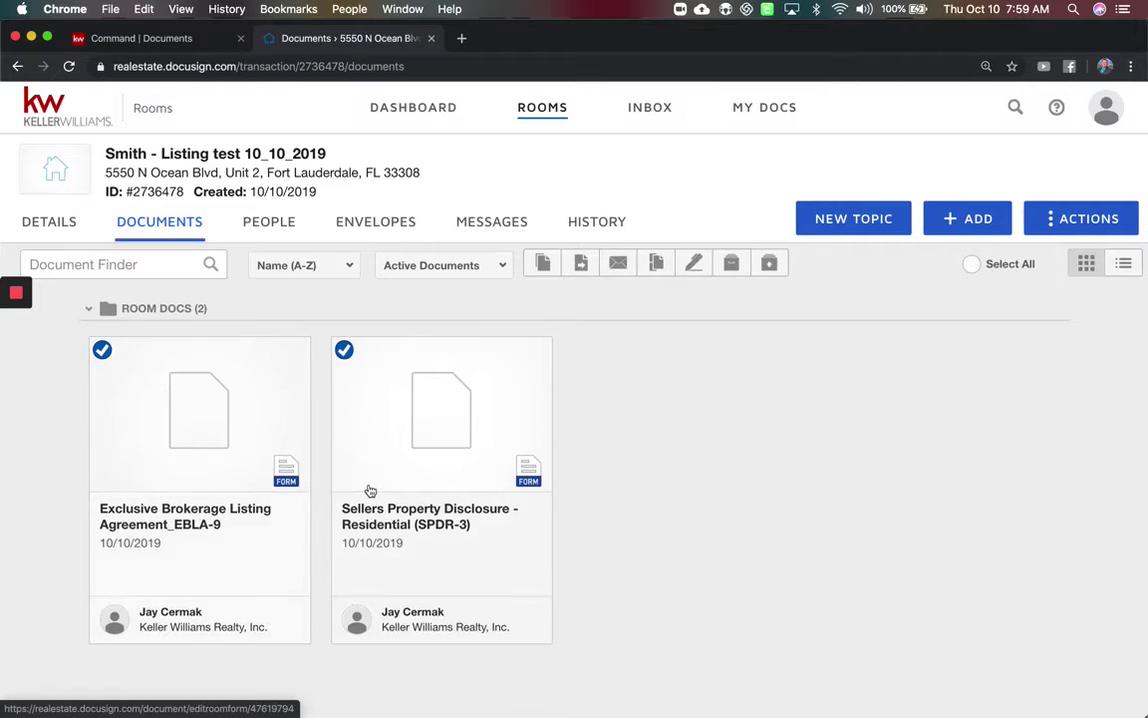
left_click(693, 263)
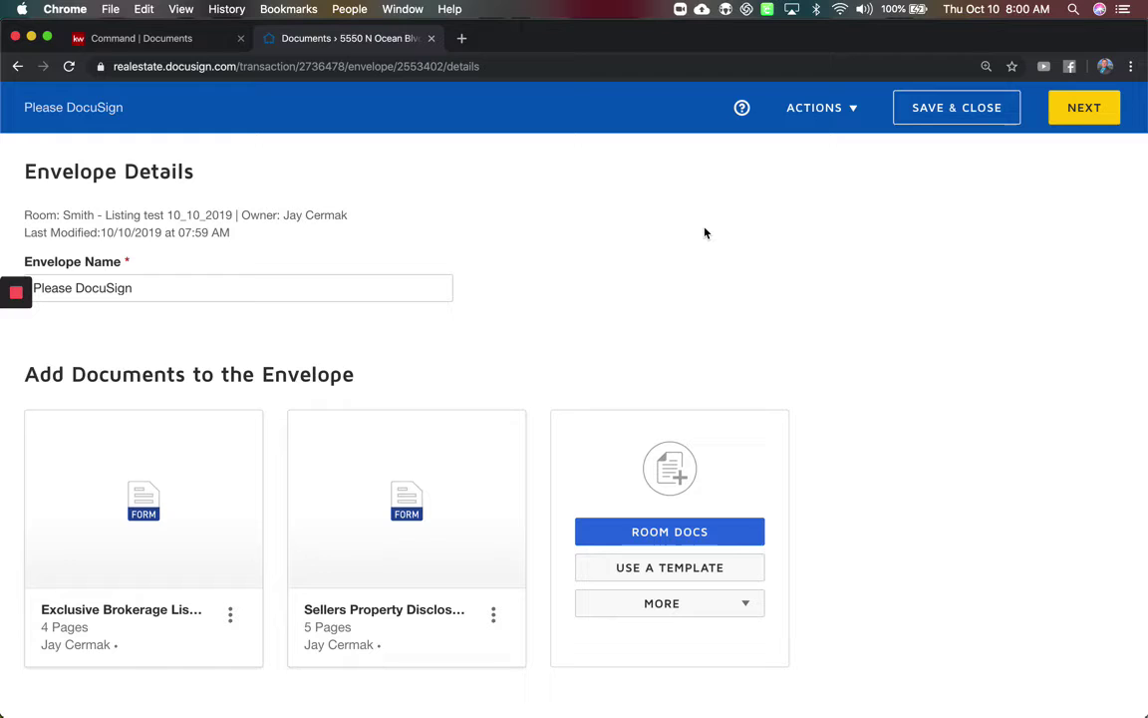
Rename the envelope by appending the property's street address to 'Please DocuSign'.
scroll(705, 236, "down", 2)
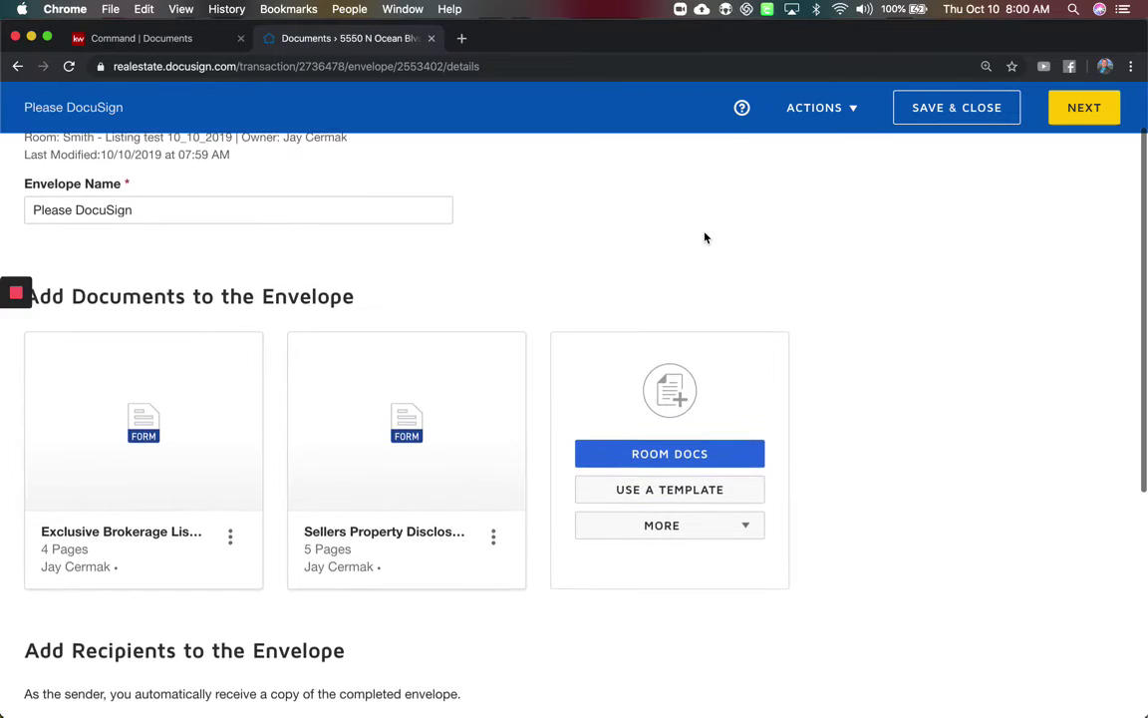
left_click(249, 213)
type("1")
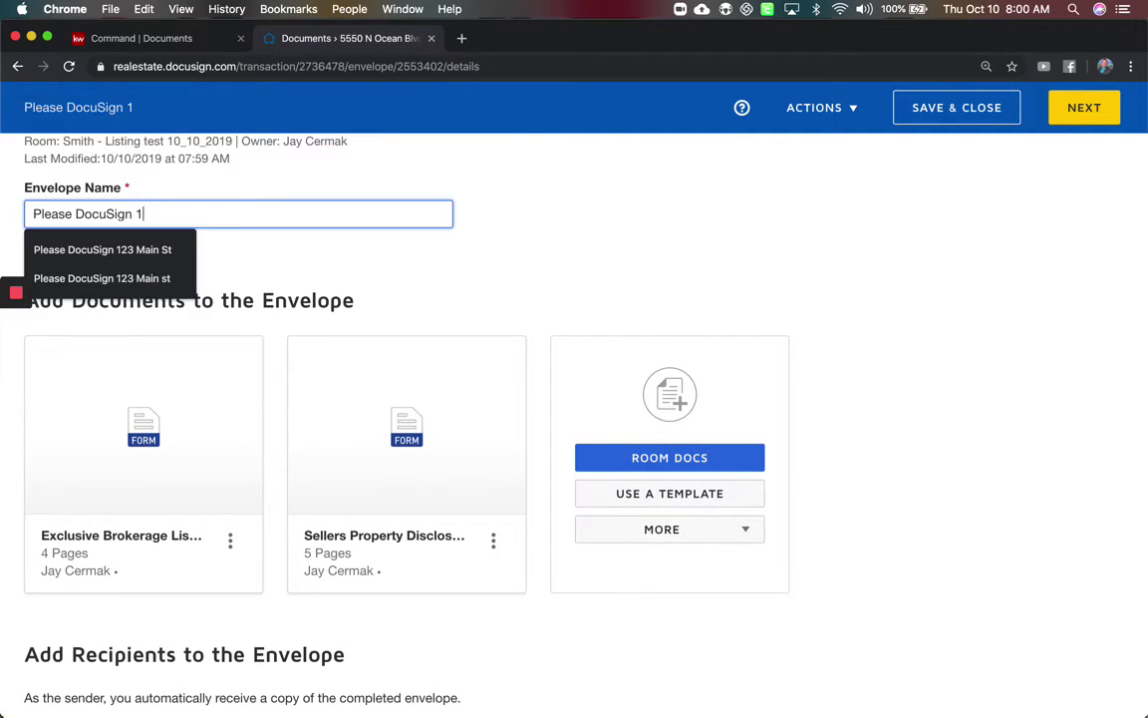
type("23 Main St")
left_click(500, 277)
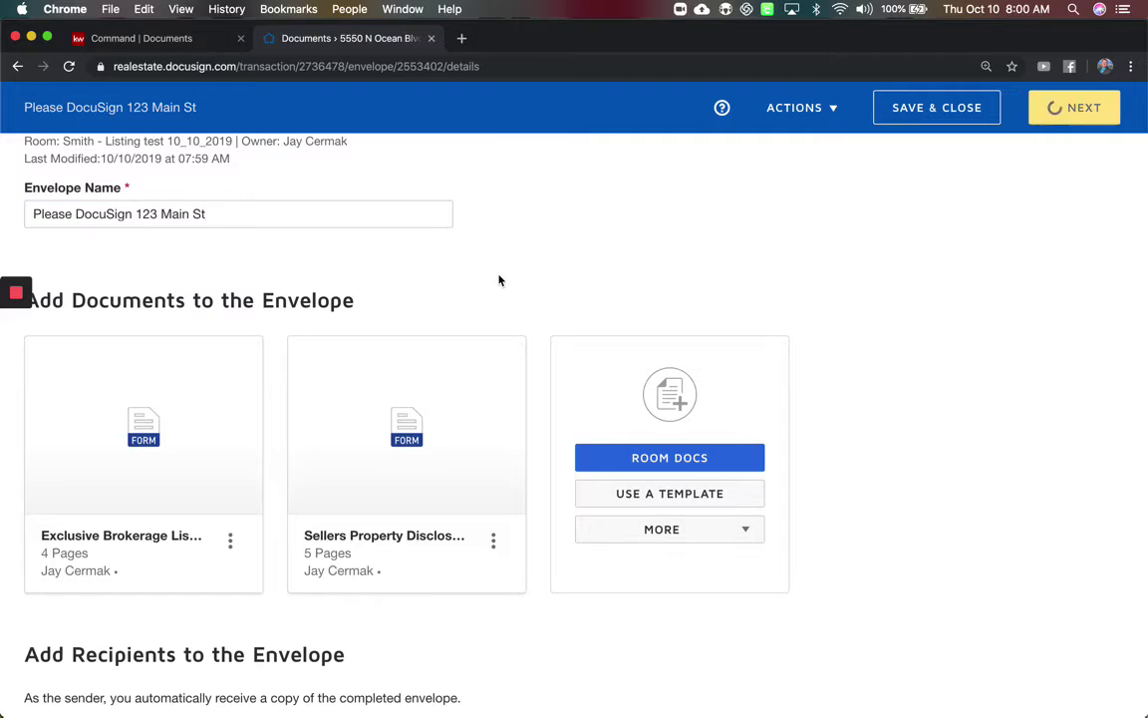
Scroll to Add Recipients to the Envelope and show the ADD RECIPIENT options.
scroll(498, 275, "down", 3)
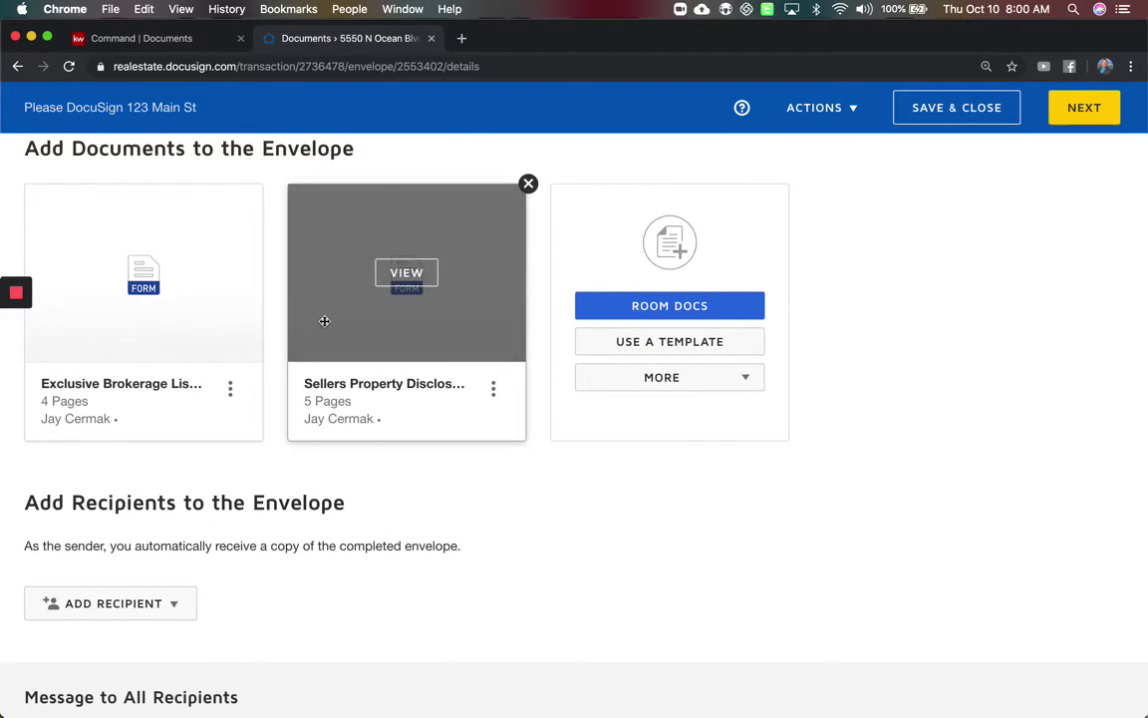
scroll(405, 346, "down", 4)
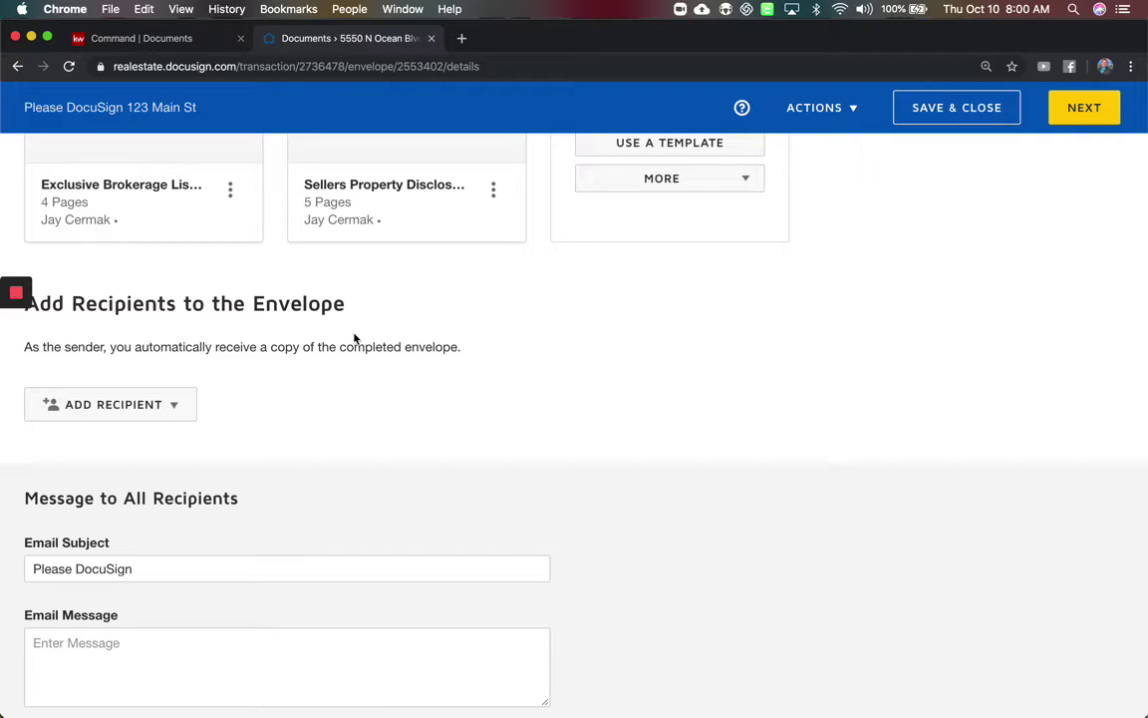
left_click(179, 406)
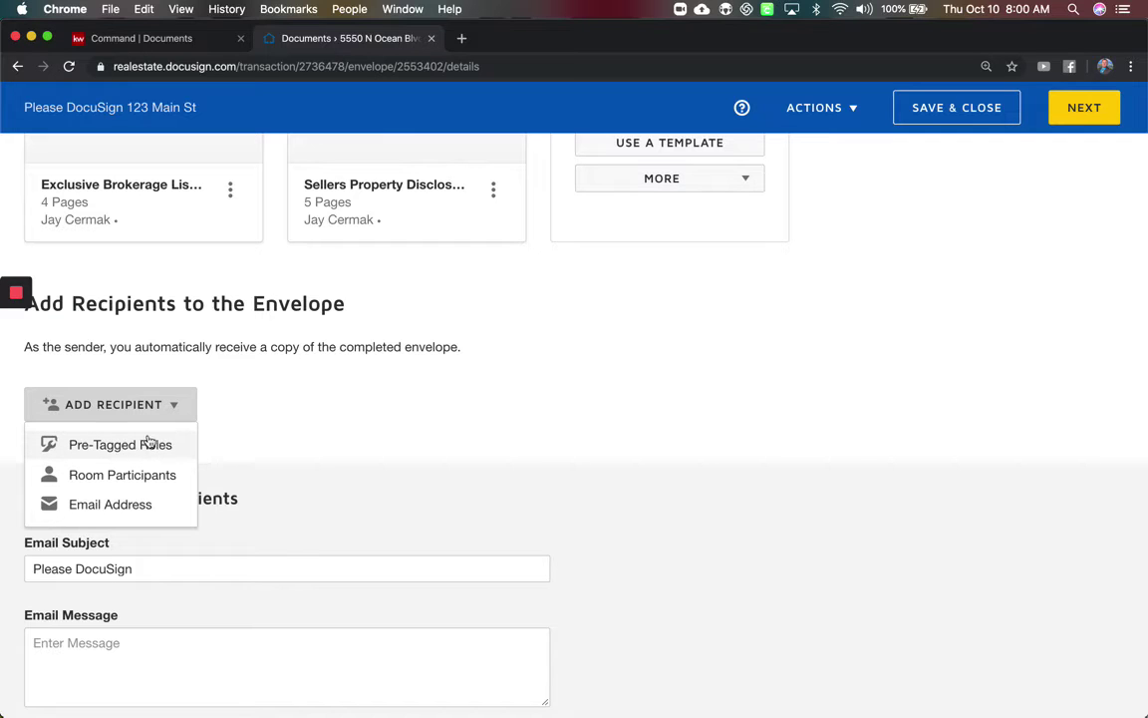
Using Pre-Tagged Roles, assign both sellers and the listing agent to Seller One, Seller Two and Listing Sales Associate, then add them.
left_click(156, 444)
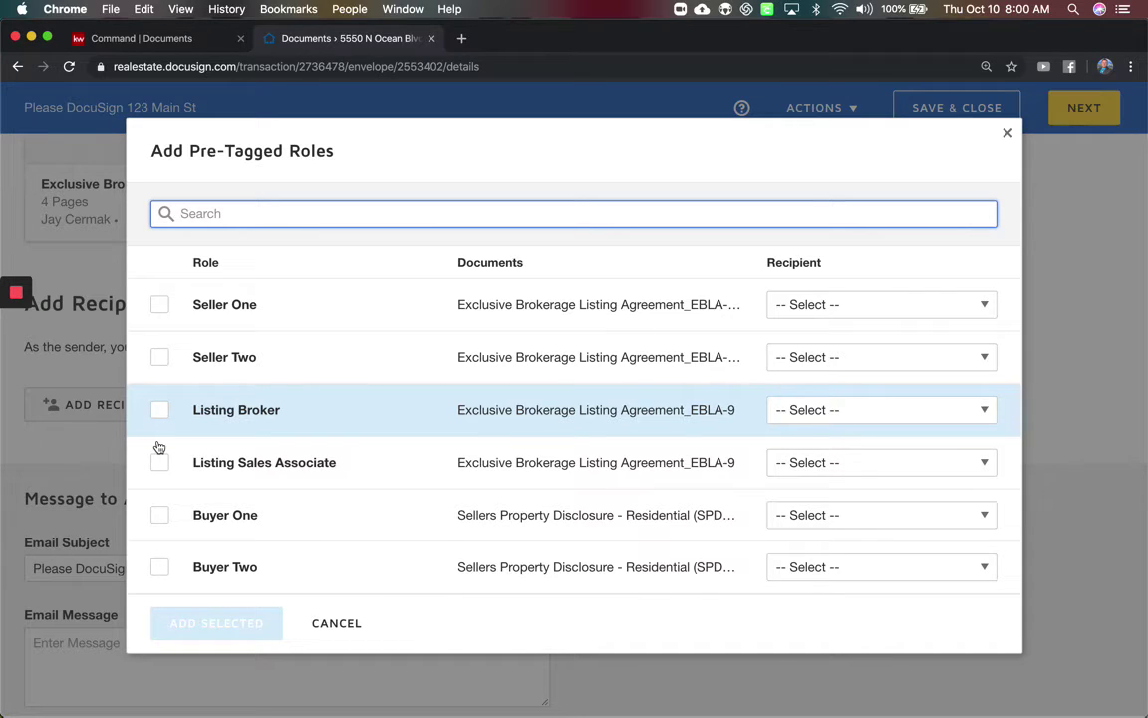
left_click(846, 308)
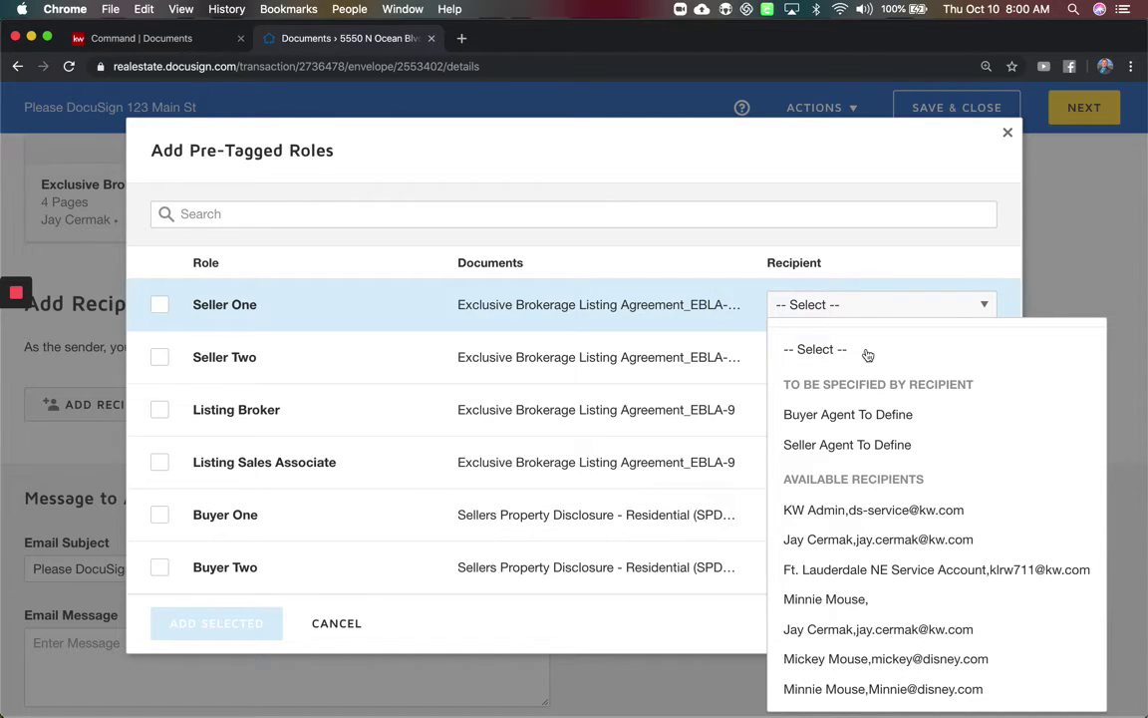
left_click(815, 659)
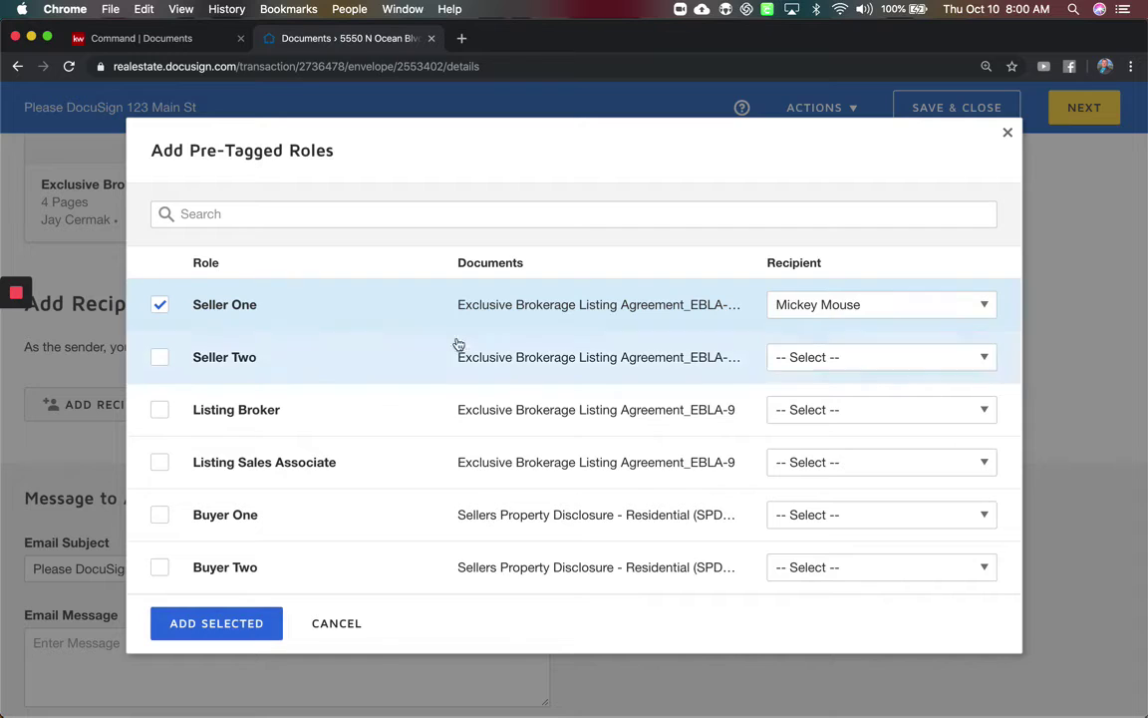
left_click(876, 357)
scroll(834, 669, "down", 2)
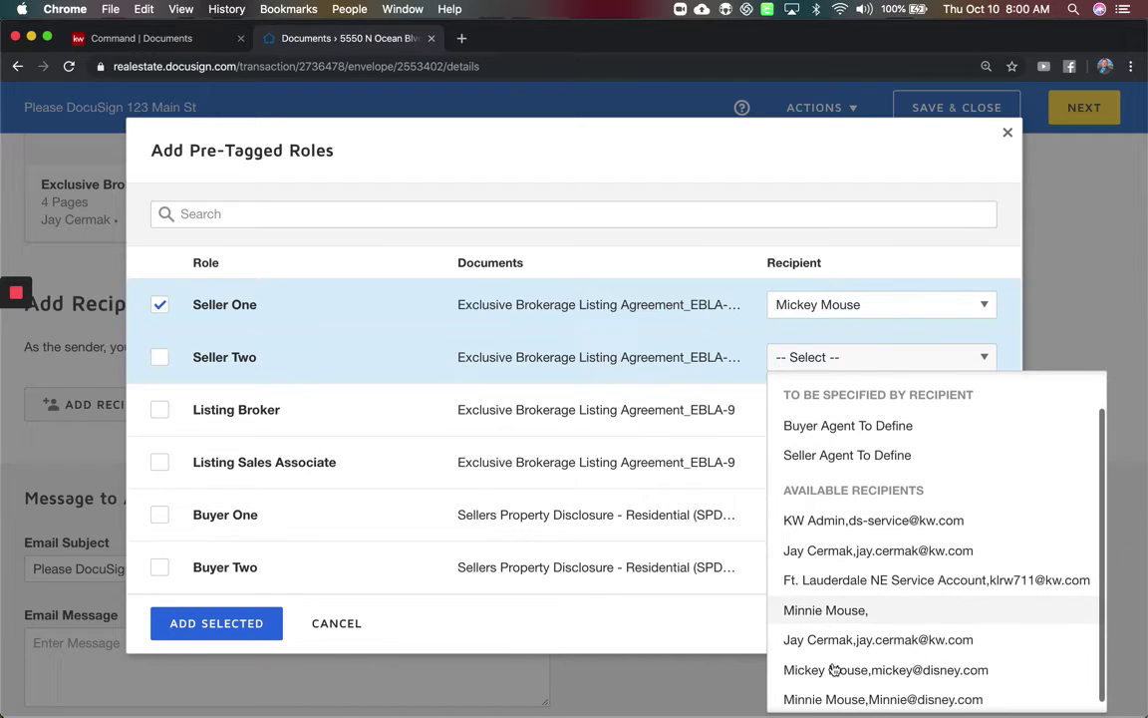
left_click(802, 690)
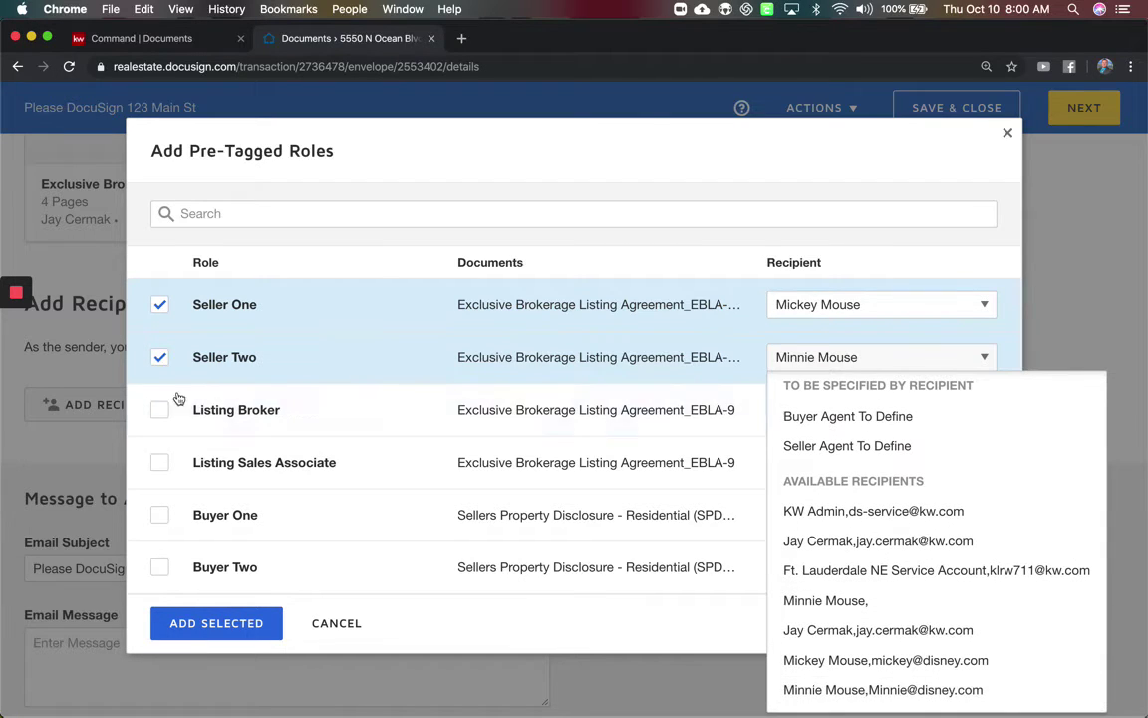
left_click(734, 474)
left_click(840, 462)
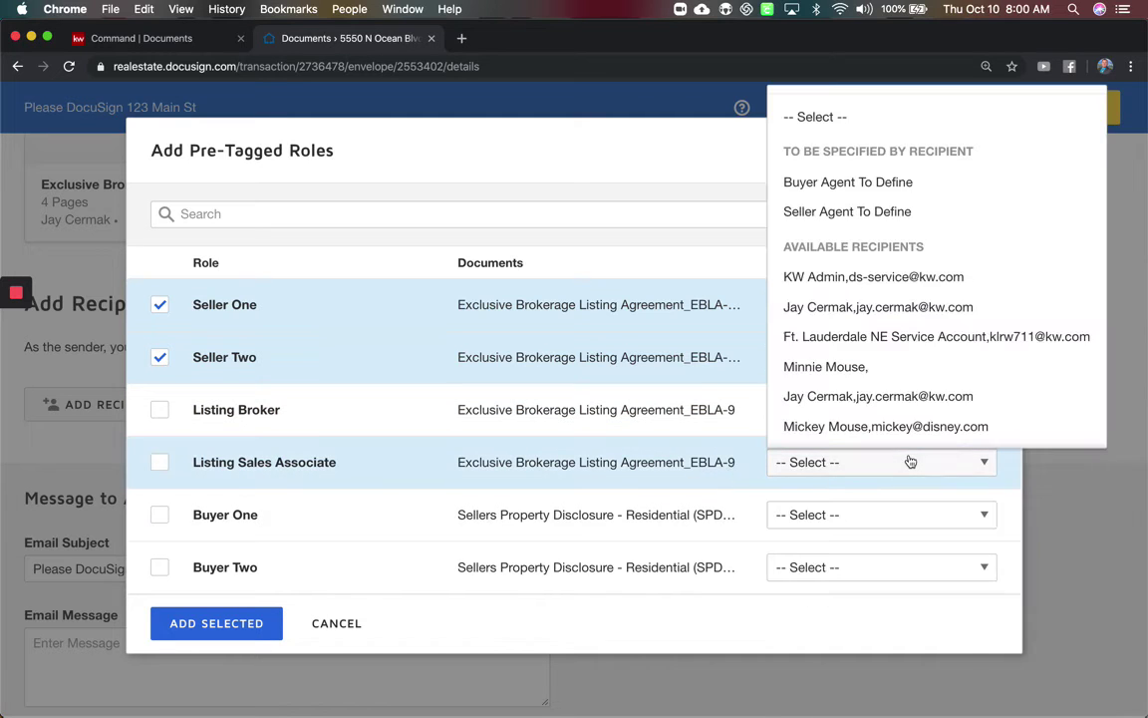
left_click(923, 307)
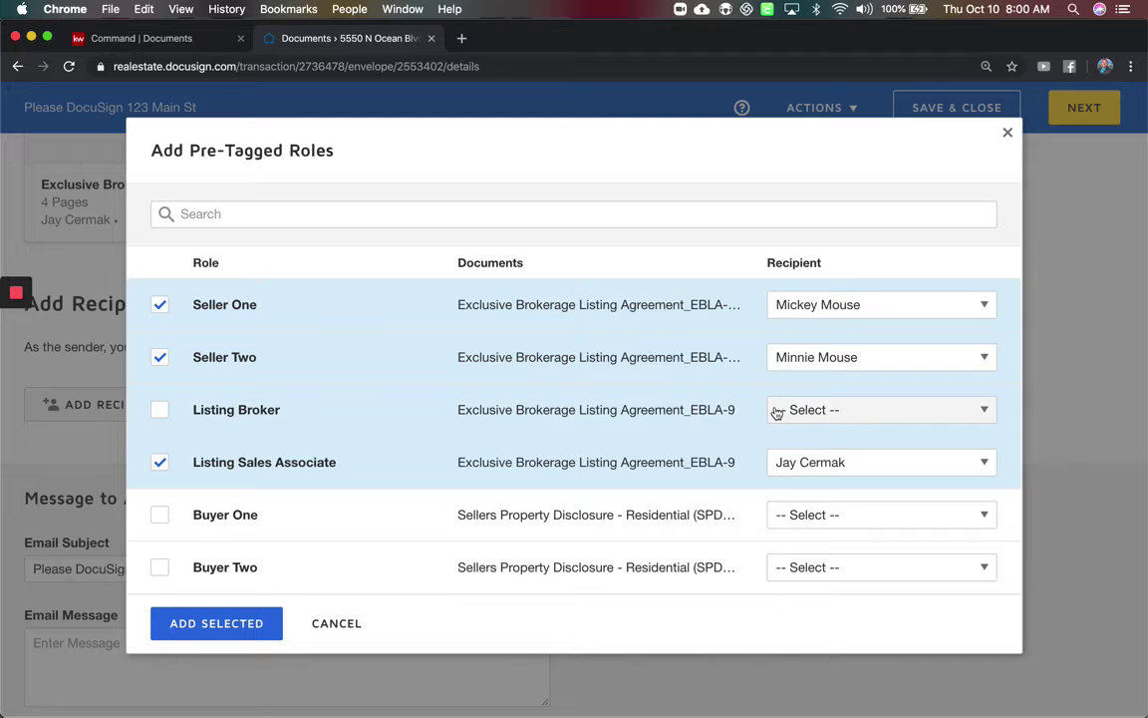
left_click(216, 621)
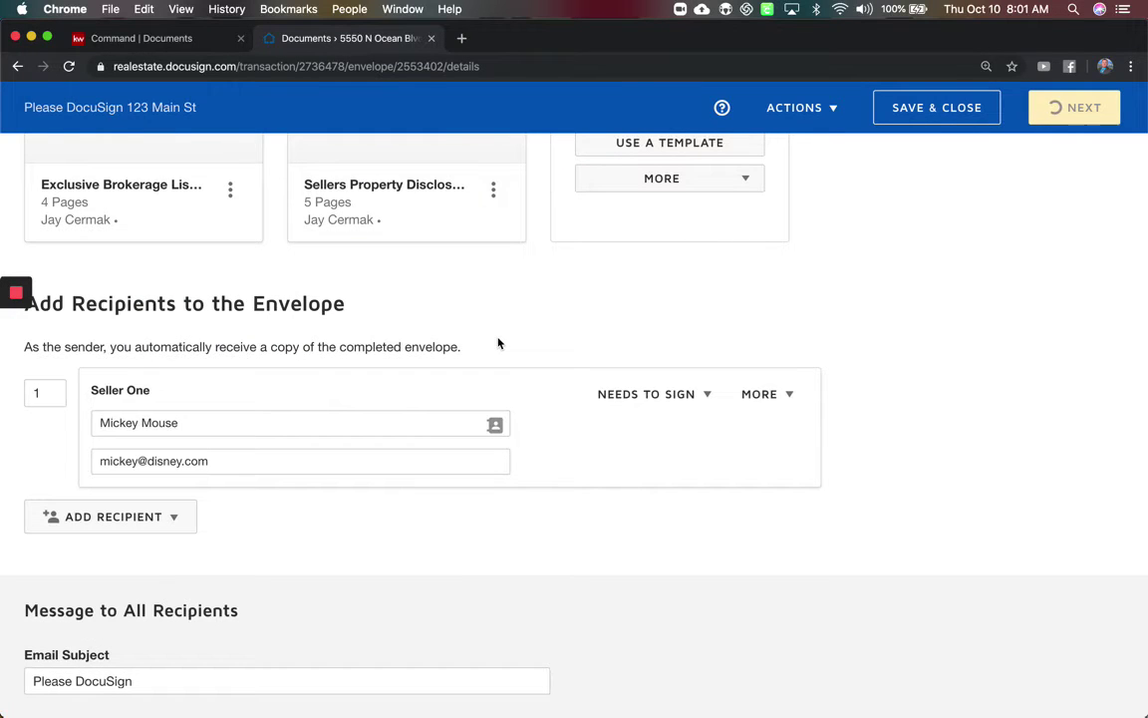
Enter routing order 2 for Seller Two and 3 for the Listing Sales Associate, leaving Seller One at 1.
scroll(498, 343, "down", 3)
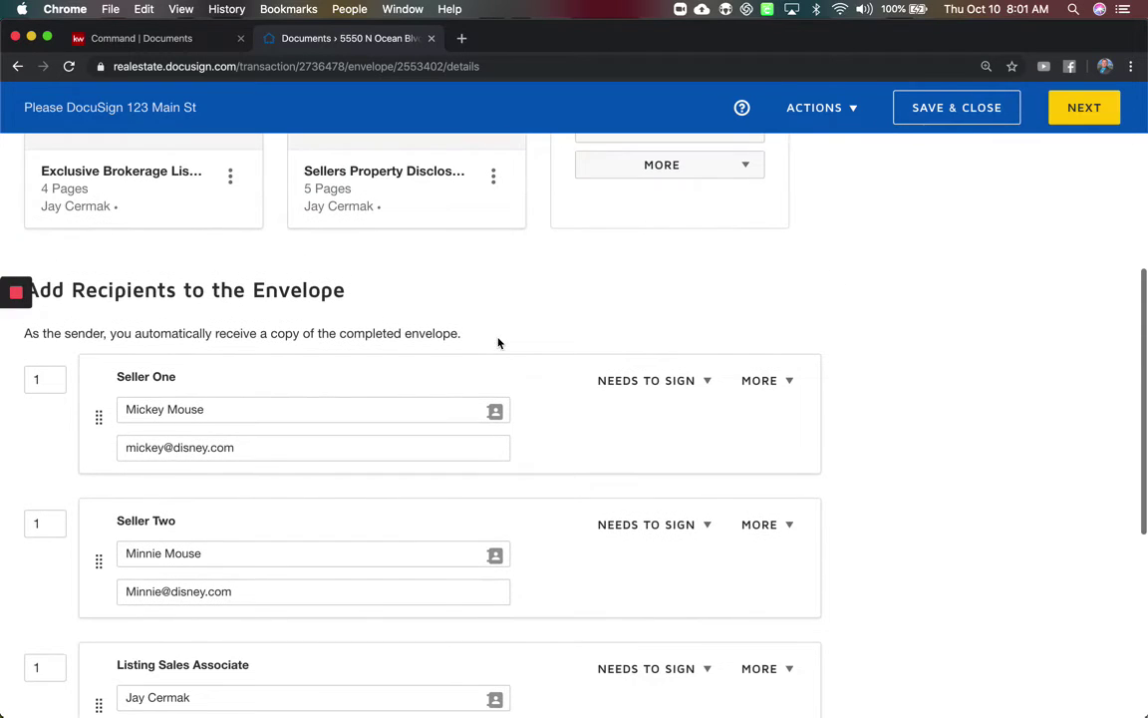
scroll(497, 338, "down", 2)
scroll(498, 343, "down", 1)
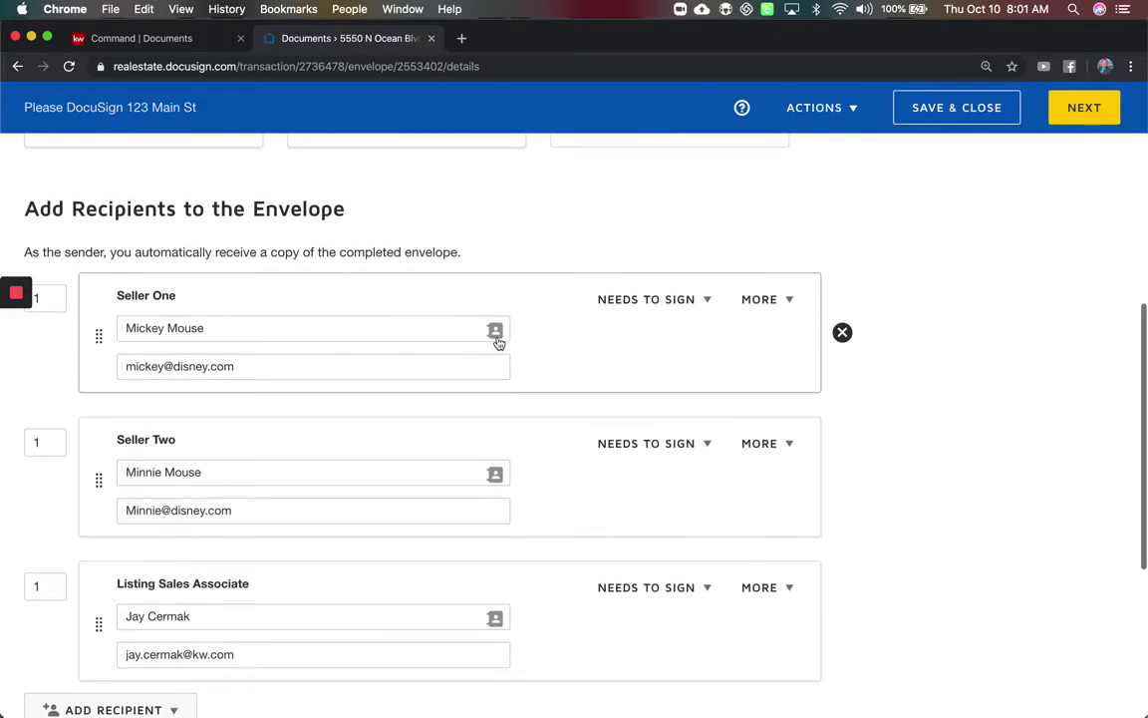
mouse_move(31, 337)
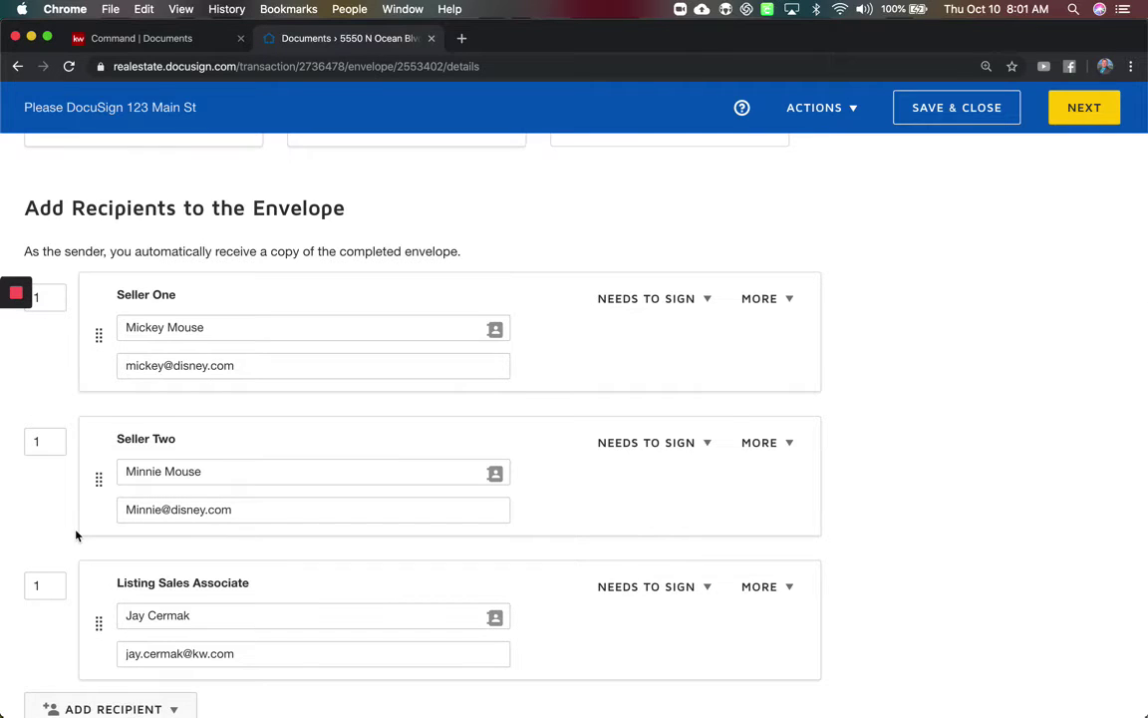
scroll(77, 534, "down", 2)
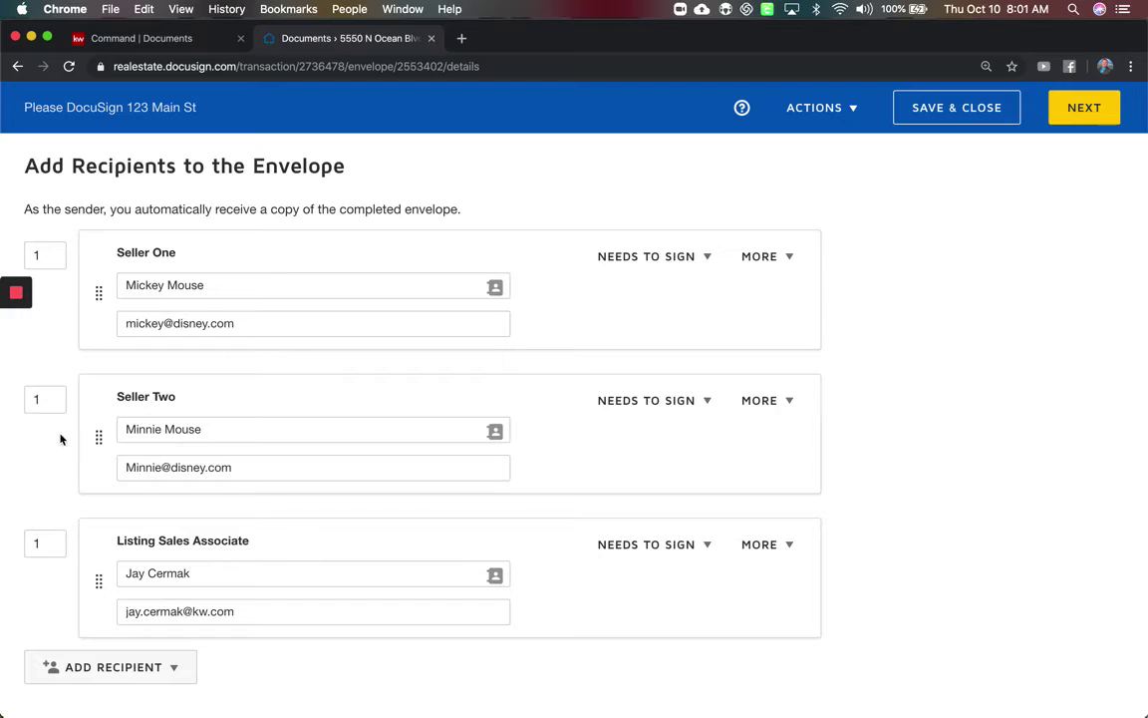
left_click(58, 402)
type("2")
left_click(51, 399)
type("3")
Write the email message 'Please review and sign the listing paperwork call me if you need anything', signed with the agent's name.
scroll(193, 454, "down", 5)
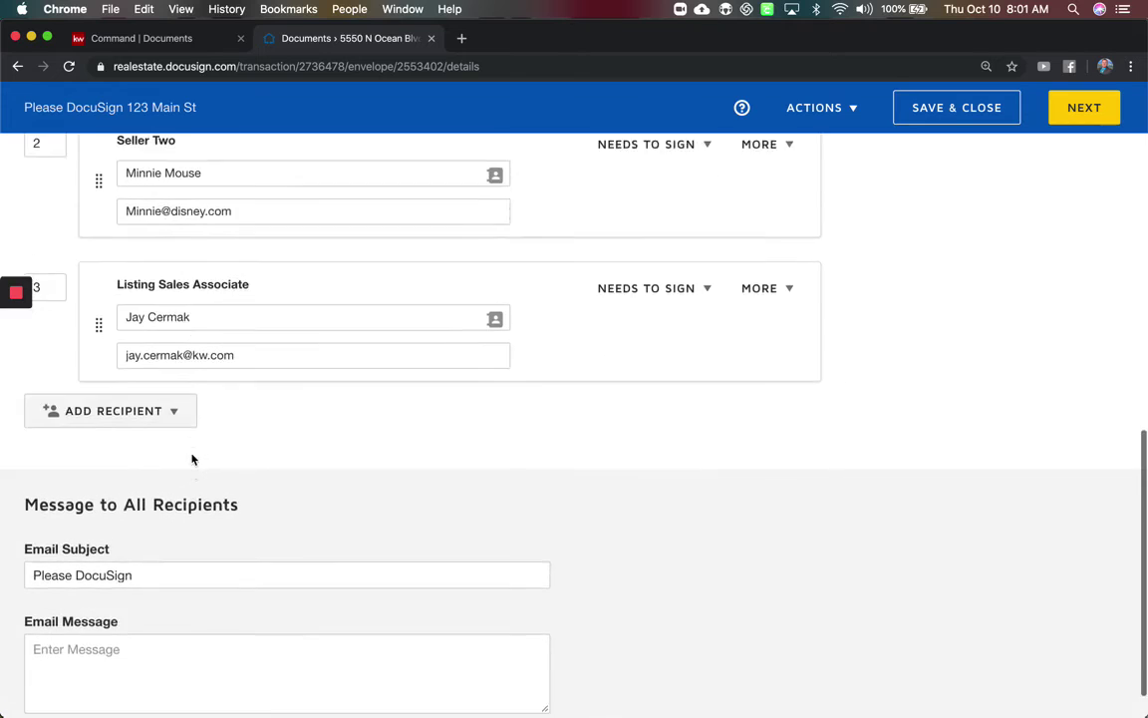
scroll(193, 459, "down", 1)
left_click(159, 596)
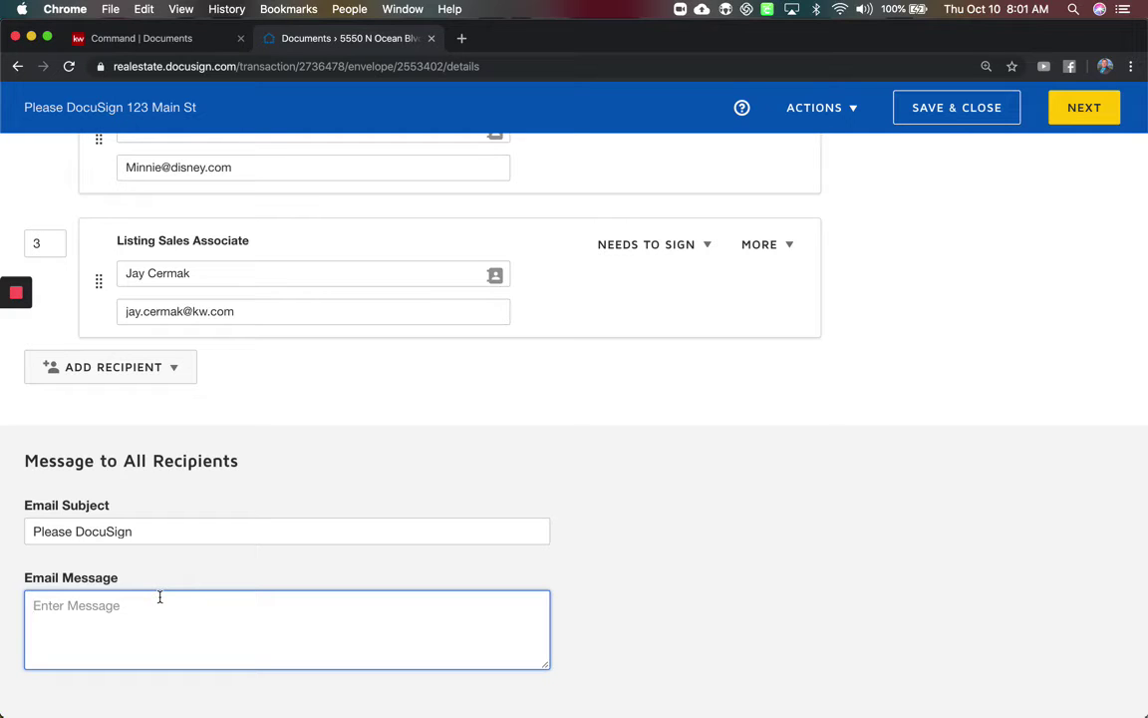
type("Please review and sign the list")
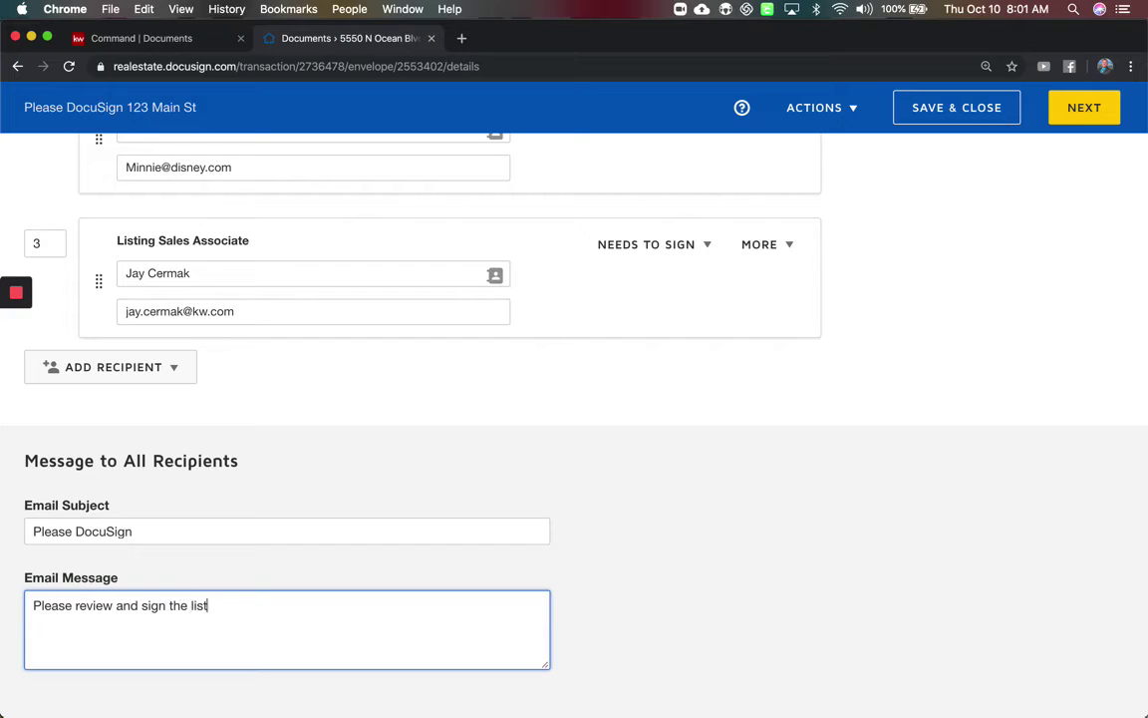
type("ing paperwo")
key("BackSpace")
type("work call me if you ne")
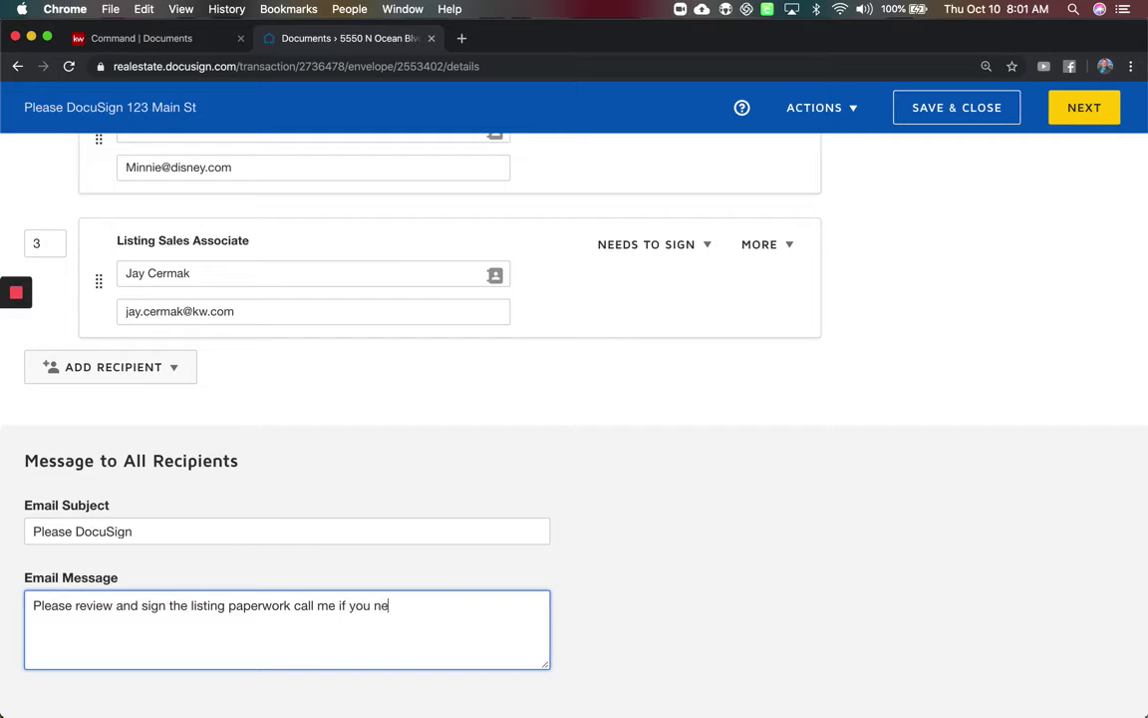
type("ed anything, Jay")
scroll(599, 543, "up", 10)
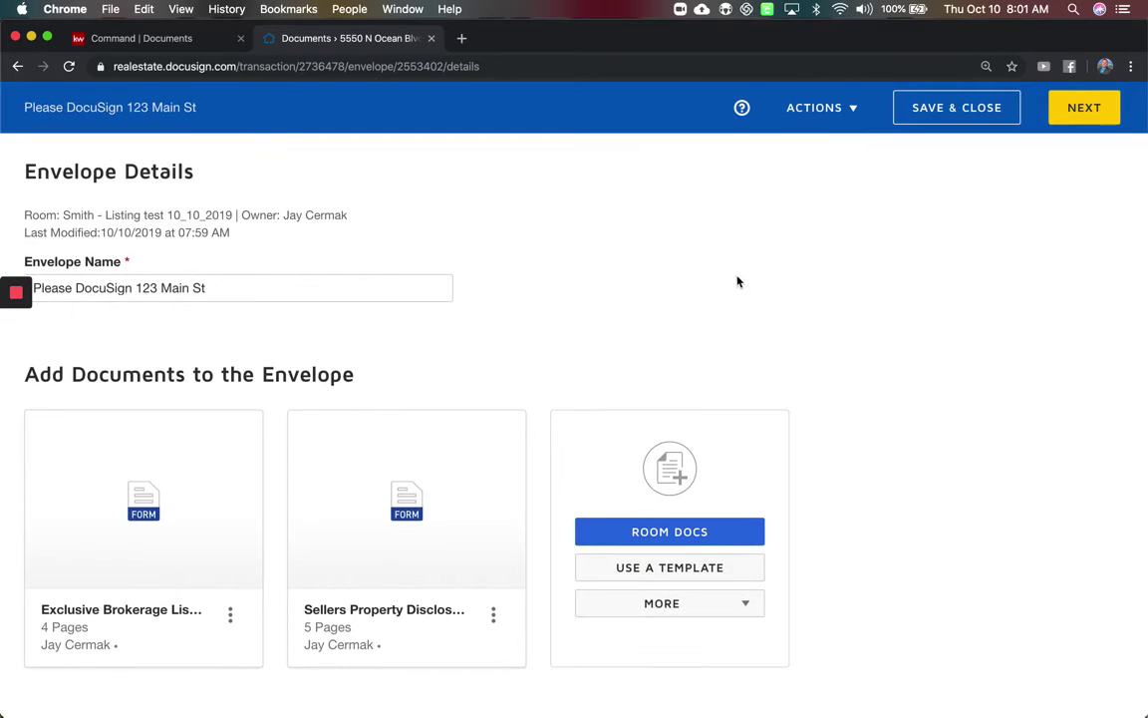
Advance to the Add Fields screen showing the Exclusive Brokerage Listing Agreement.
left_click(1088, 127)
left_click(1085, 104)
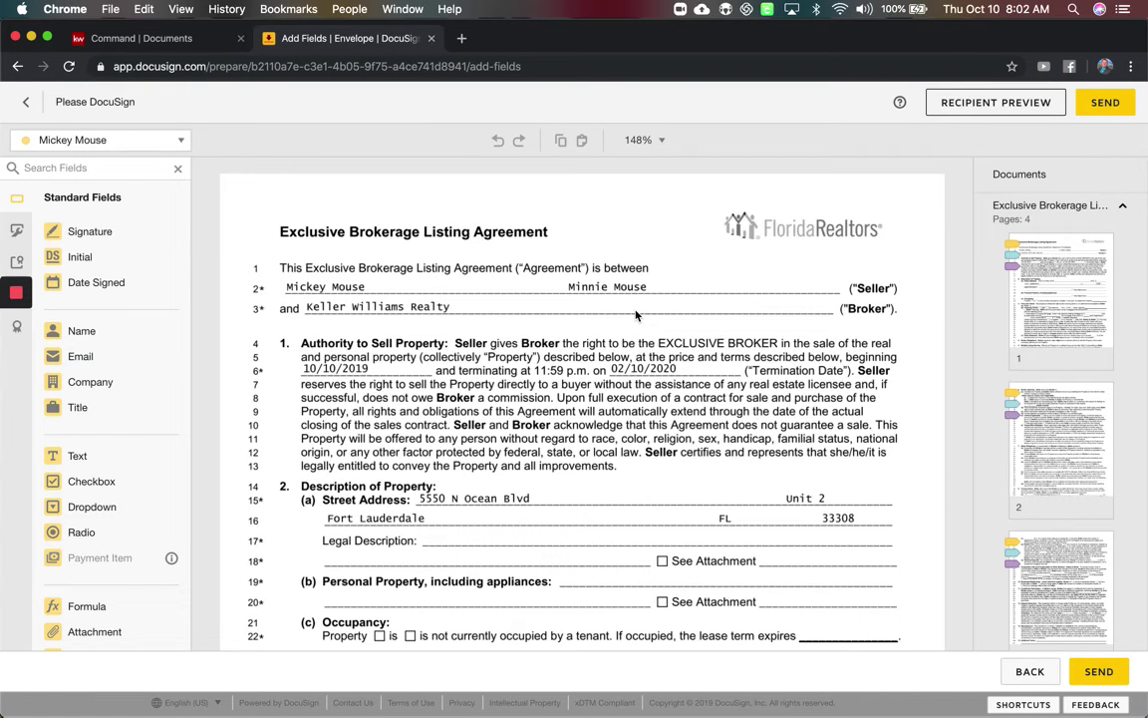
Switch fields to the second seller, then place and delete trial Initial and Name fields.
scroll(636, 315, "down", 10)
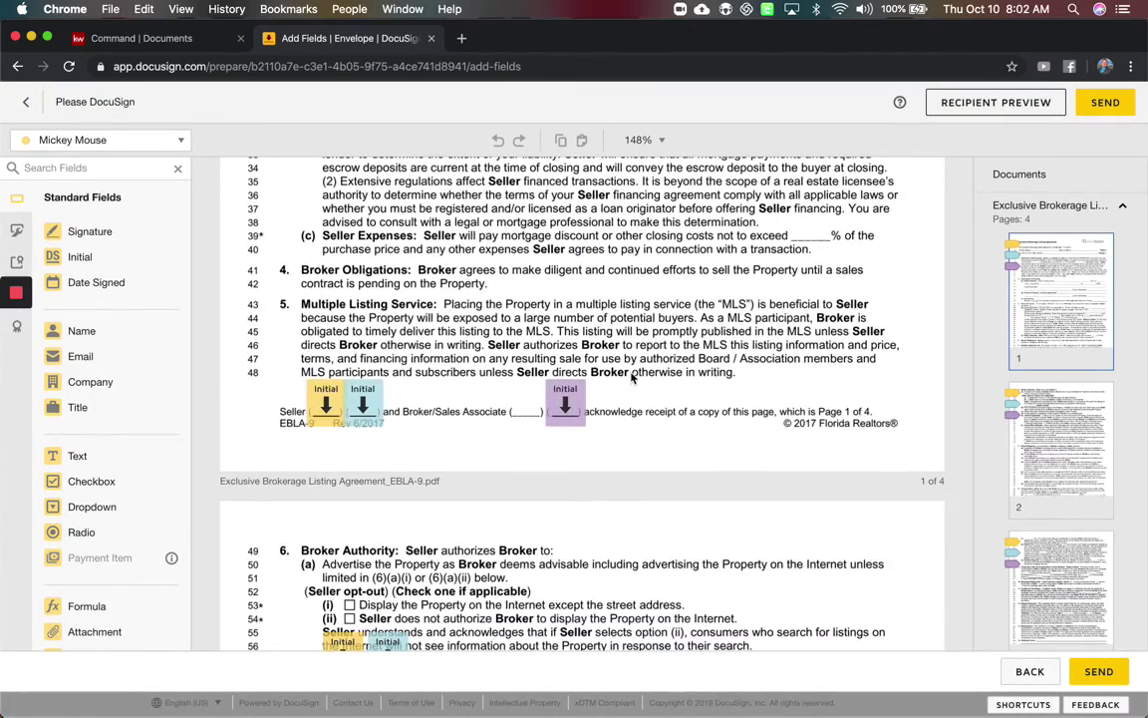
left_click(75, 143)
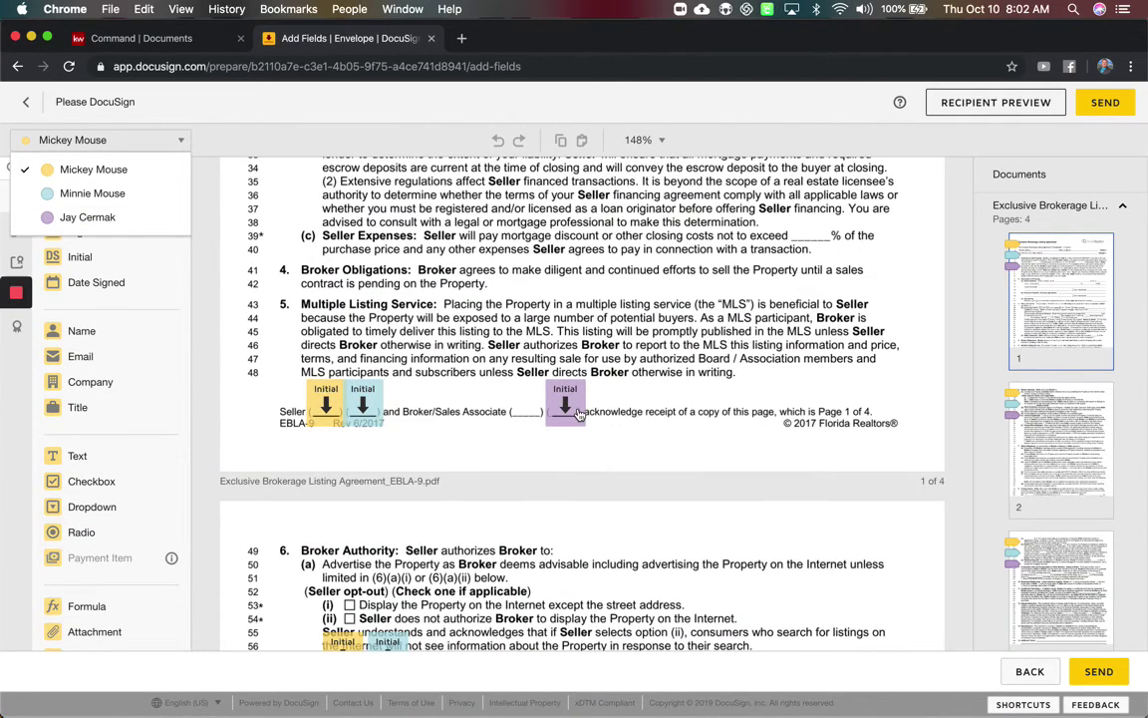
scroll(579, 414, "down", 10)
scroll(578, 414, "down", 10)
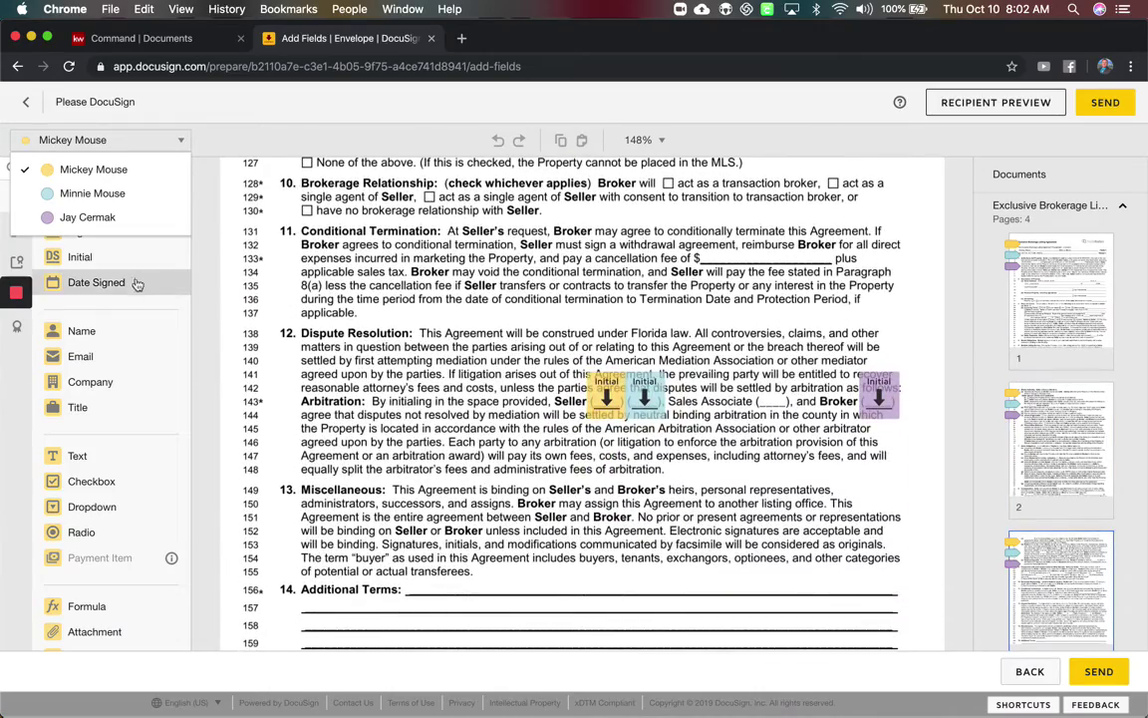
left_click(133, 203)
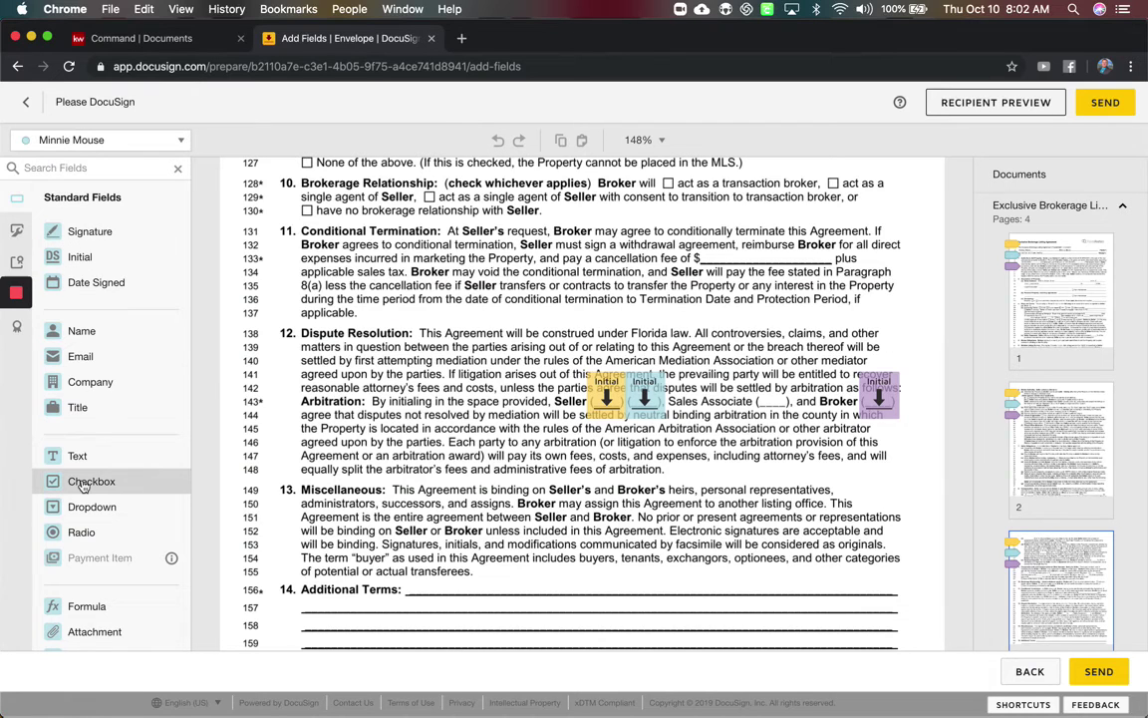
left_click(87, 259)
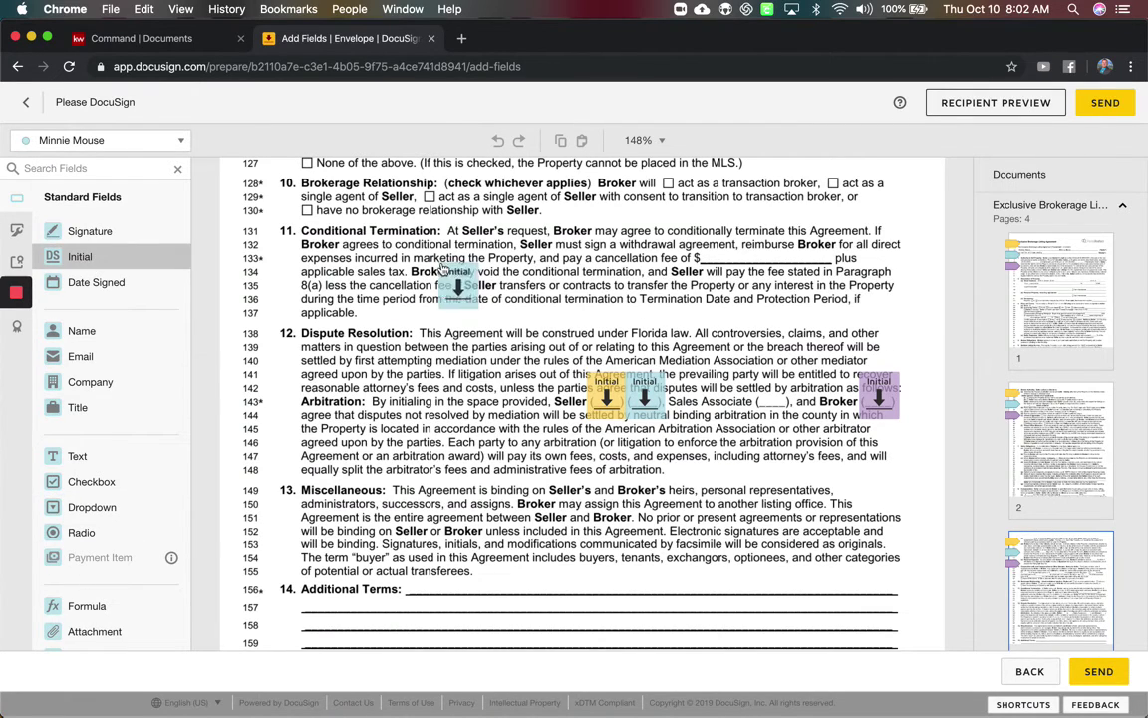
left_click(461, 282)
key("BackSpace")
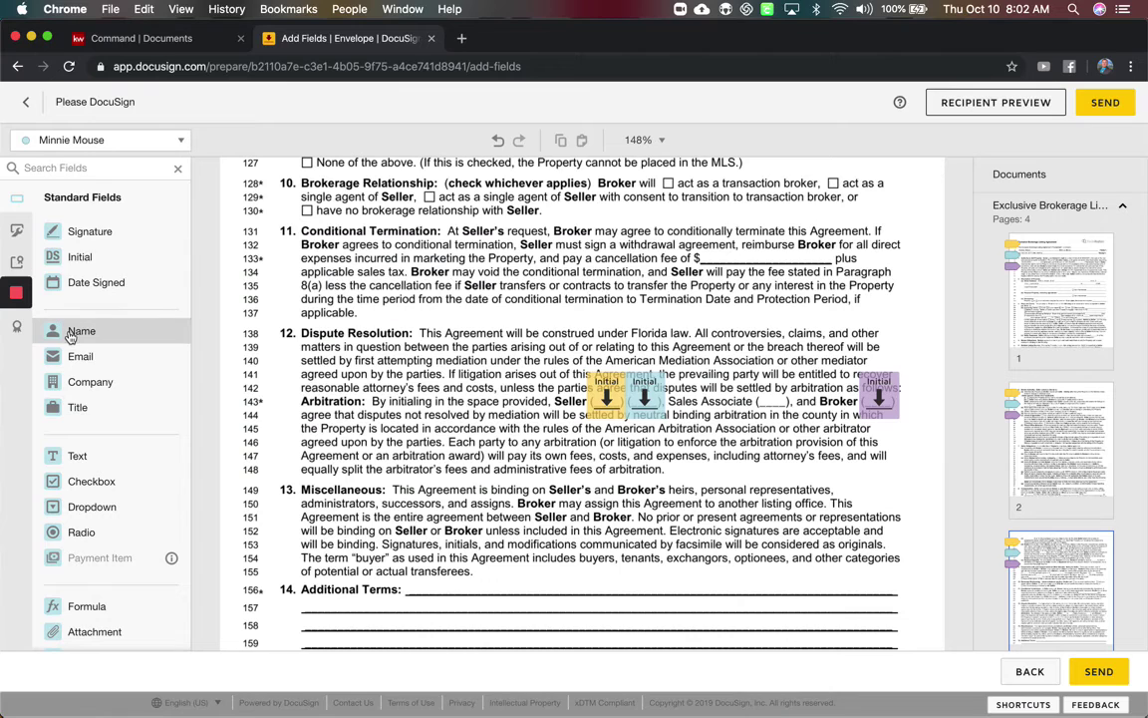
left_click(70, 336)
left_click(399, 281)
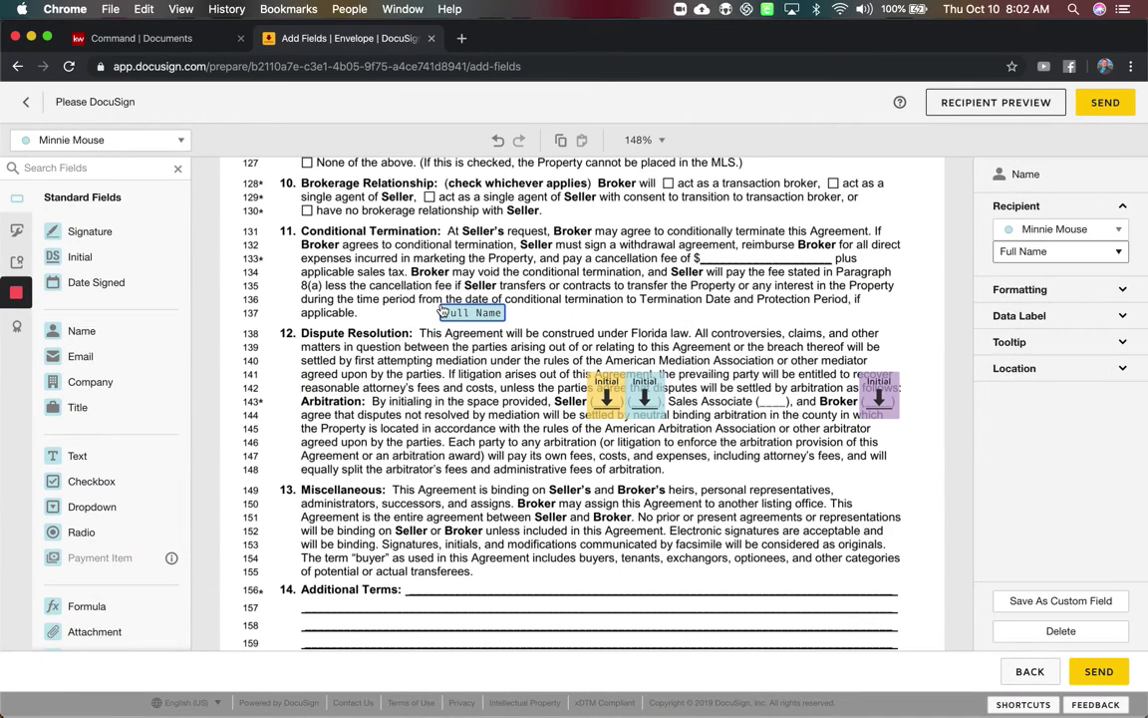
key("BackSpace")
Switch the field recipient to the third recipient, then to the first seller, and scroll to page 4.
left_click(117, 141)
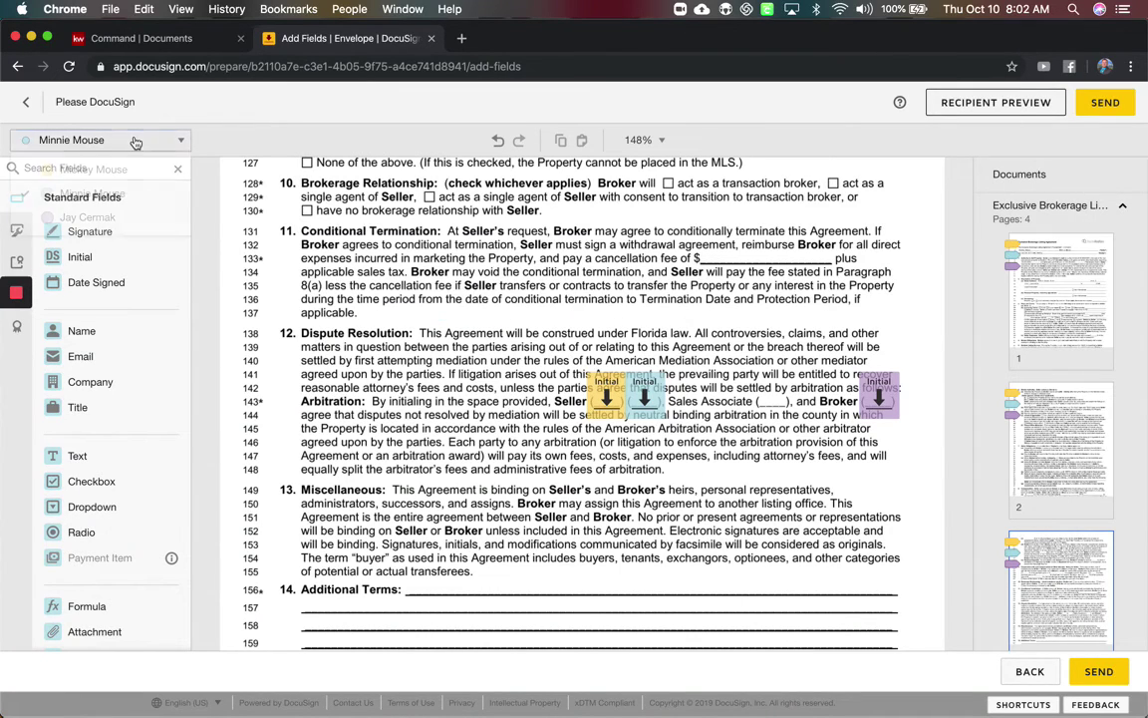
left_click(92, 216)
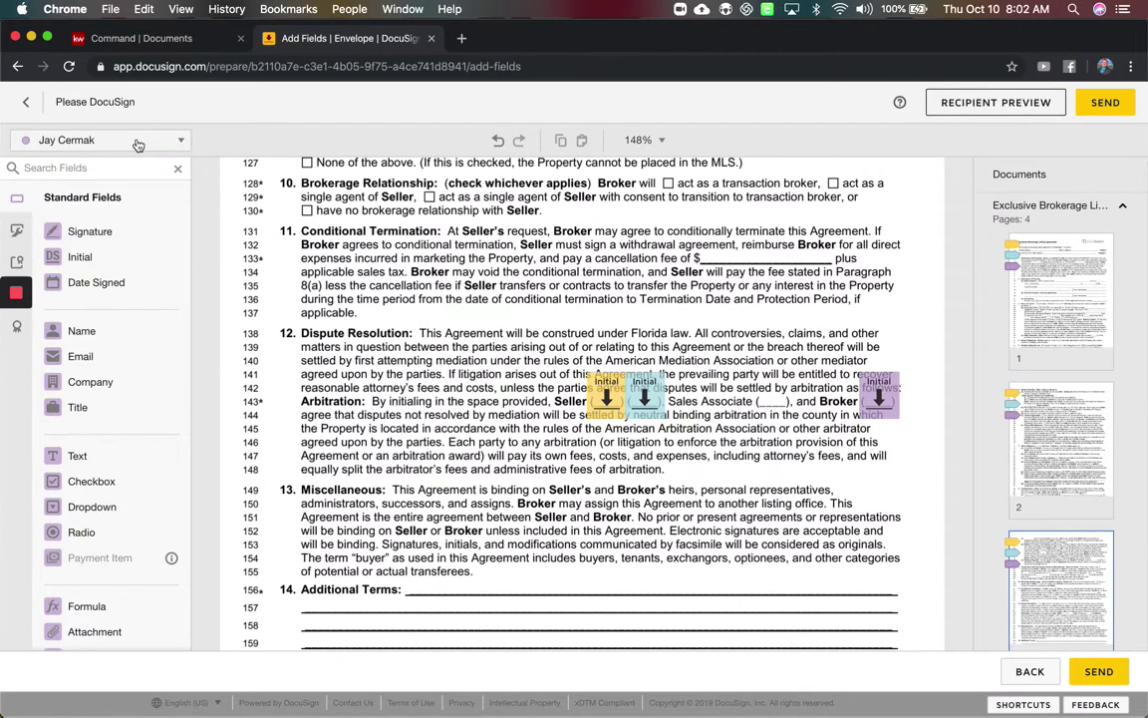
left_click(137, 144)
left_click(95, 169)
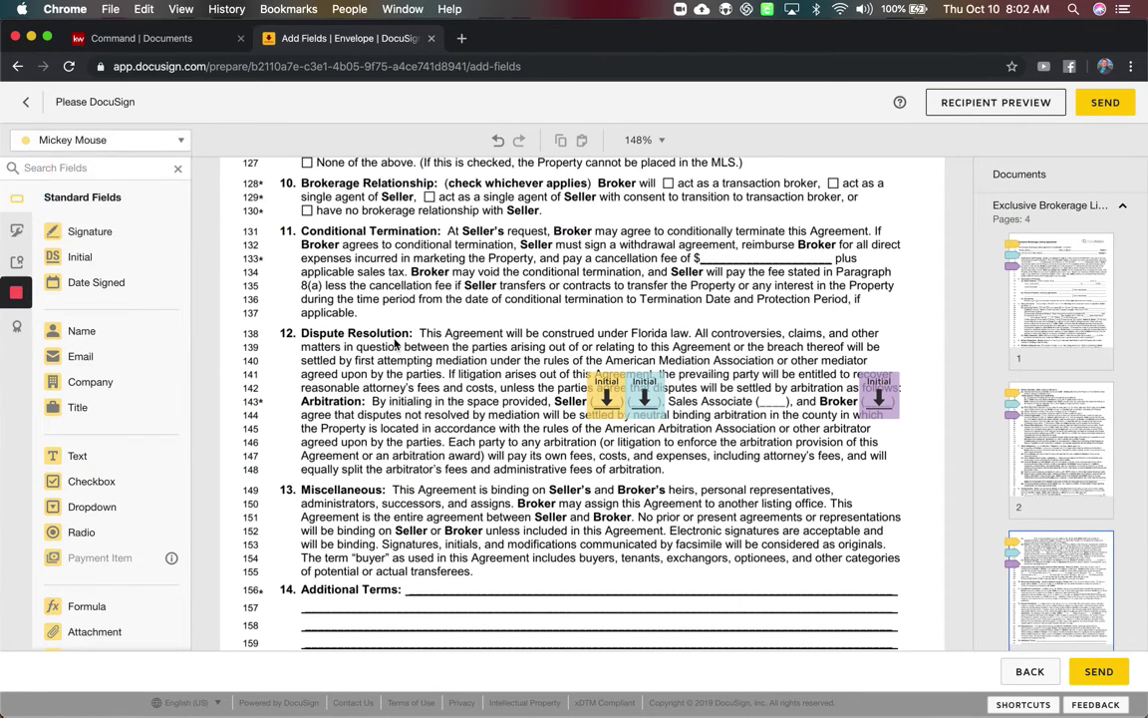
scroll(394, 344, "down", 15)
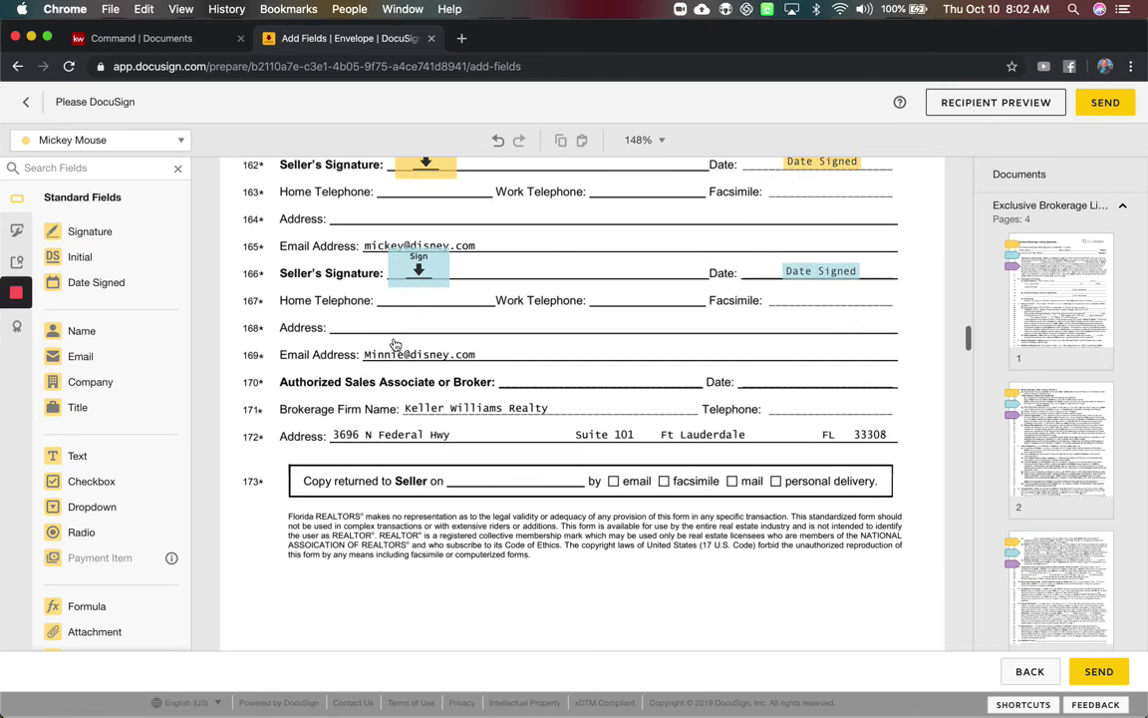
Place the third recipient's Signature and Date Signed fields on broker line 170.
left_click(142, 140)
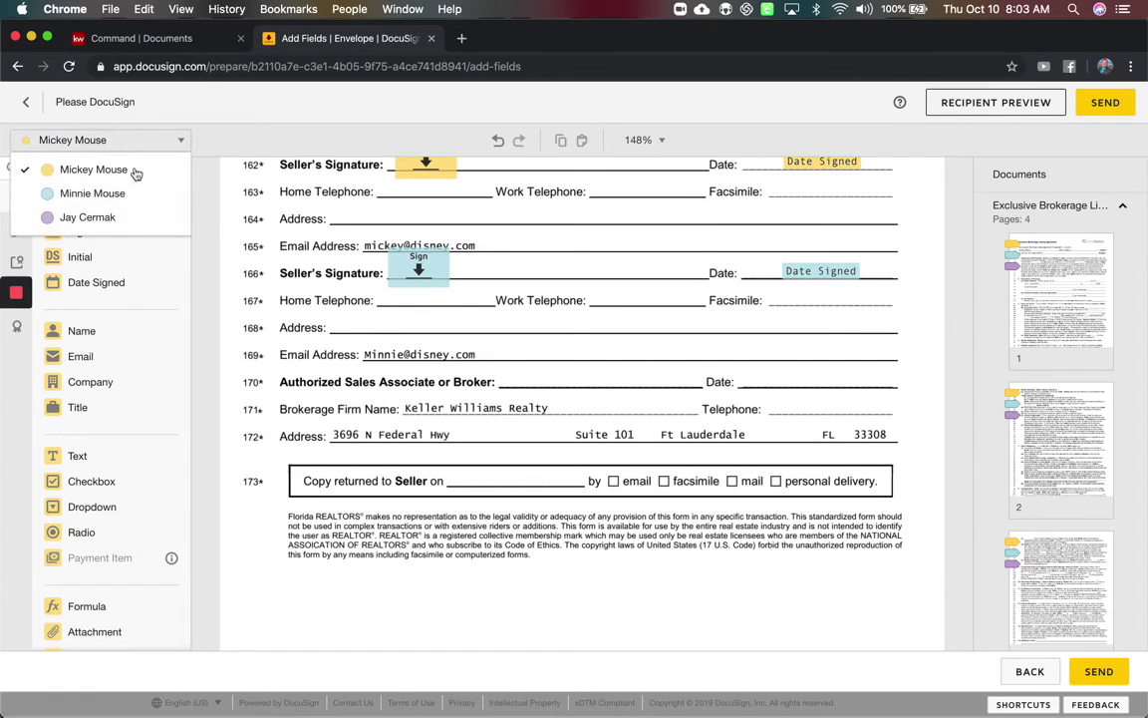
left_click(112, 218)
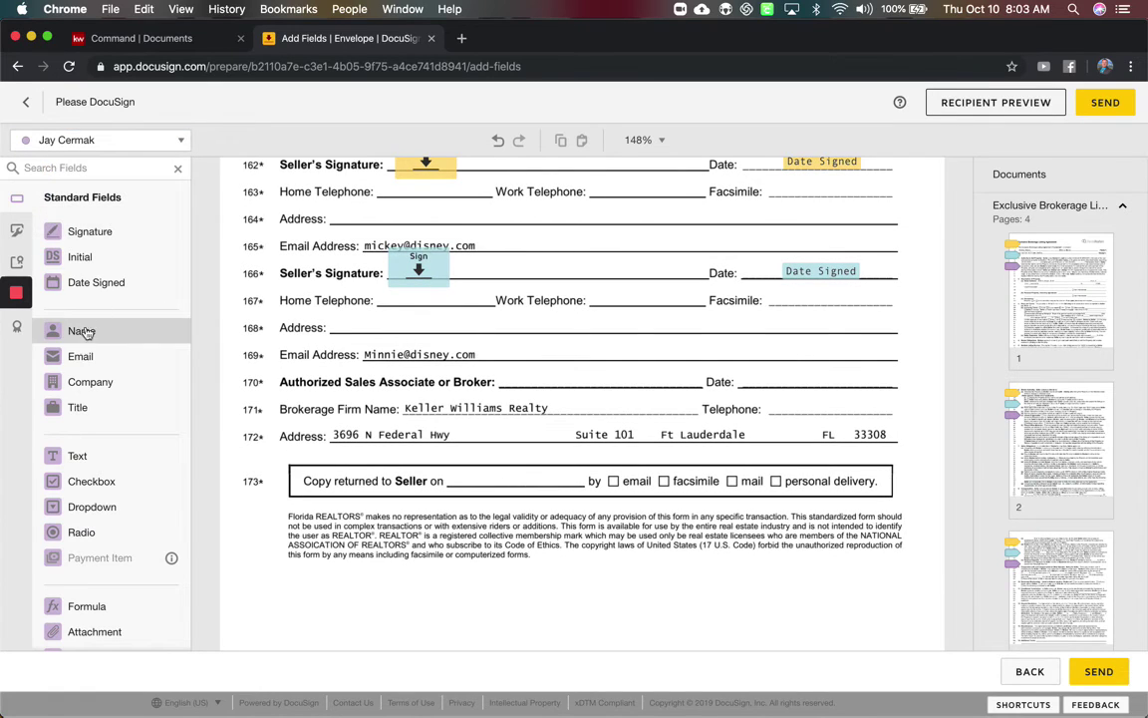
mouse_move(113, 230)
left_mouse_down()
mouse_move(481, 364)
mouse_move(512, 359)
mouse_move(501, 362)
left_mouse_up()
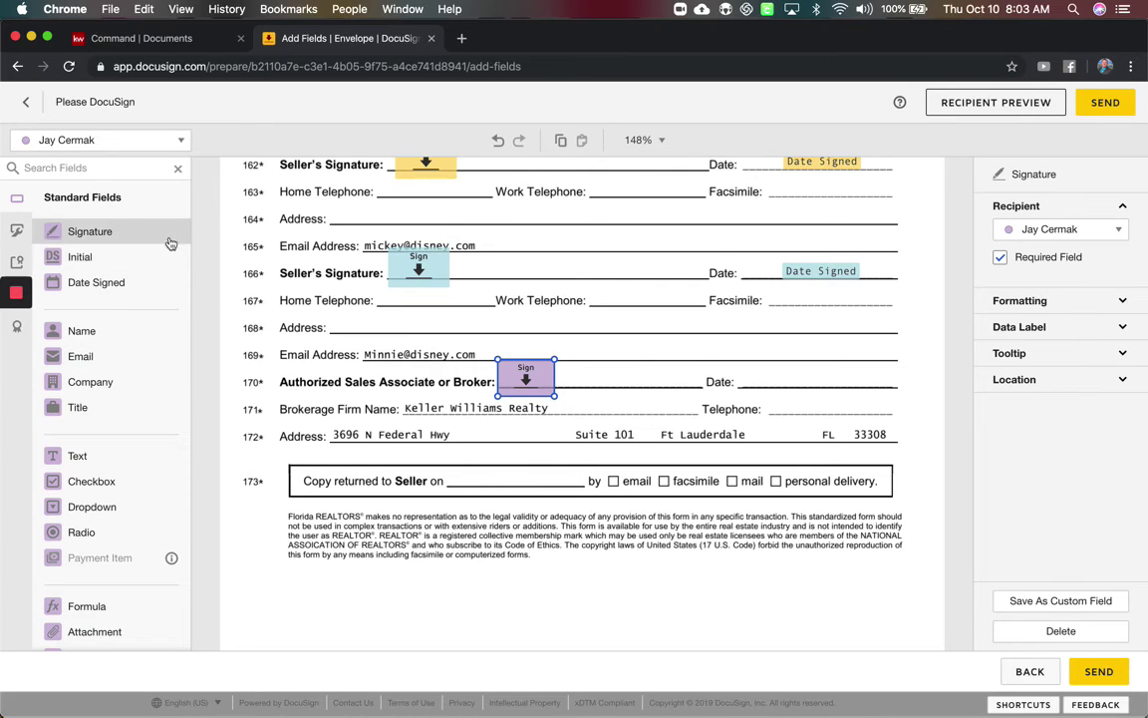
left_click_drag(100, 284, 745, 378)
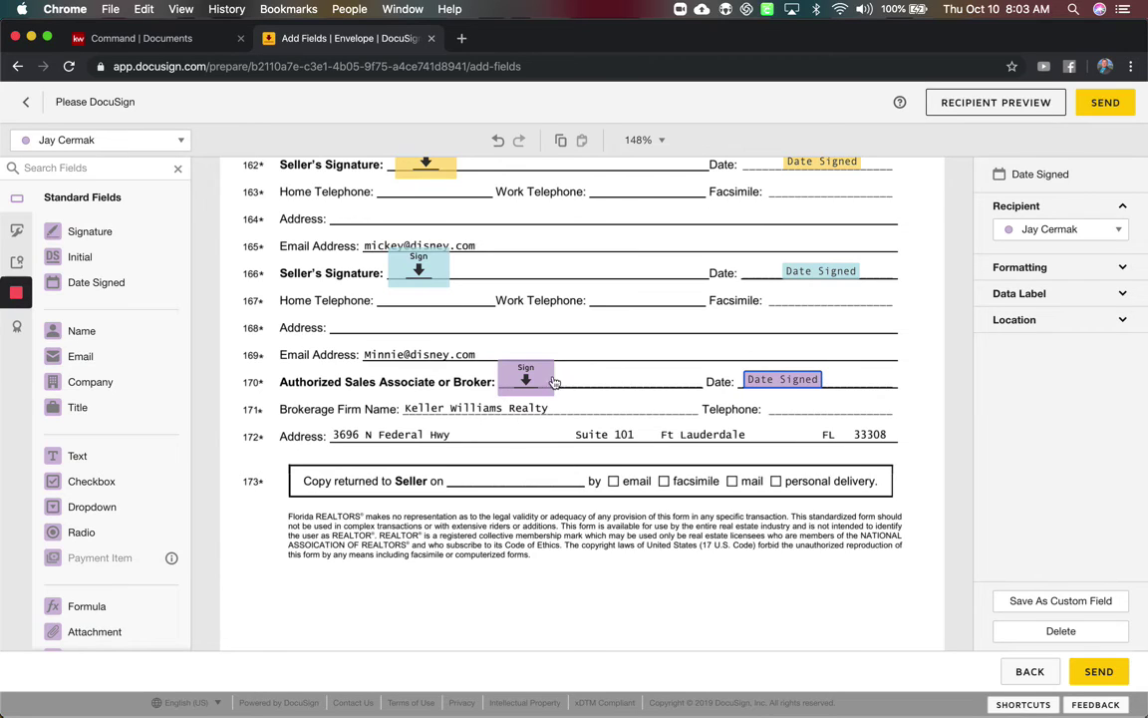
Shrink the second seller's signature field slightly.
left_click(409, 265)
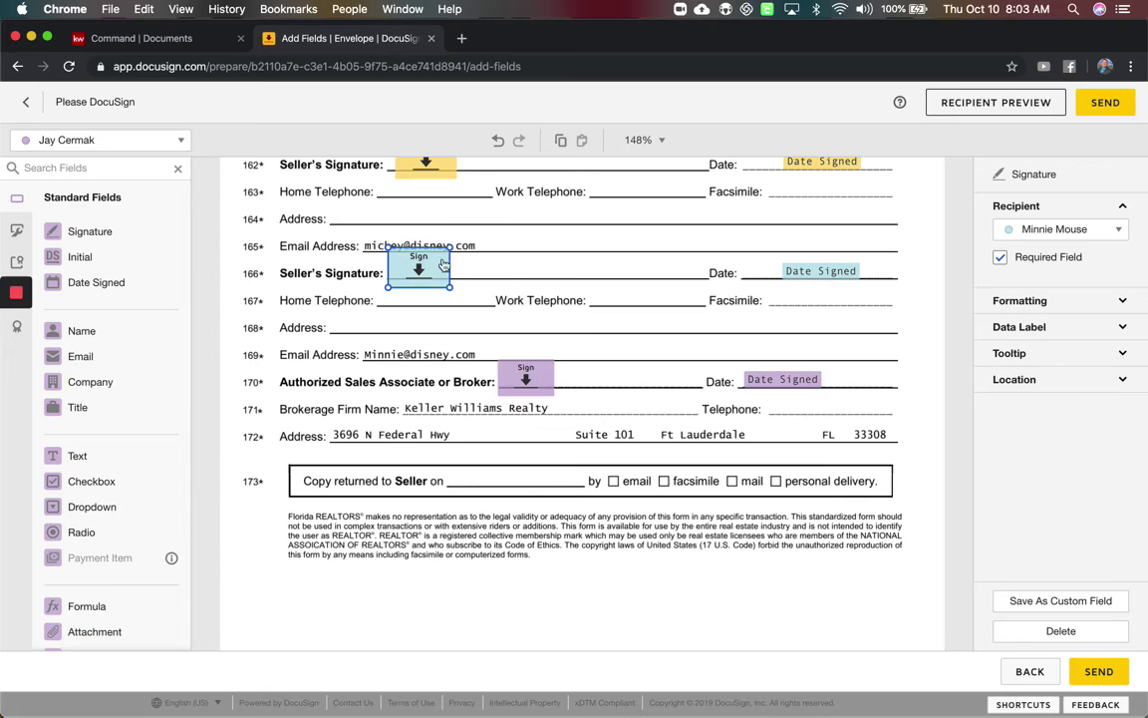
left_click_drag(448, 251, 445, 254)
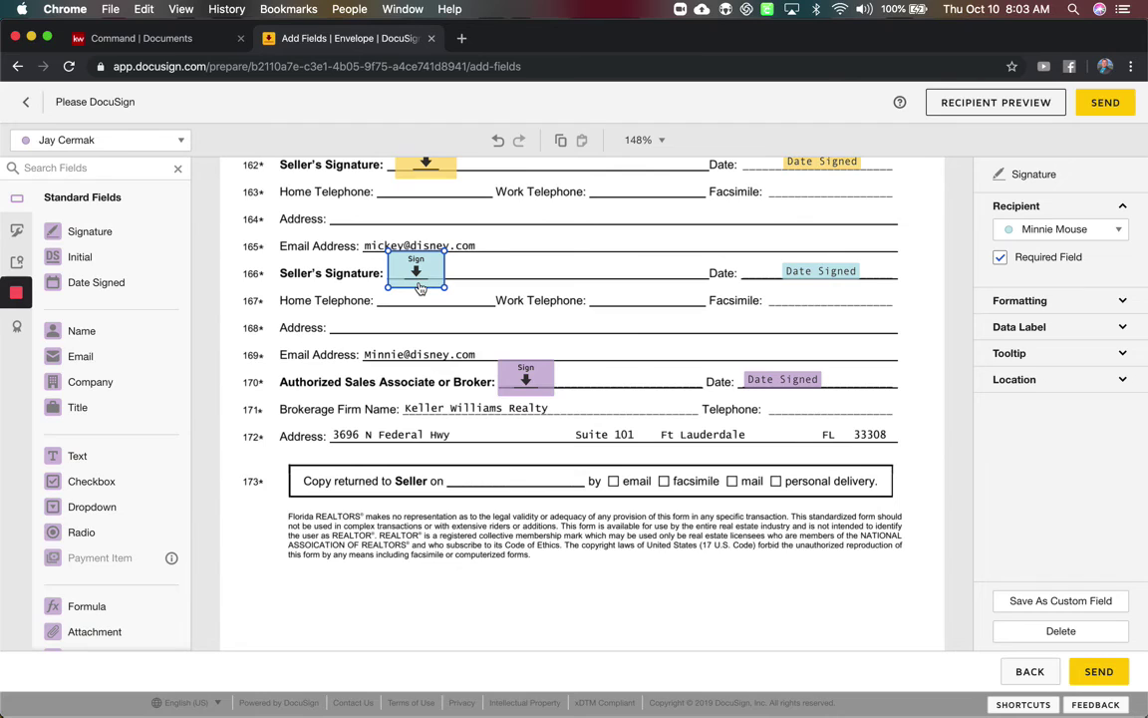
left_click(379, 325)
Draw a black Line markup across the Work Telephone label on line 167.
scroll(36, 424, "down", 1)
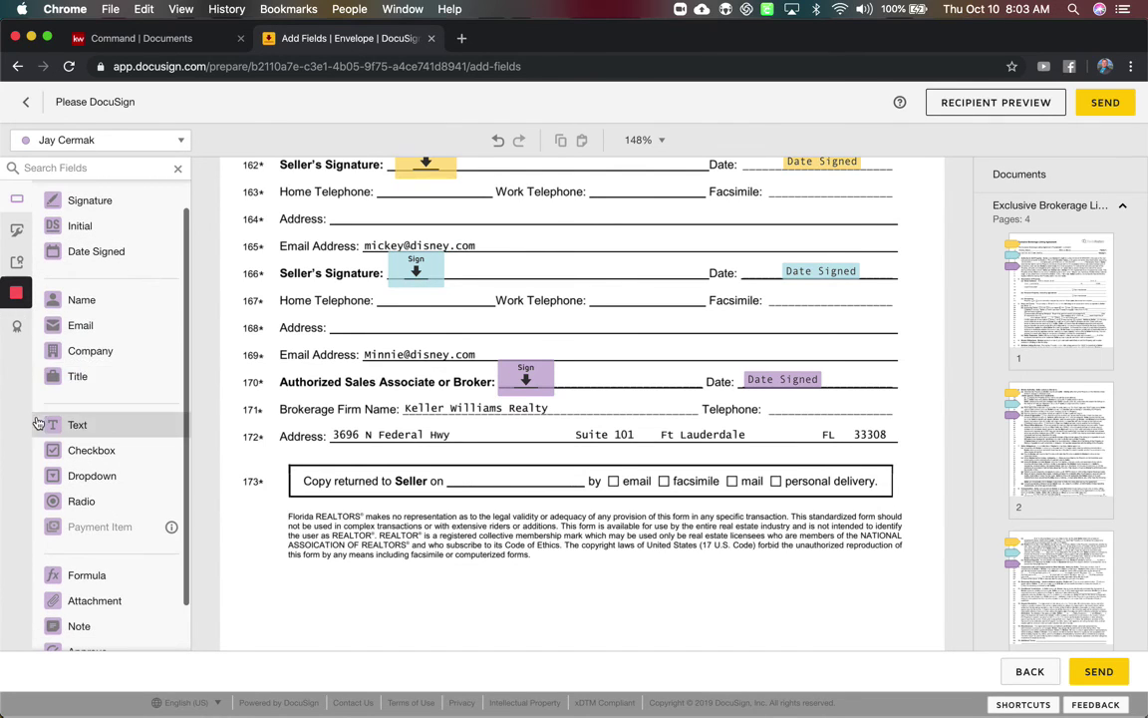
mouse_move(18, 299)
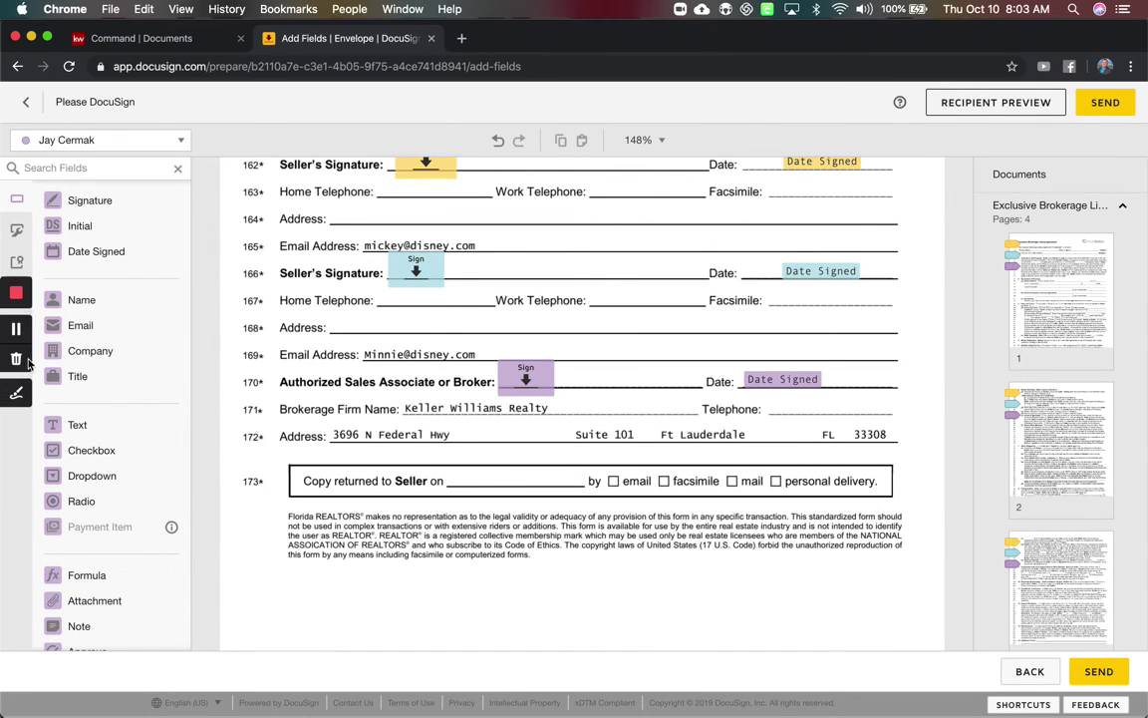
left_click_drag(616, 40, 645, 41)
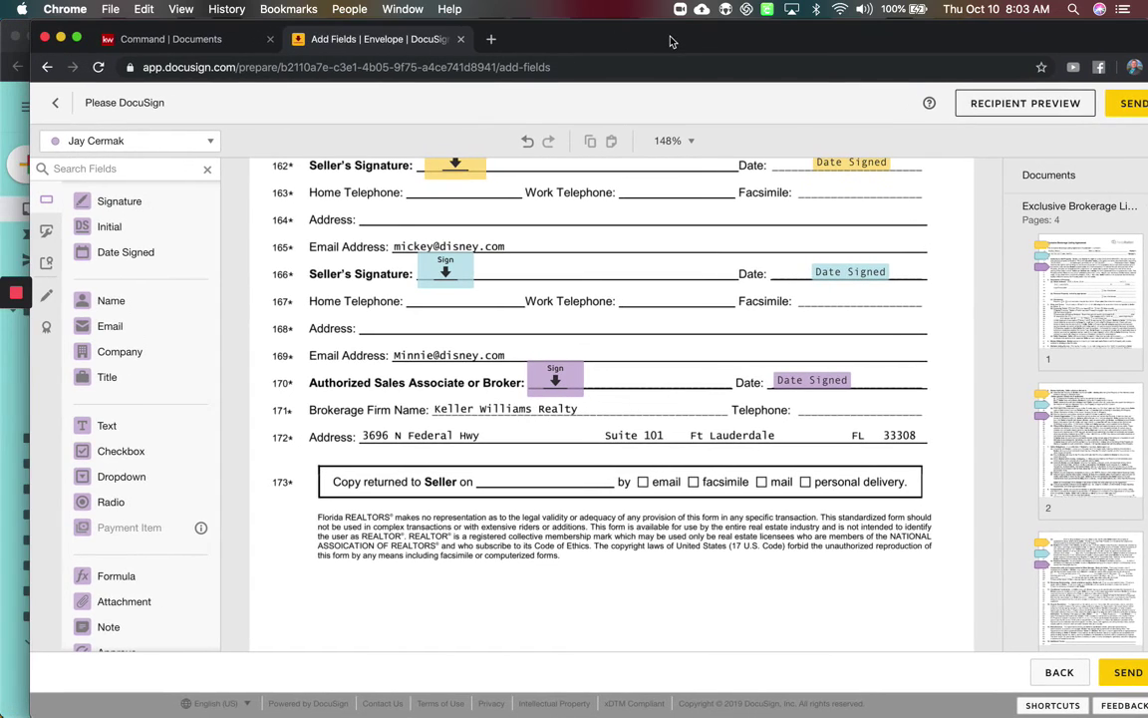
left_click(48, 297)
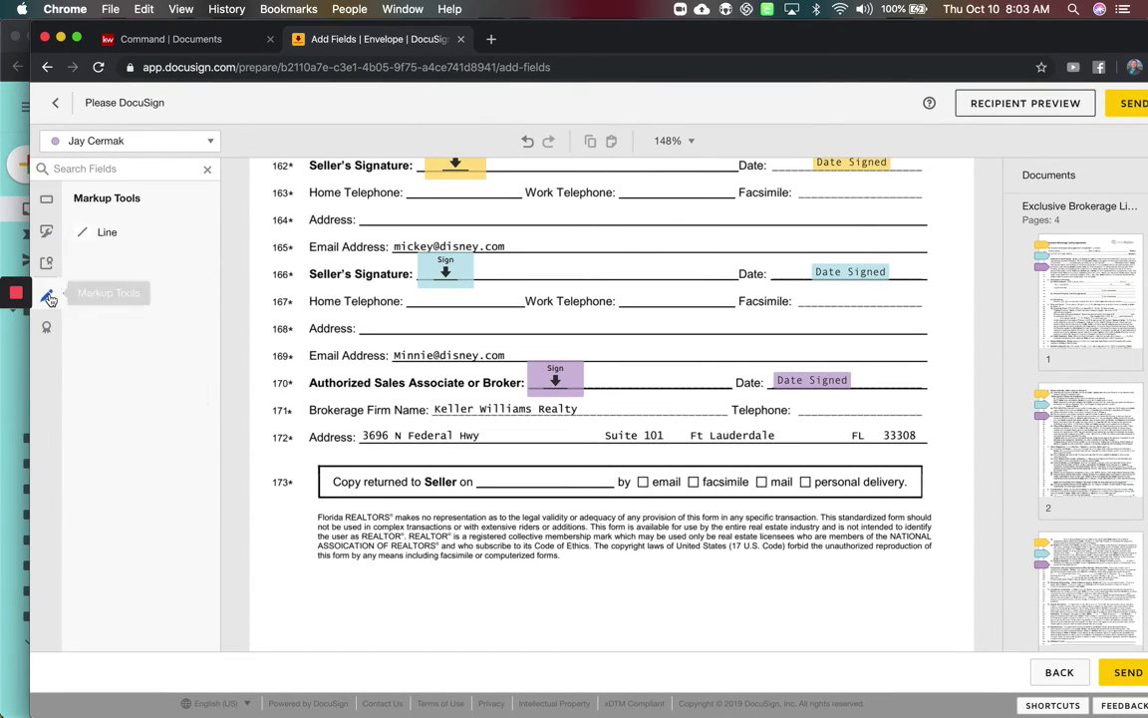
left_click(106, 232)
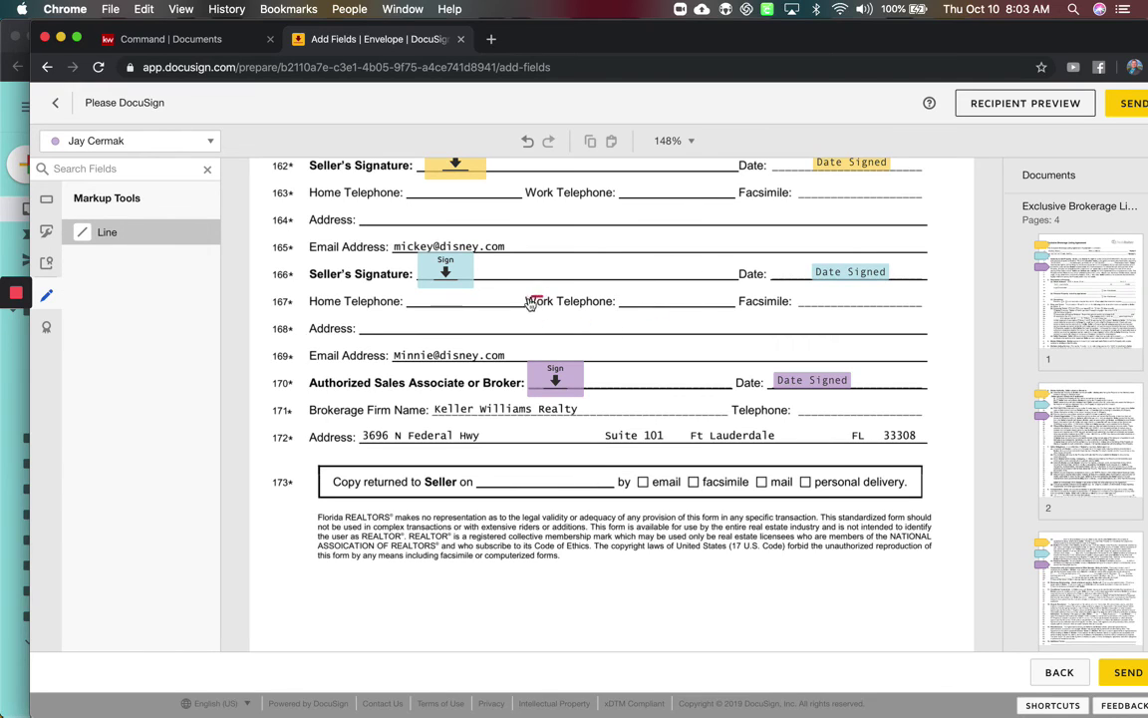
left_click_drag(525, 299, 658, 304)
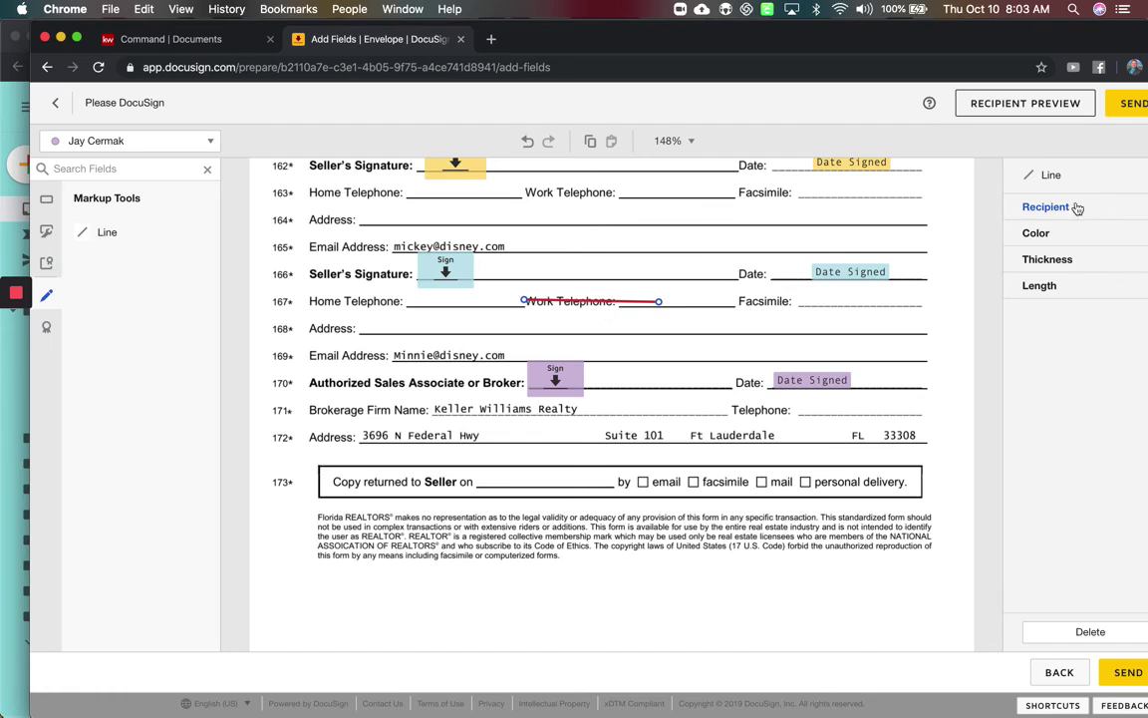
left_click(1035, 232)
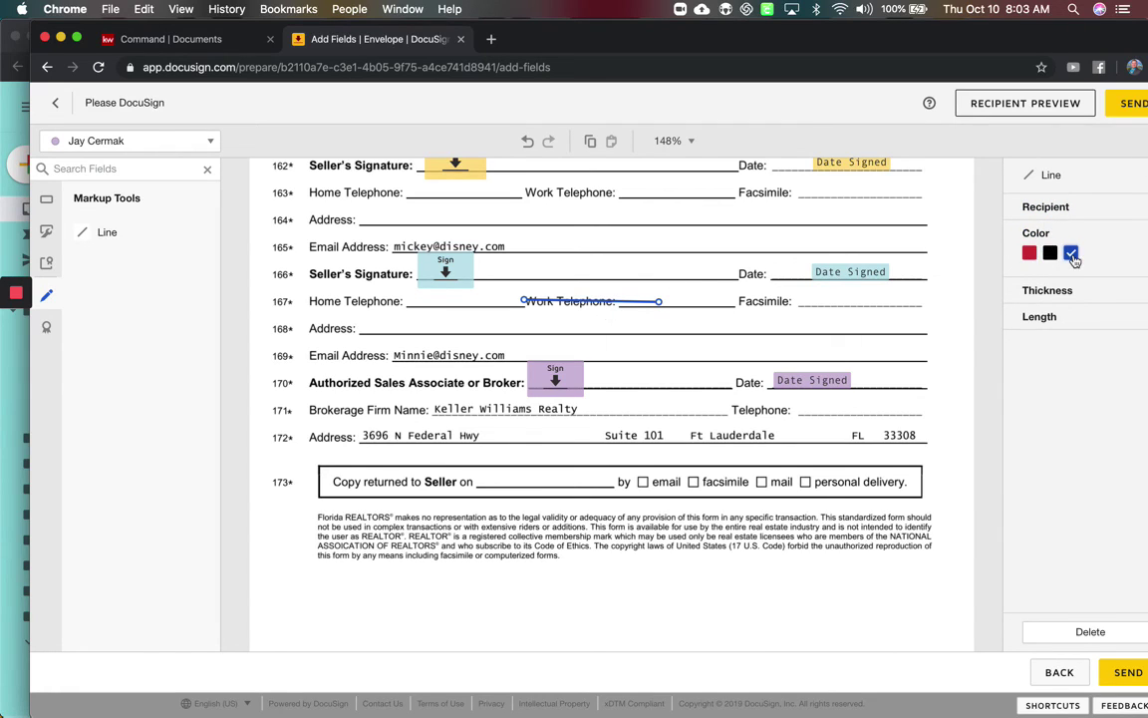
left_click(1051, 252)
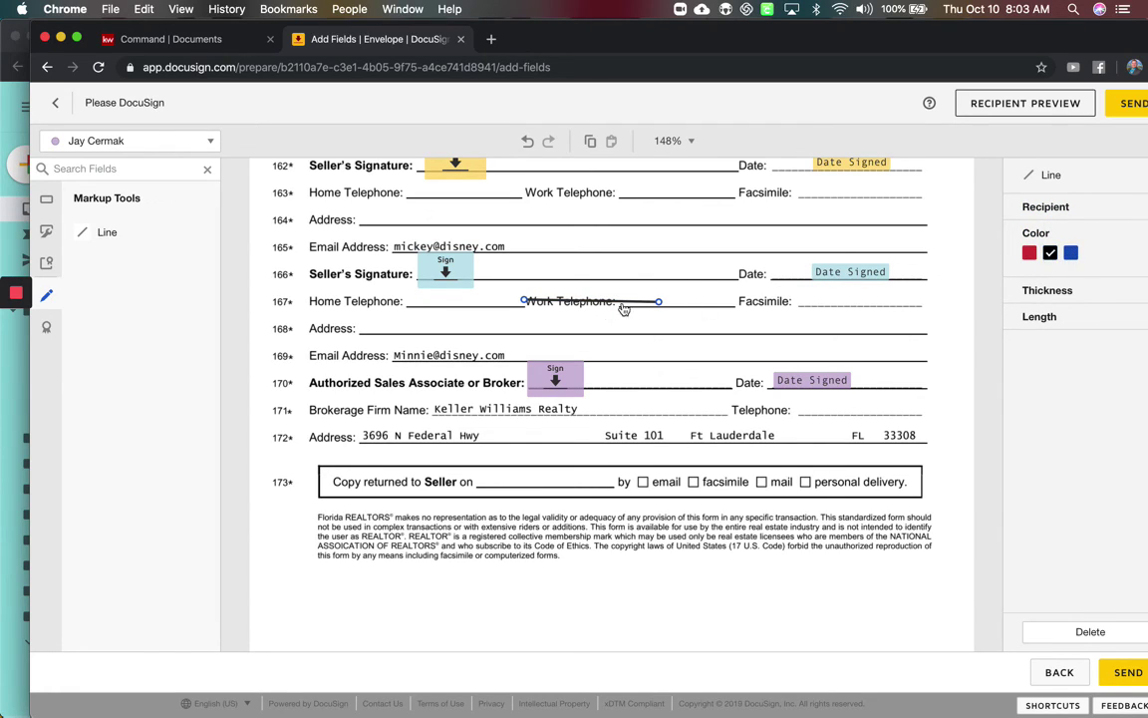
left_click(507, 290)
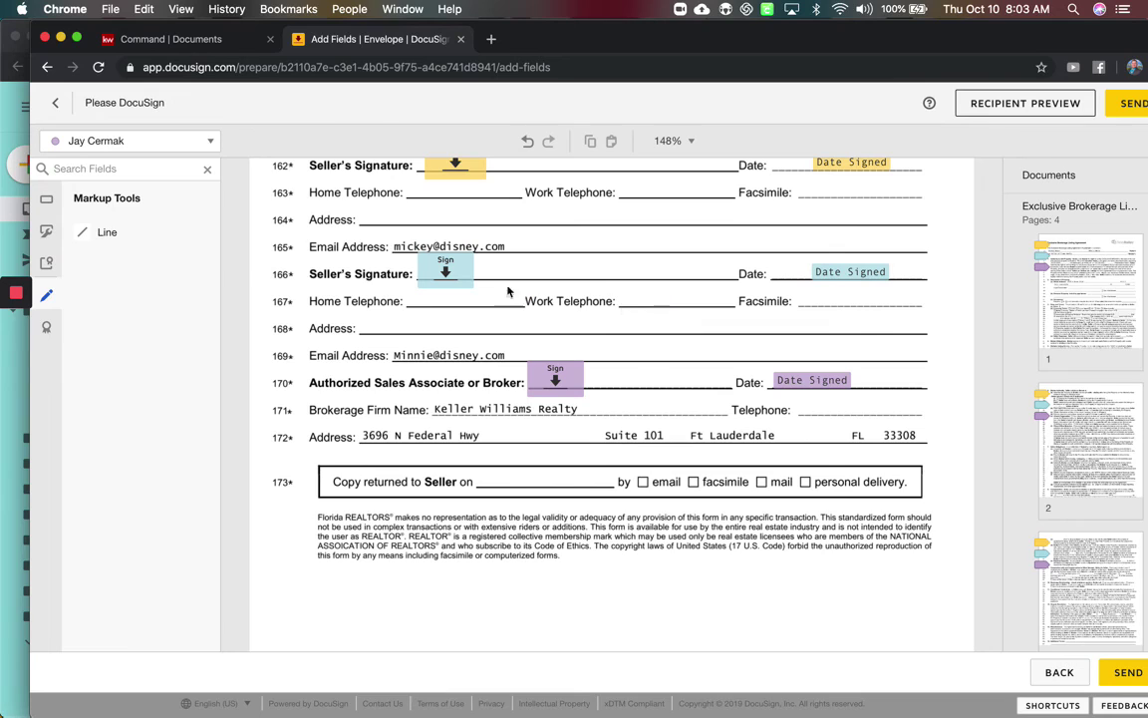
left_click(47, 260)
Switch the sidebar back to Standard Fields, scroll to page 2, and maximise the browser window.
left_click(47, 226)
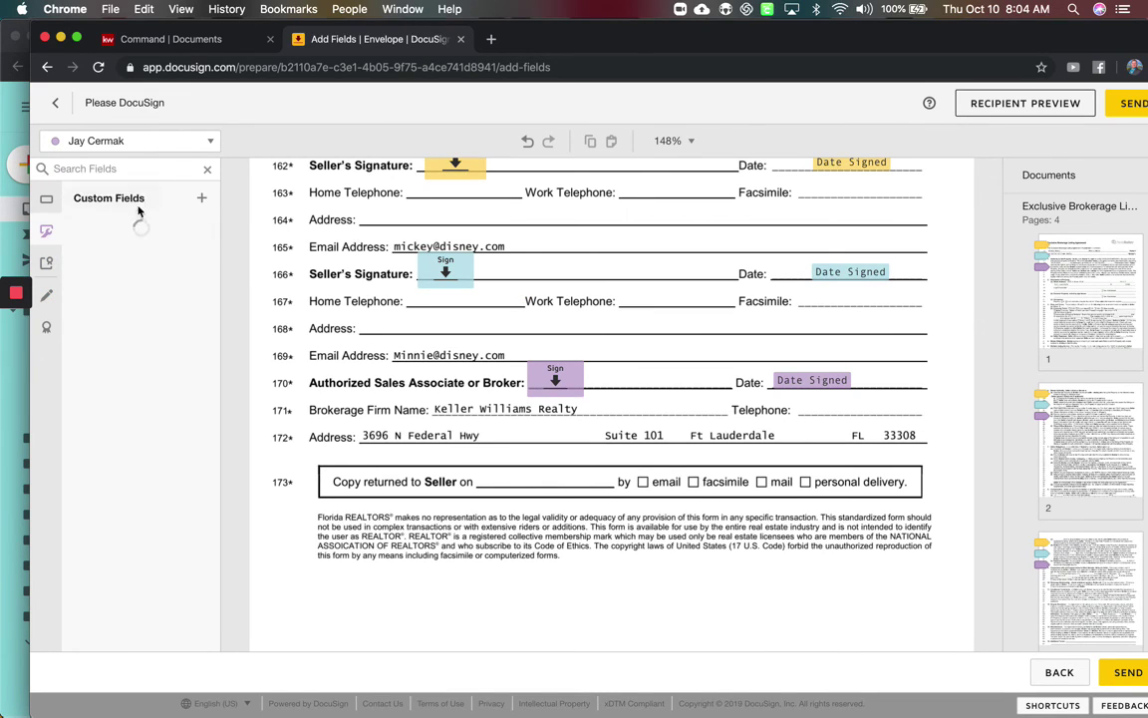
left_click(46, 200)
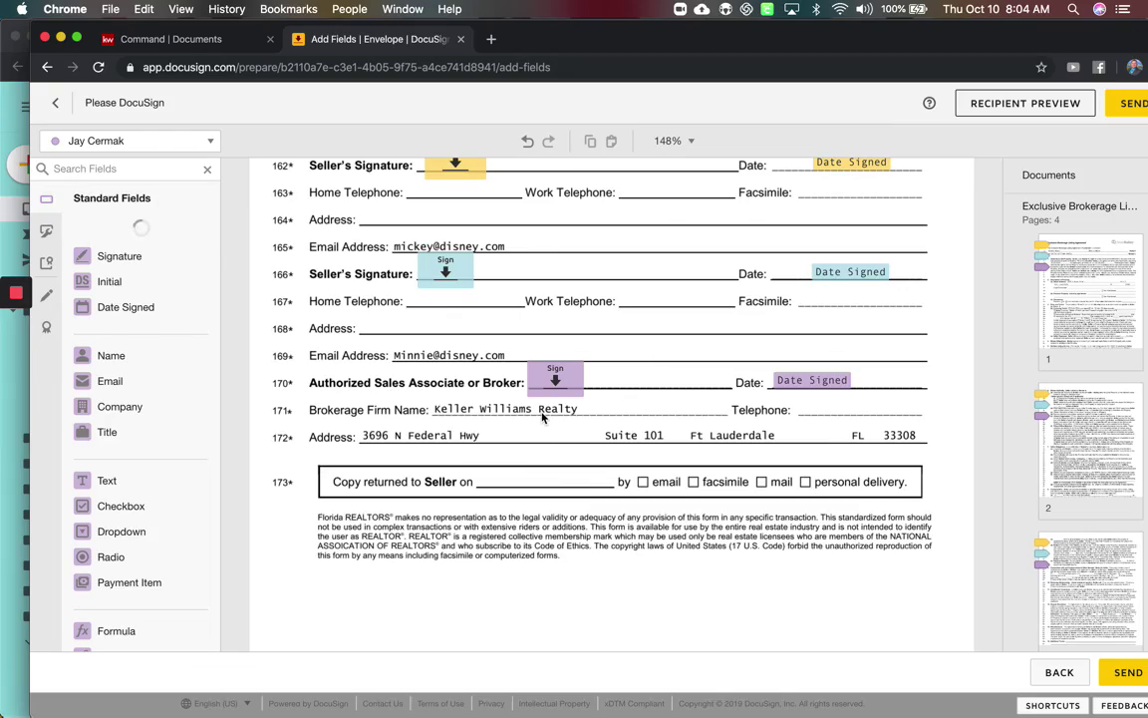
scroll(541, 416, "down", 10)
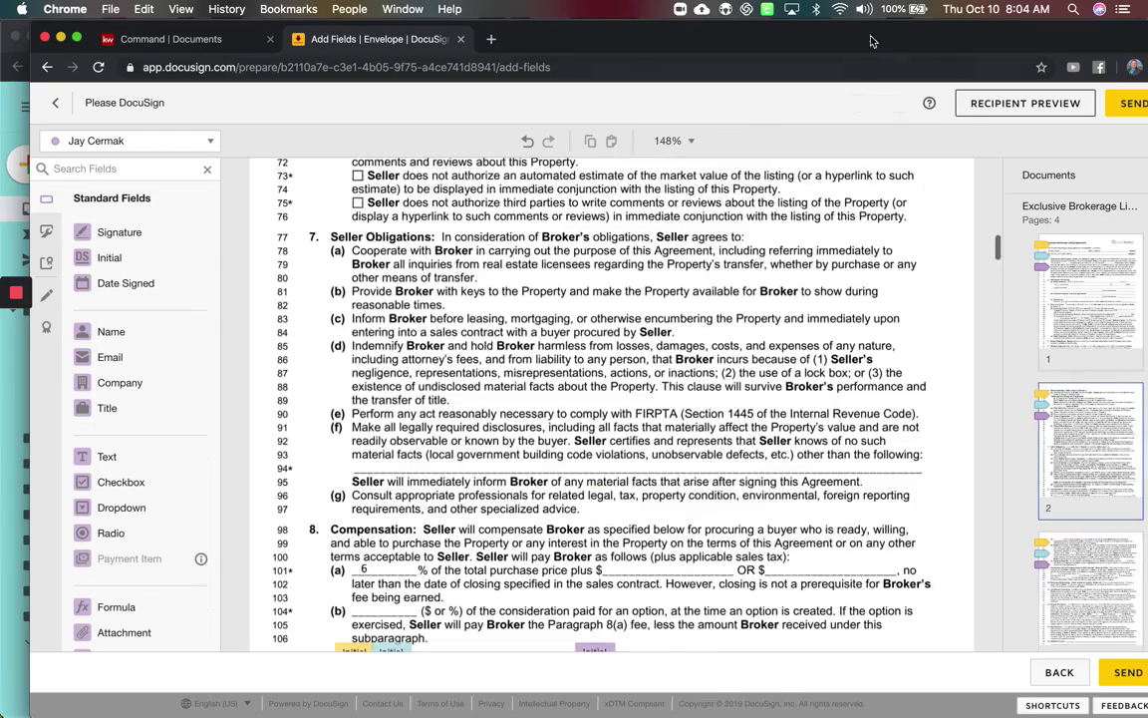
double_click(789, 37)
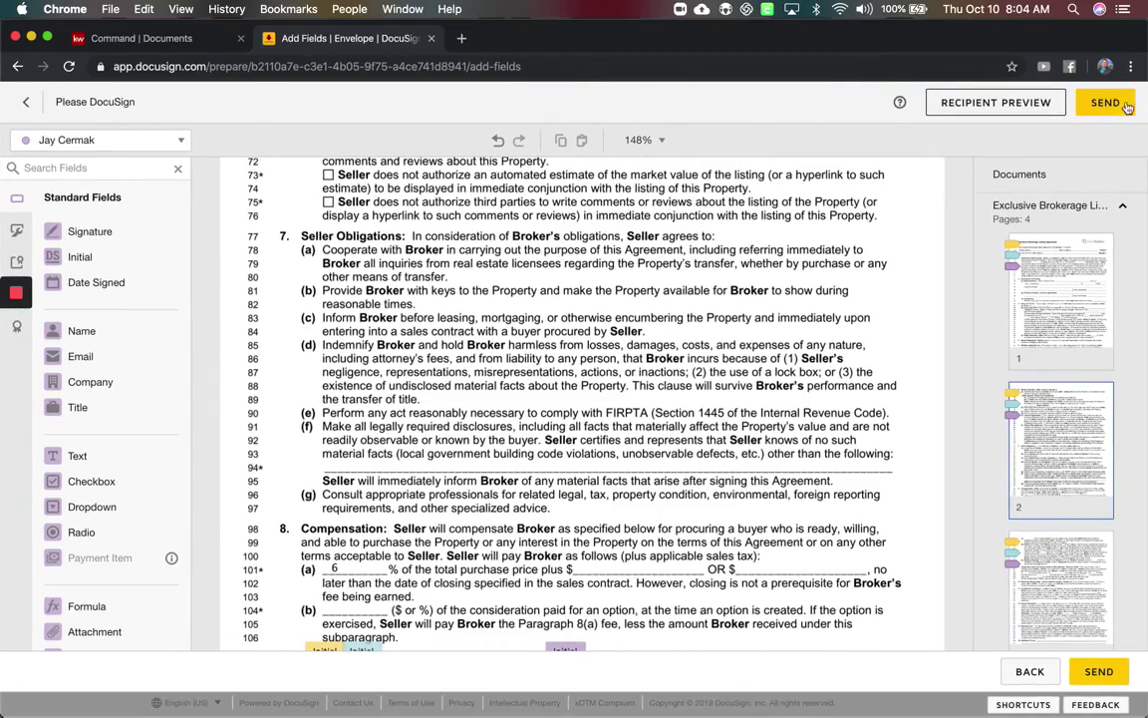